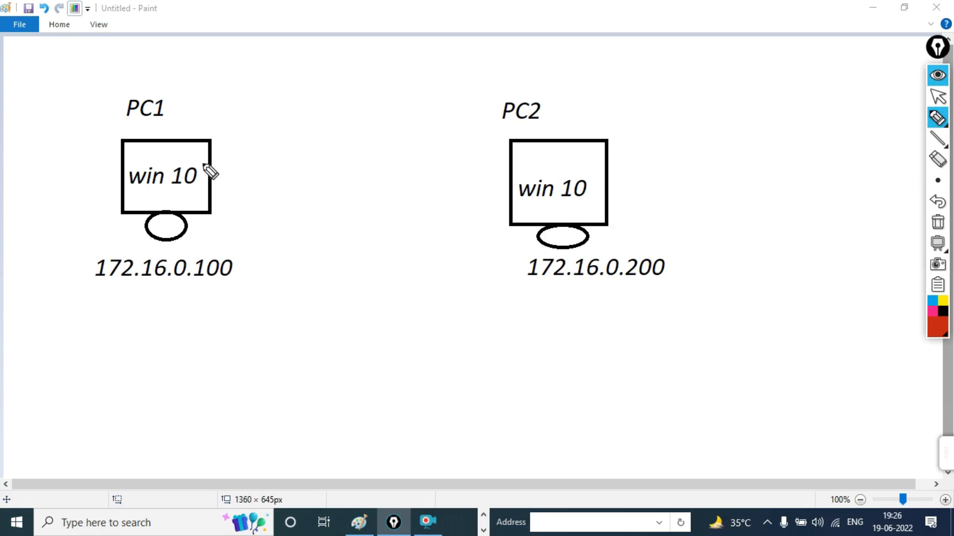
Draw a red parallelogram switch with four port dots in Paint
left_click_drag(291, 51, 309, 98)
mouse_move(293, 50)
left_mouse_down()
mouse_move(404, 51)
mouse_move(423, 92)
mouse_move(311, 102)
left_mouse_up()
left_click(331, 82)
left_click(381, 85)
left_click(413, 82)
left_click(361, 78)
Cable the switch to PC1 and PC2, then underline 172.16.0.100 and 172.16.0.200 in red
mouse_move(329, 81)
left_mouse_down()
mouse_move(222, 199)
mouse_move(202, 203)
left_mouse_up()
left_click_drag(385, 82, 520, 206)
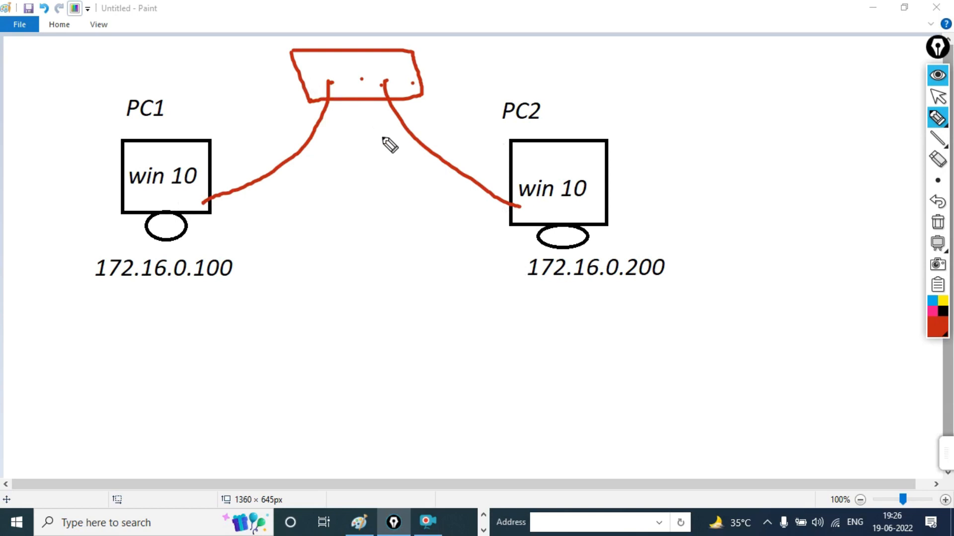
left_click_drag(85, 289, 223, 302)
left_click_drag(523, 300, 688, 297)
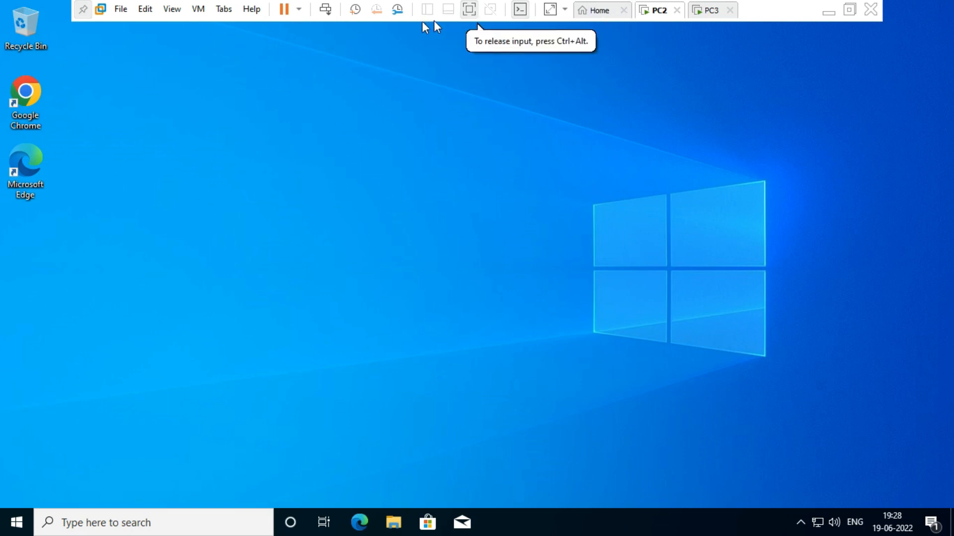
Leave full screen, wake PC3's blank screen to its desktop, then show PC2 full screen again
left_click(469, 10)
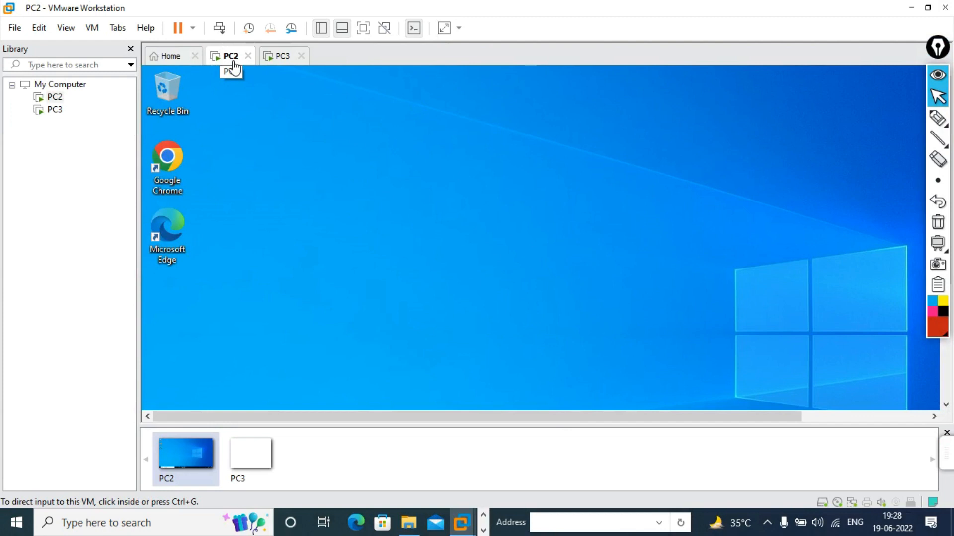
left_click(290, 61)
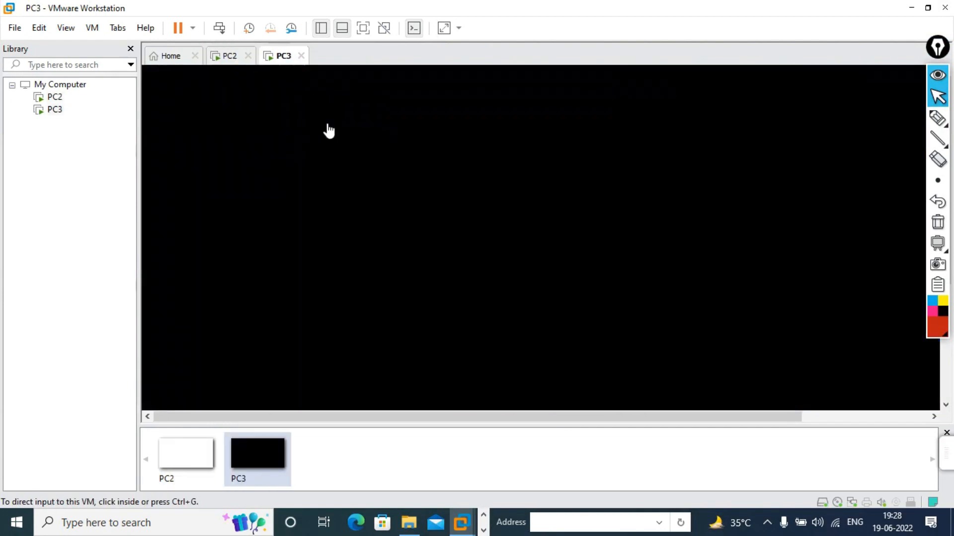
left_click(360, 177)
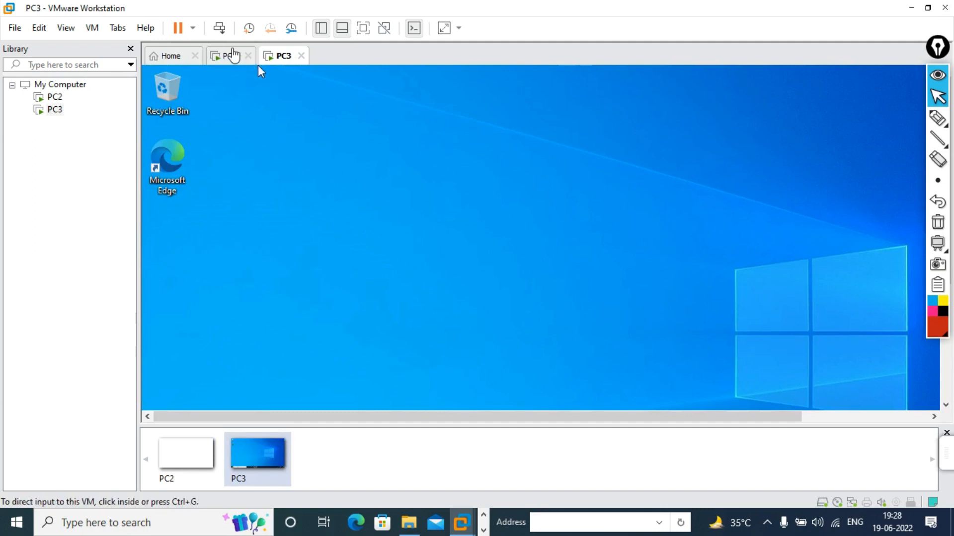
left_click(237, 58)
left_click(300, 66)
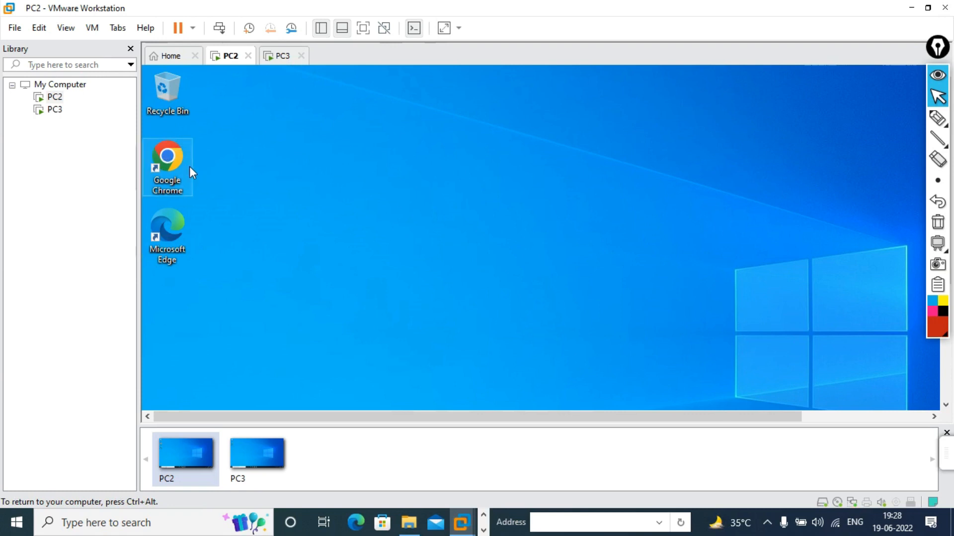
left_click(285, 56)
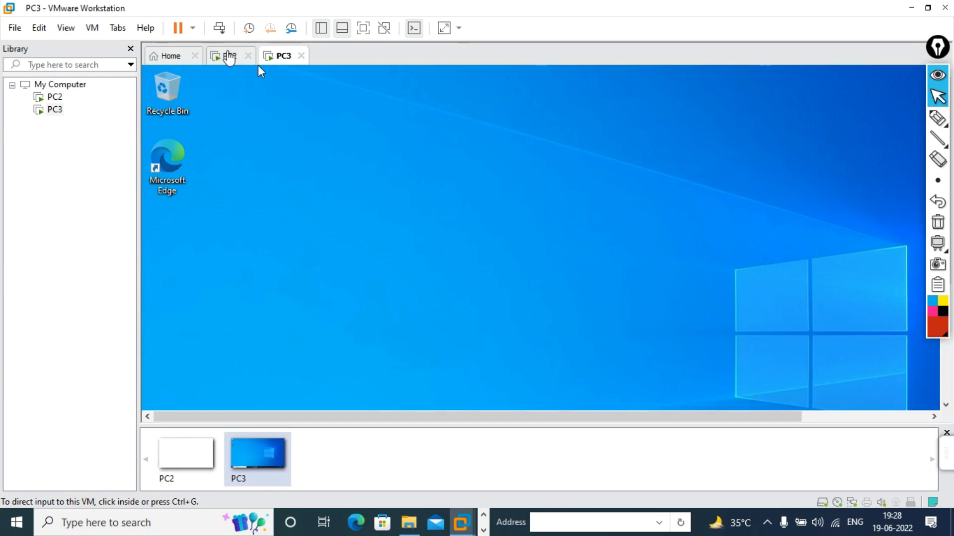
left_click(228, 56)
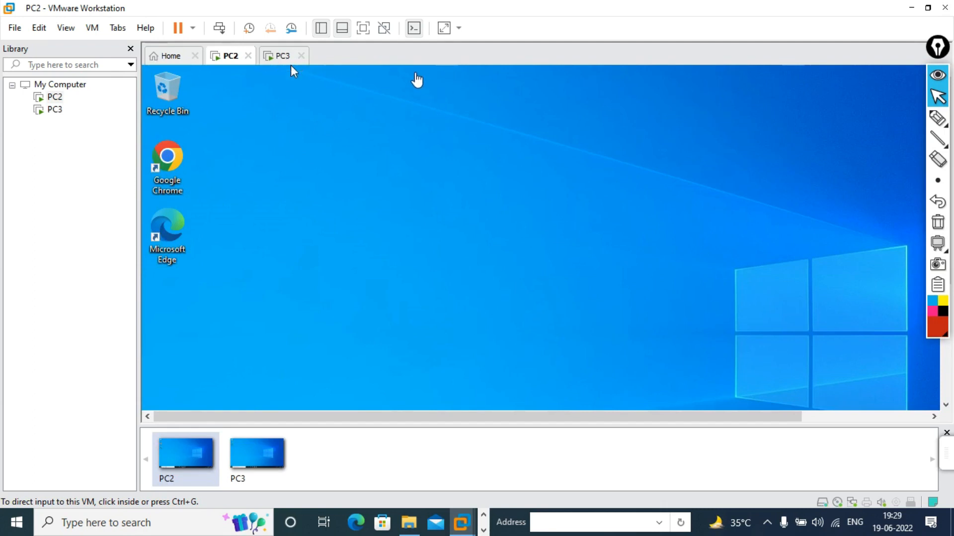
left_click(369, 30)
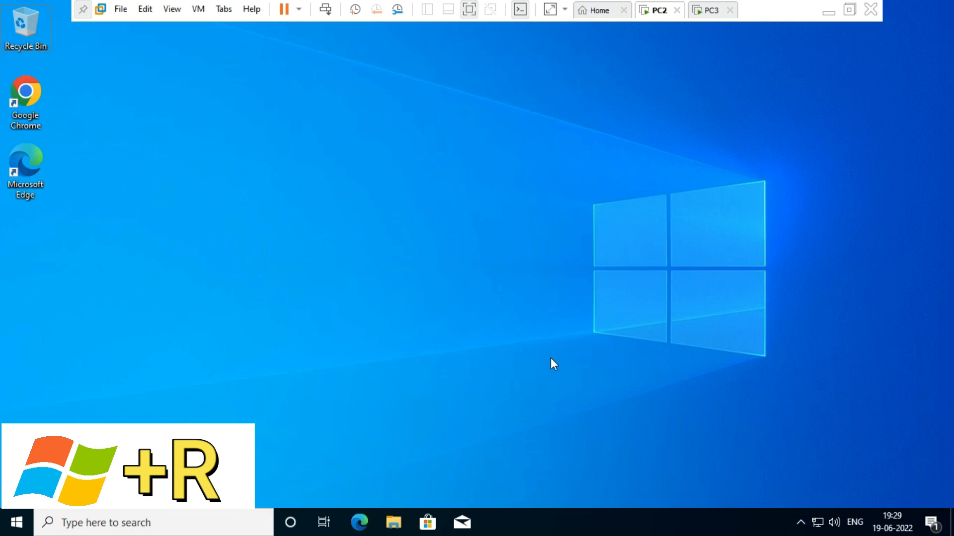
Open Network Connections on PC2 with ncpa.cpl and select the Ethernet0 adapter
key("super+r")
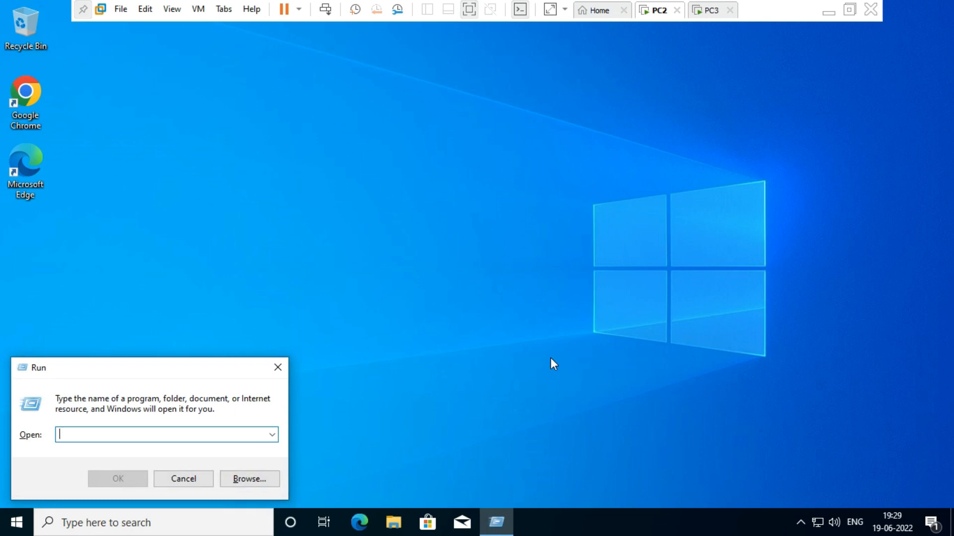
type("n")
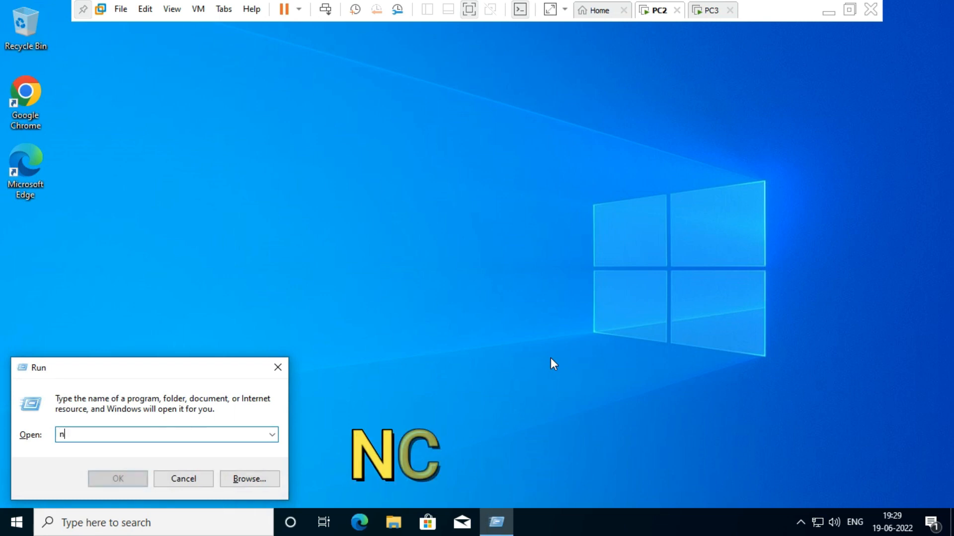
type("cpa.cpl")
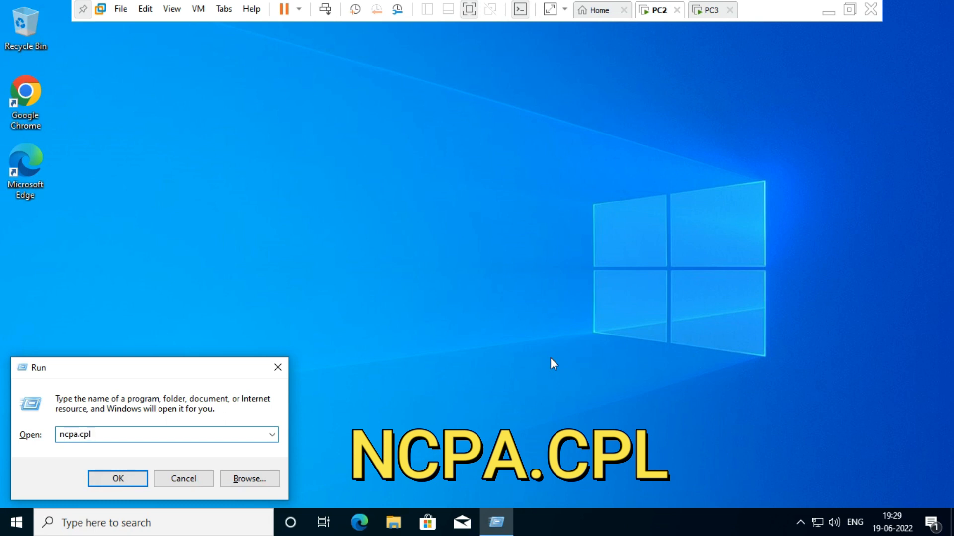
left_click(113, 477)
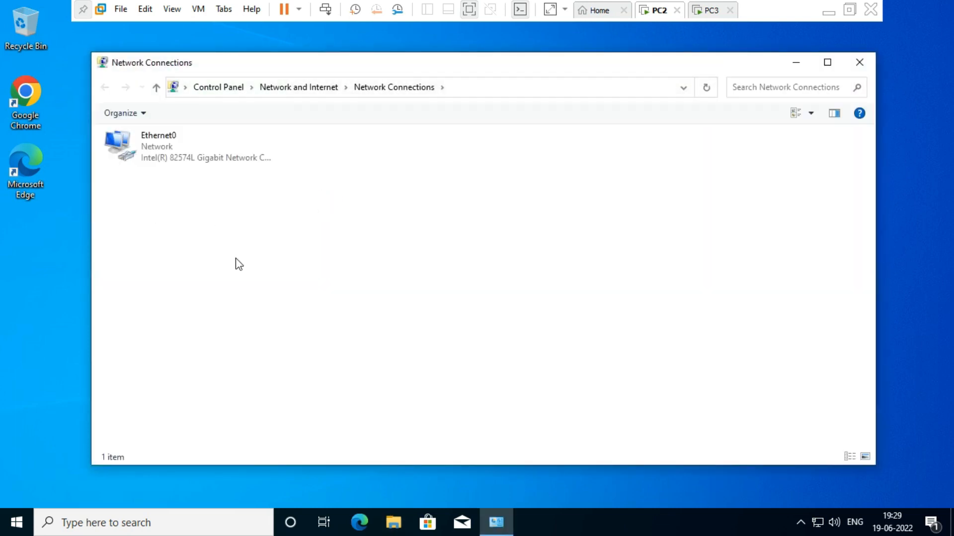
right_click(817, 528)
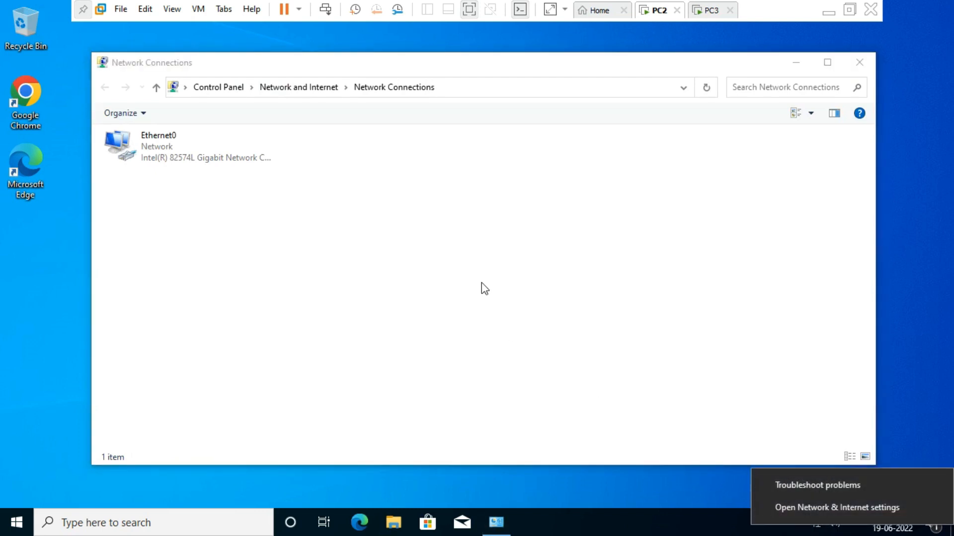
left_click(327, 254)
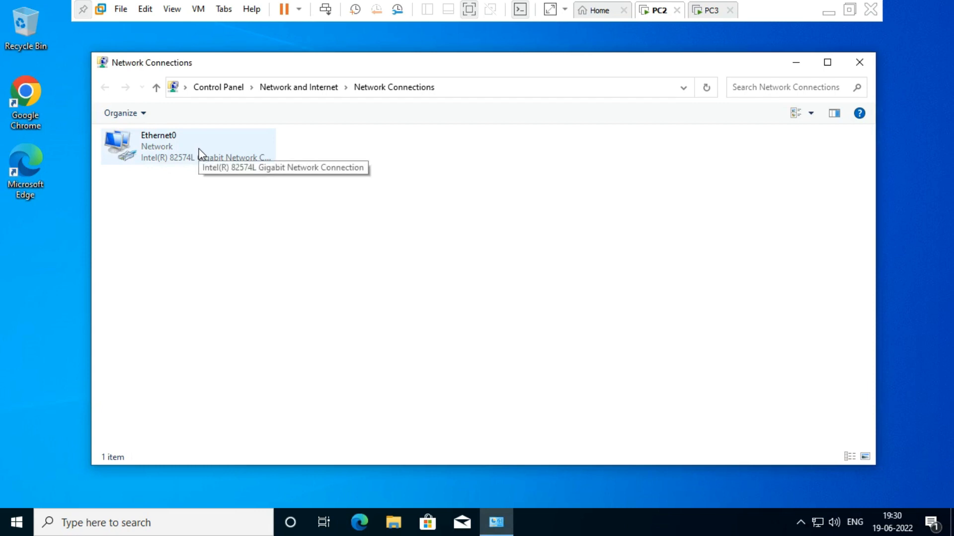
left_click(153, 145)
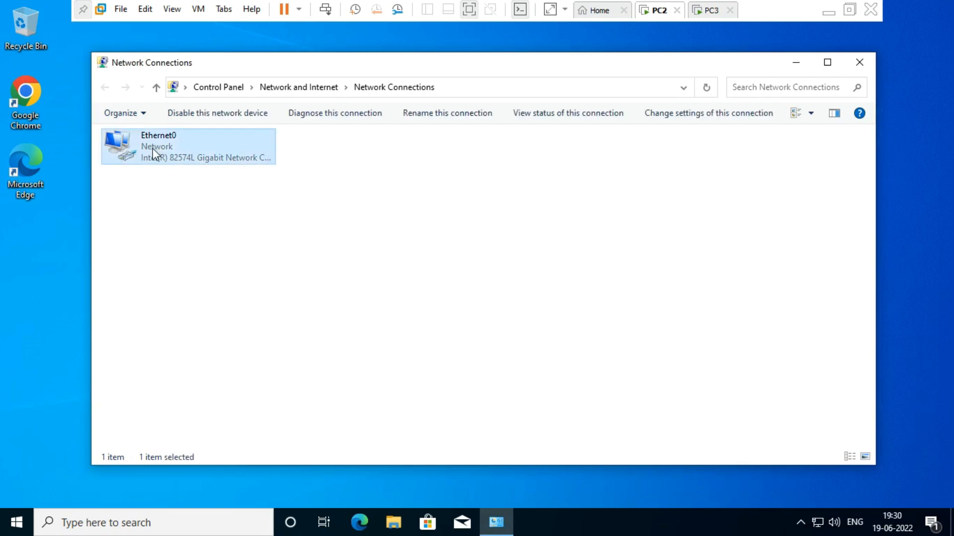
In Ethernet0 Properties, untick Internet Protocol Version 6 (TCP/IPv6) while keeping IPv4 enabled
double_click(153, 148)
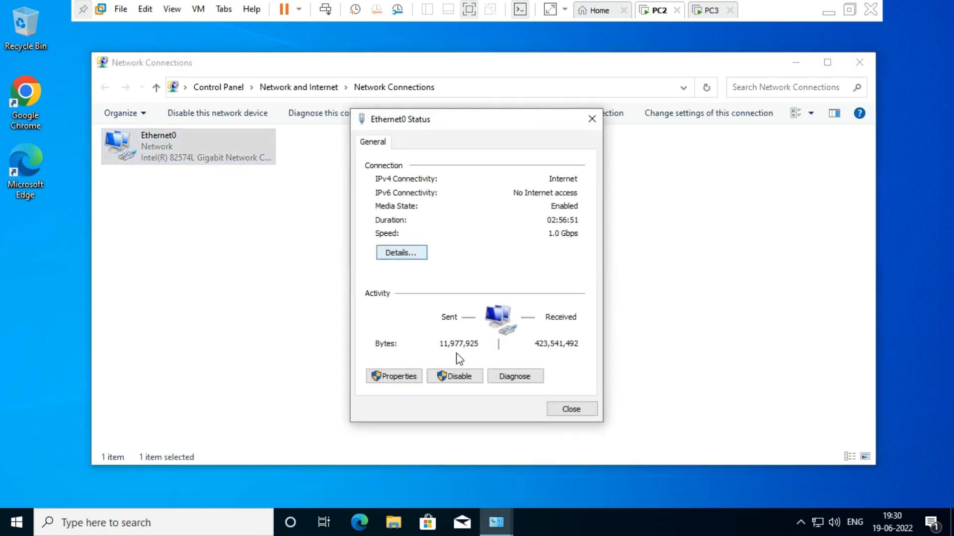
left_click(400, 379)
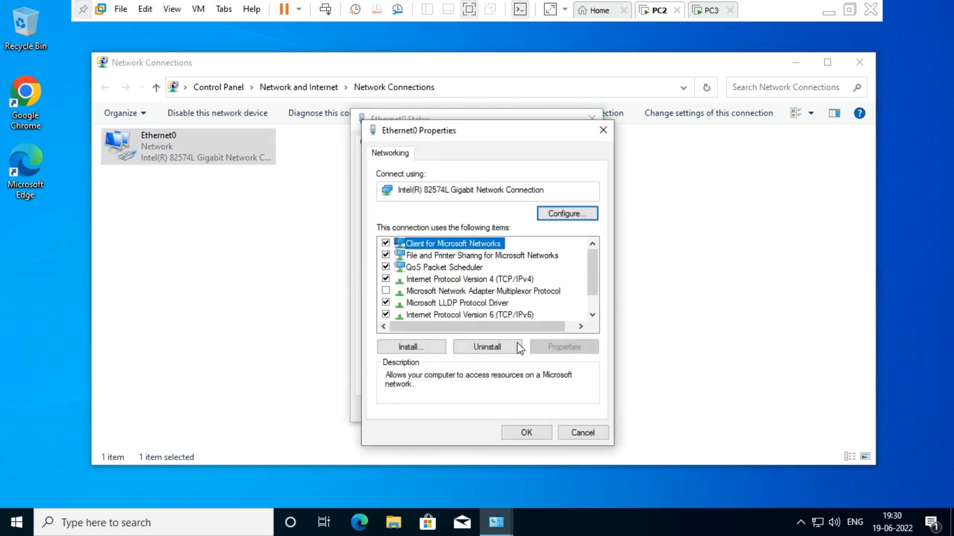
left_click(501, 316)
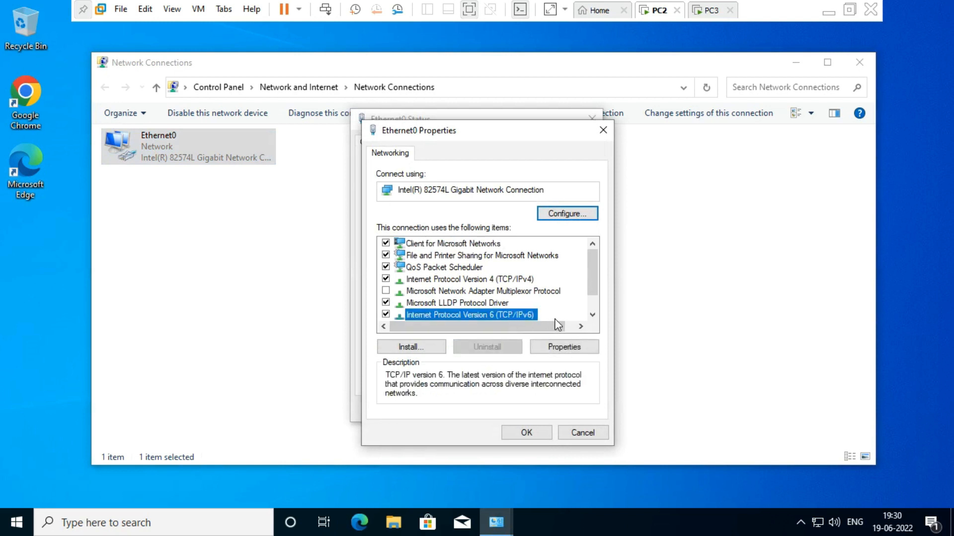
scroll(560, 325, "down", 1)
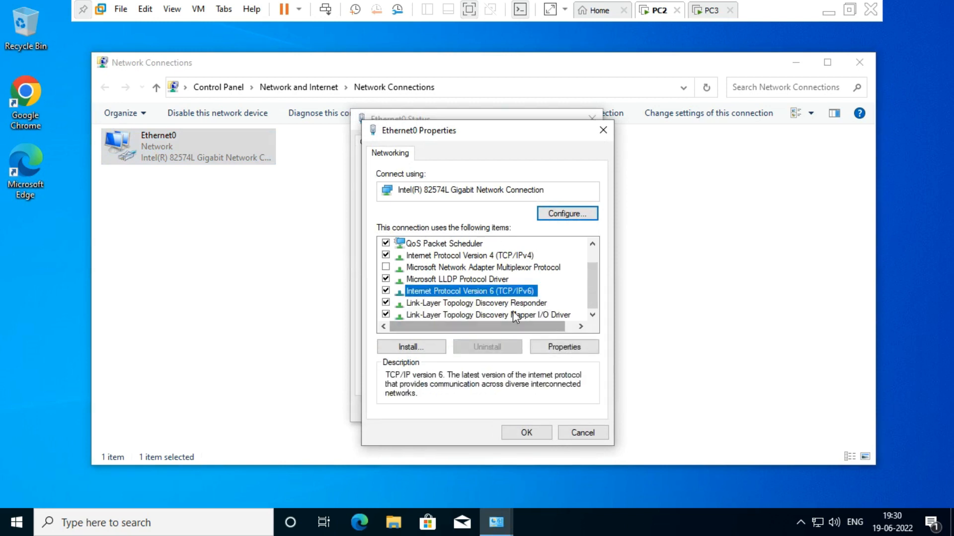
scroll(508, 294, "up", 1)
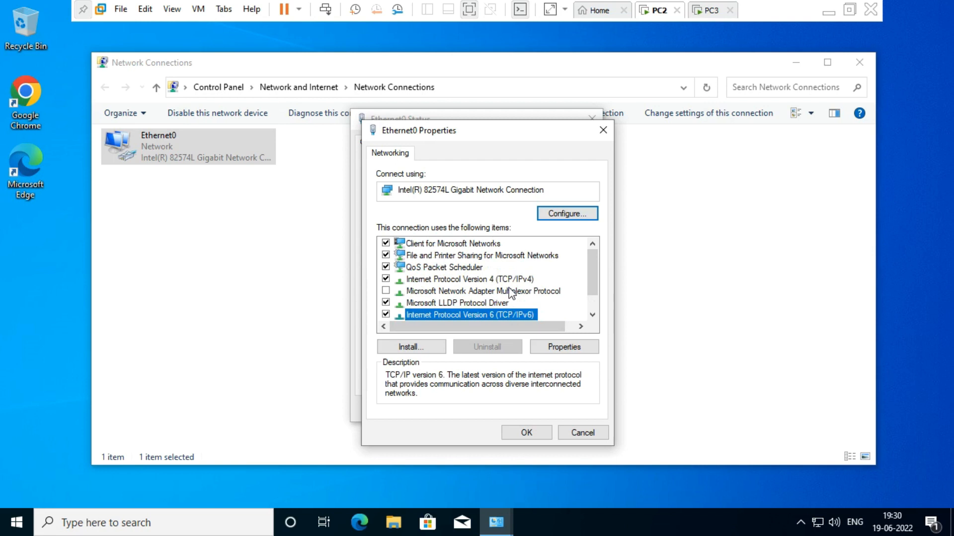
left_click(504, 281)
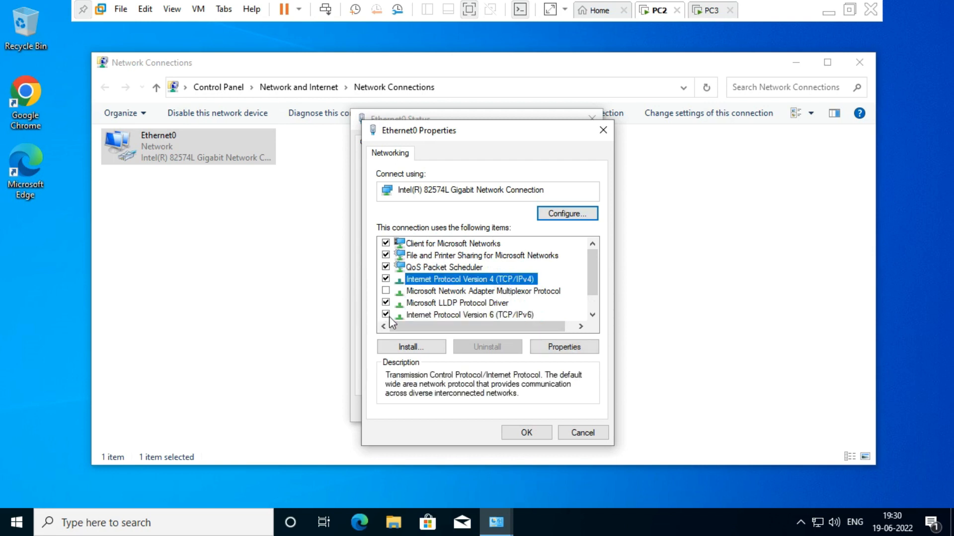
left_click(386, 316)
left_click(452, 279)
Run ipconfig in a Command Prompt, showing 192.168.1.35, mask 255.255.255.0, gateway 192.168.1.1
key("super+r")
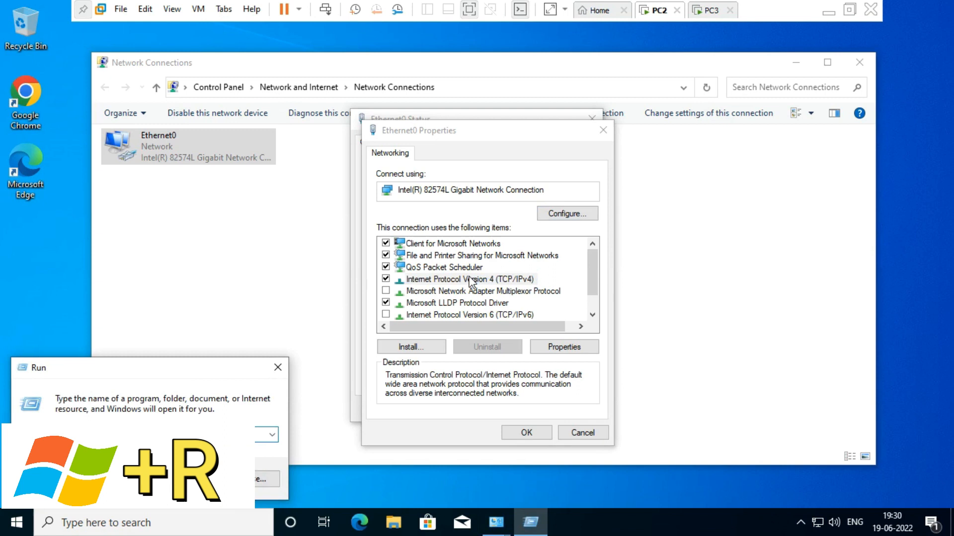
type("cmd")
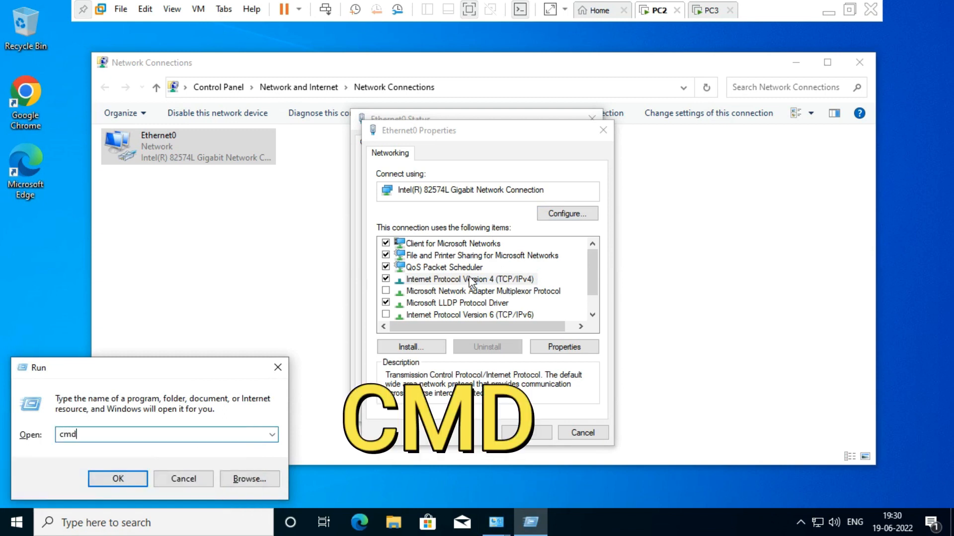
key("Return")
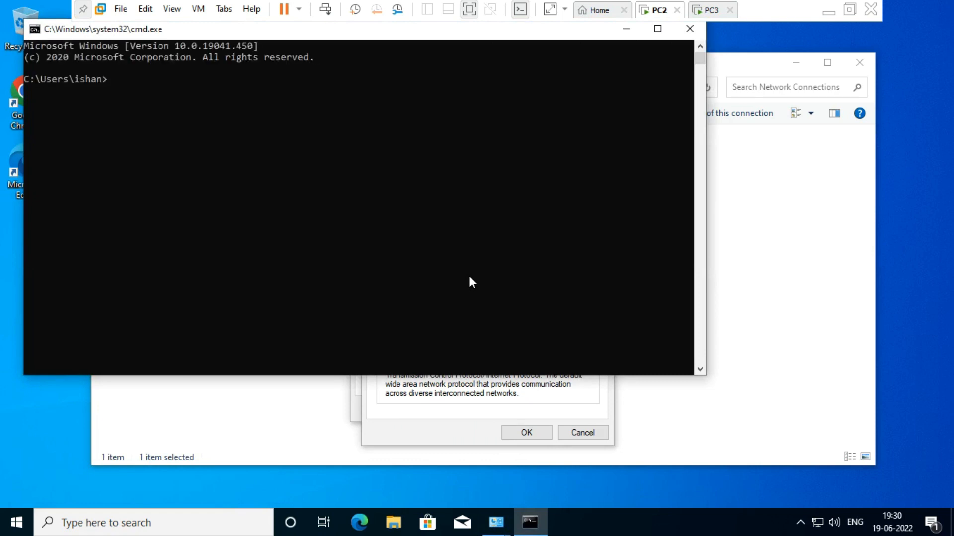
type("ip")
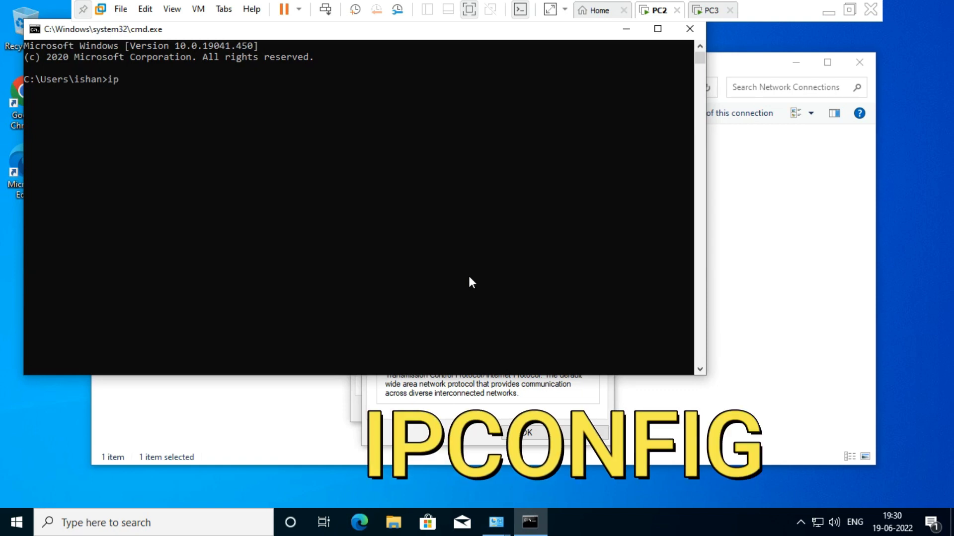
type("config")
key("Return")
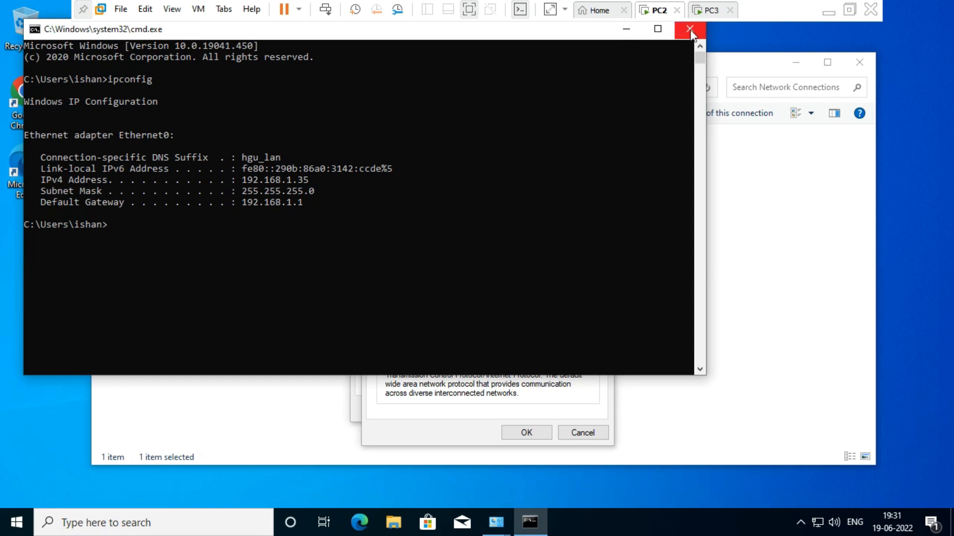
Set Ethernet0's IPv4 to static address 172.16.0.100 with subnet mask 255.255.0.0
left_click_drag(595, 35, 456, 184)
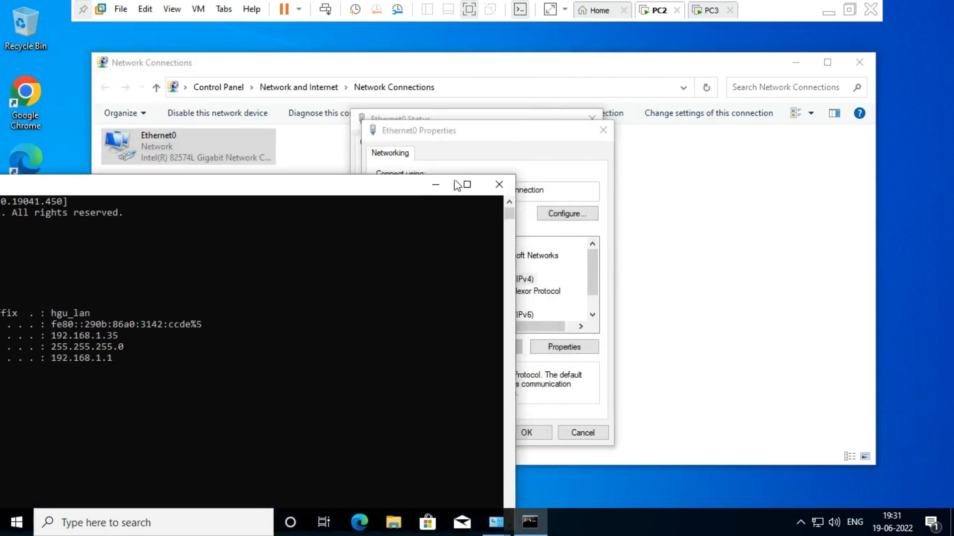
left_click(535, 134)
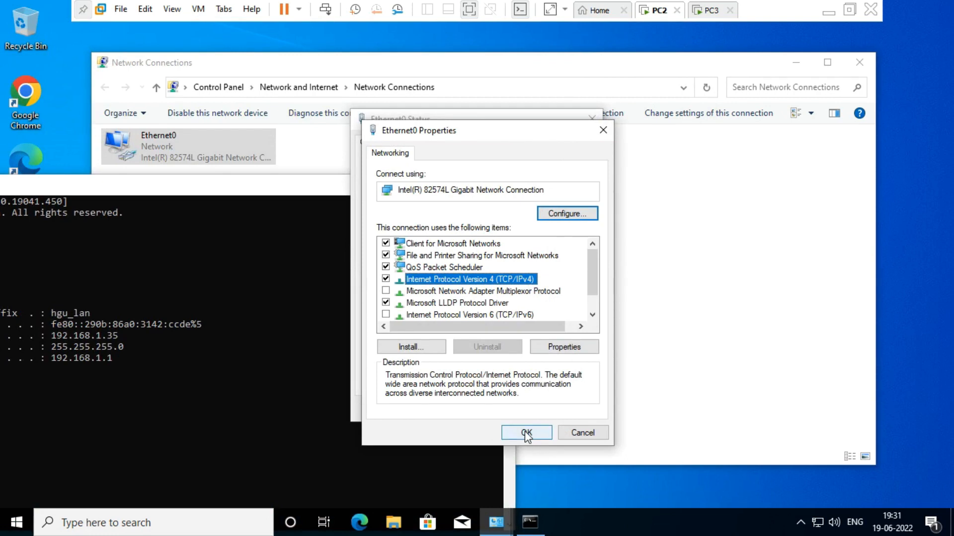
left_click(558, 347)
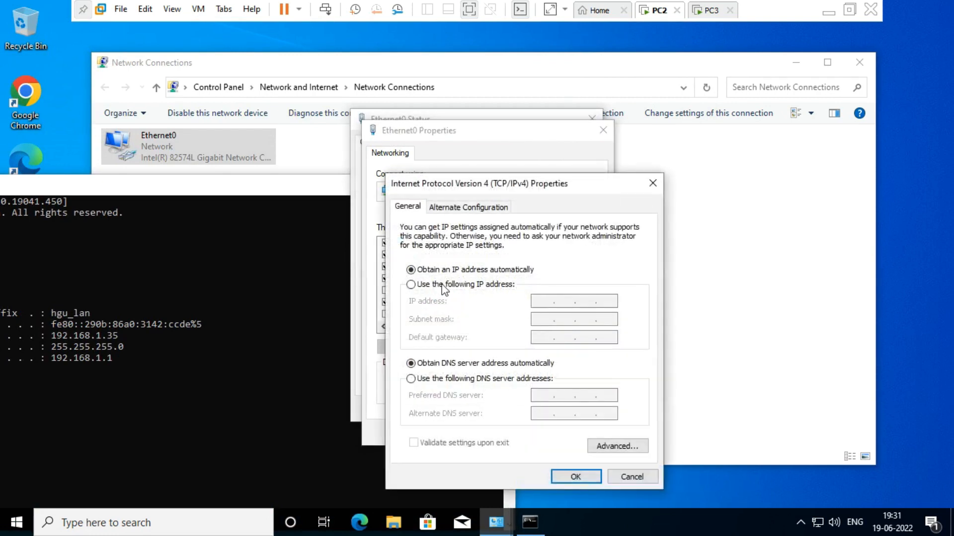
left_click(412, 285)
left_click(545, 301)
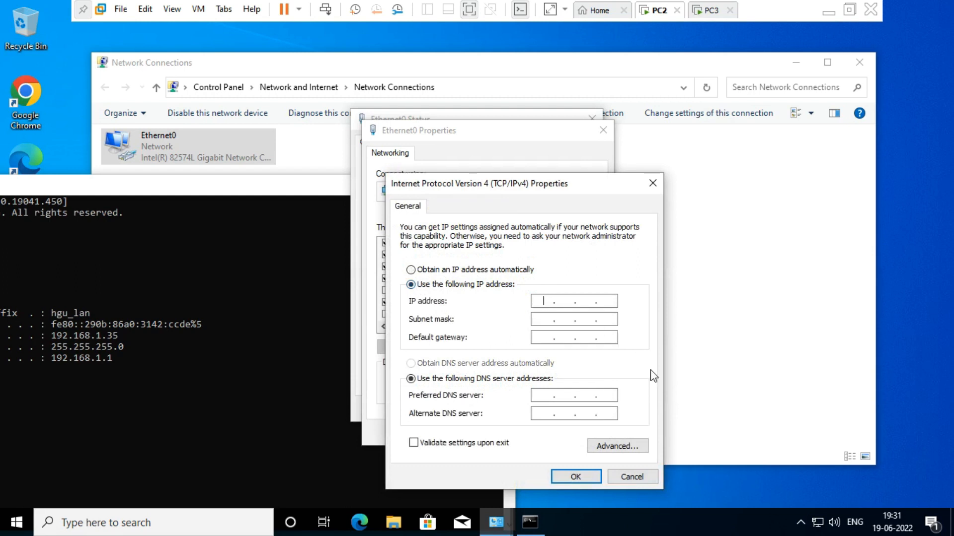
type("172.16.0.100")
left_click(545, 320)
left_click(579, 476)
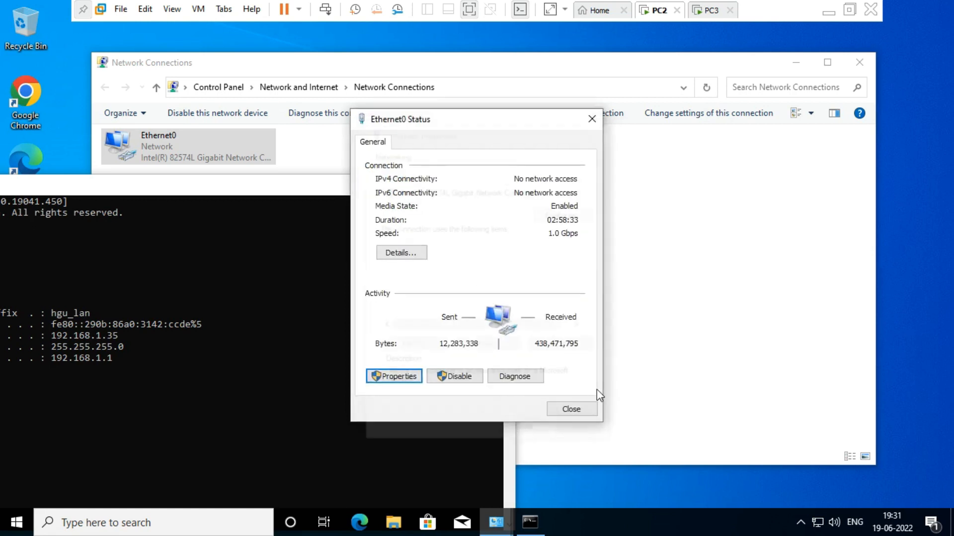
Rerun ipconfig to confirm 172.16.0.100 / 255.255.0.0, then close cmd and Network Connections
left_click(571, 409)
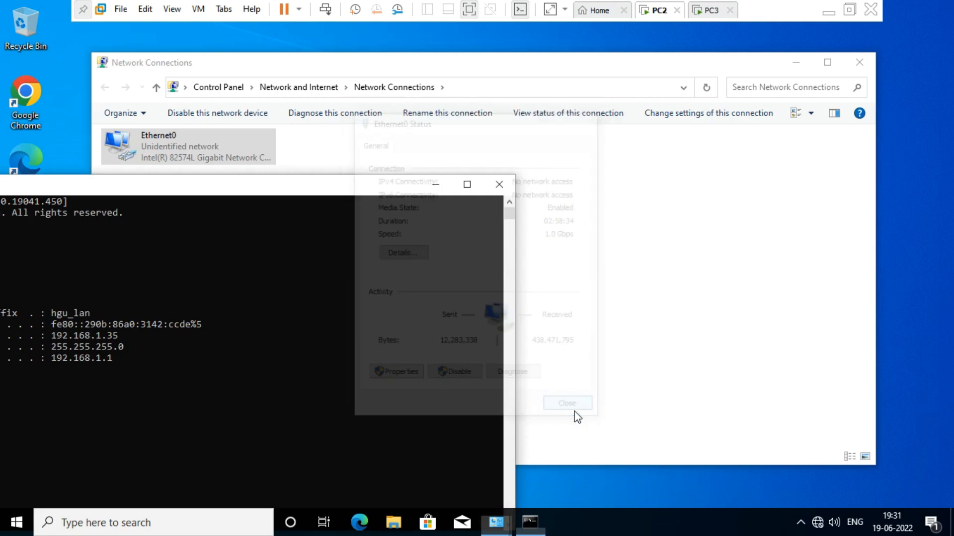
left_click_drag(320, 187, 634, 91)
left_click(325, 293)
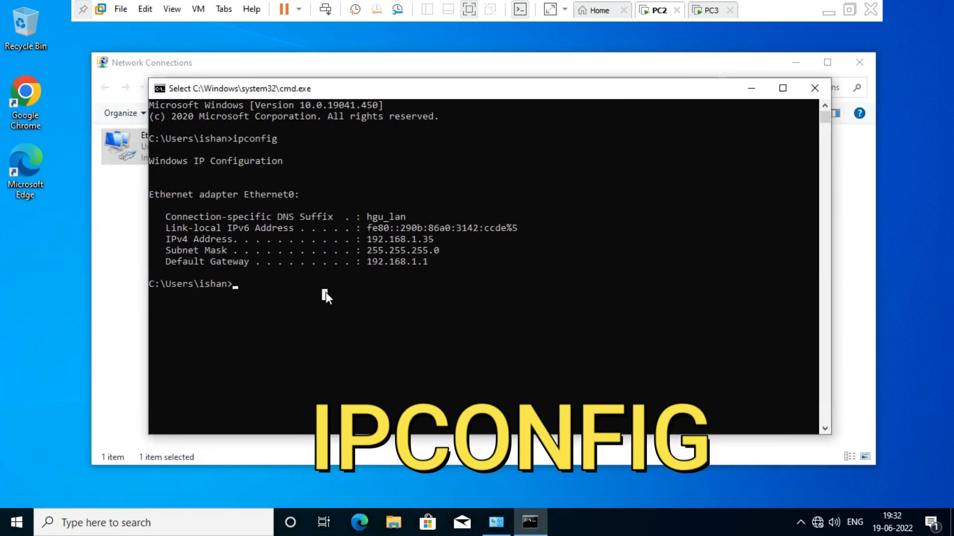
type("ipconfig")
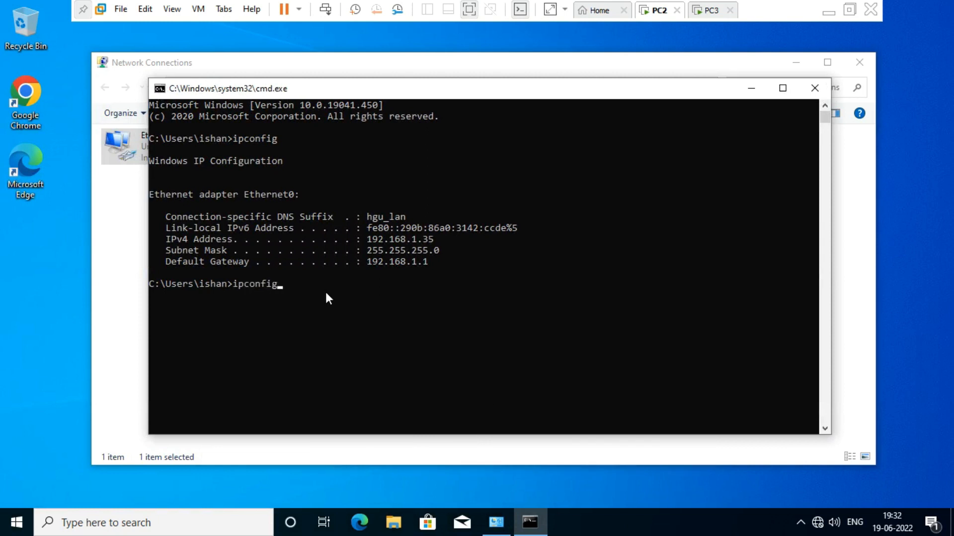
key("Return")
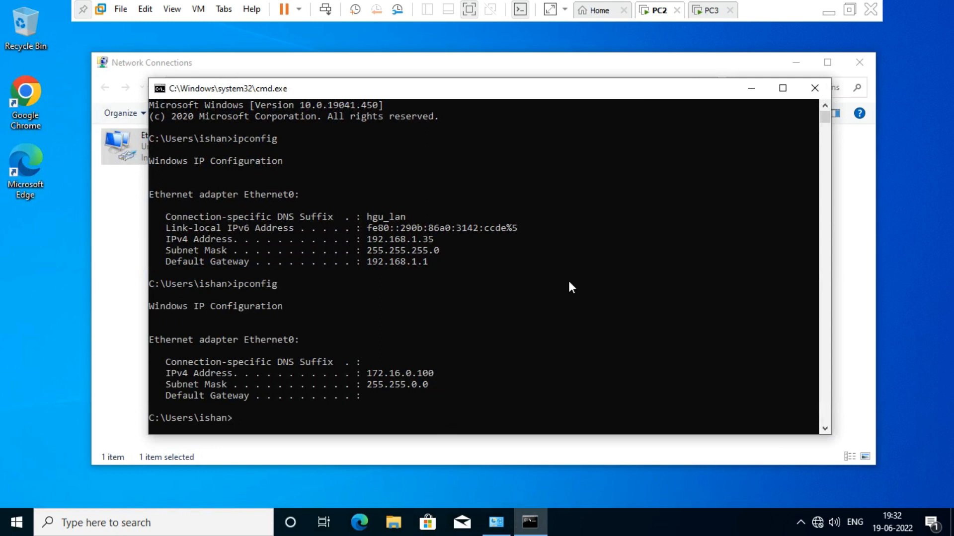
left_click(815, 87)
left_click(863, 63)
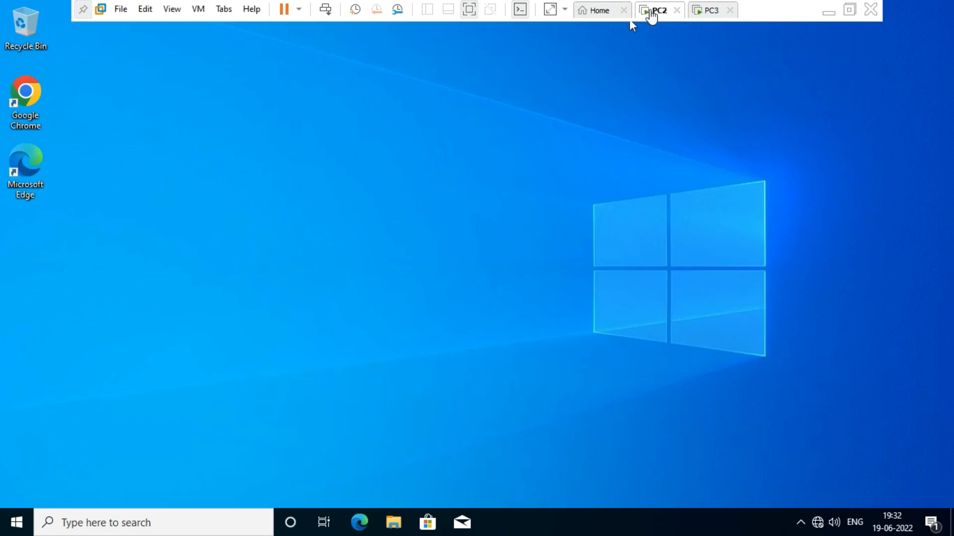
On PC3, open Network Connections via ncpa.cpl and bring up Ethernet0's status window
left_click(703, 18)
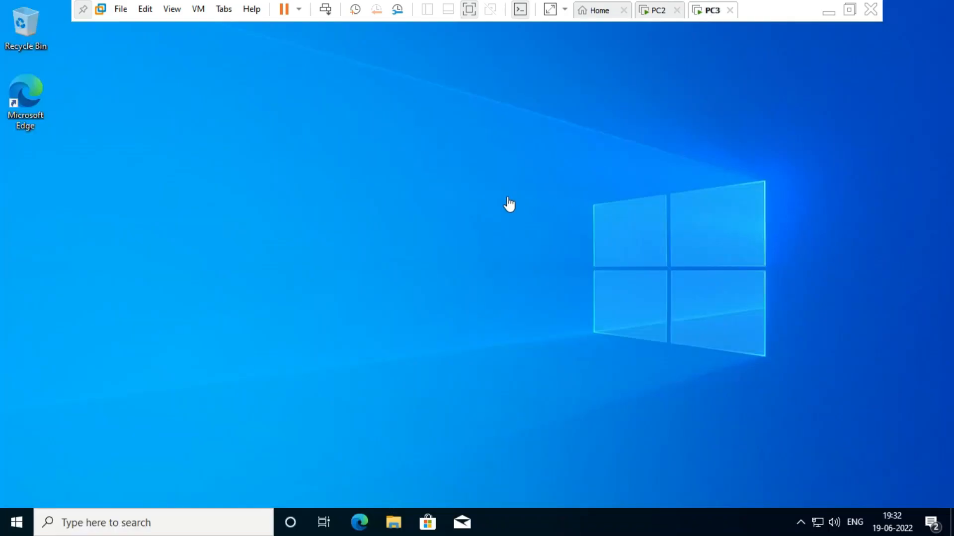
left_click(501, 194)
key("super+r")
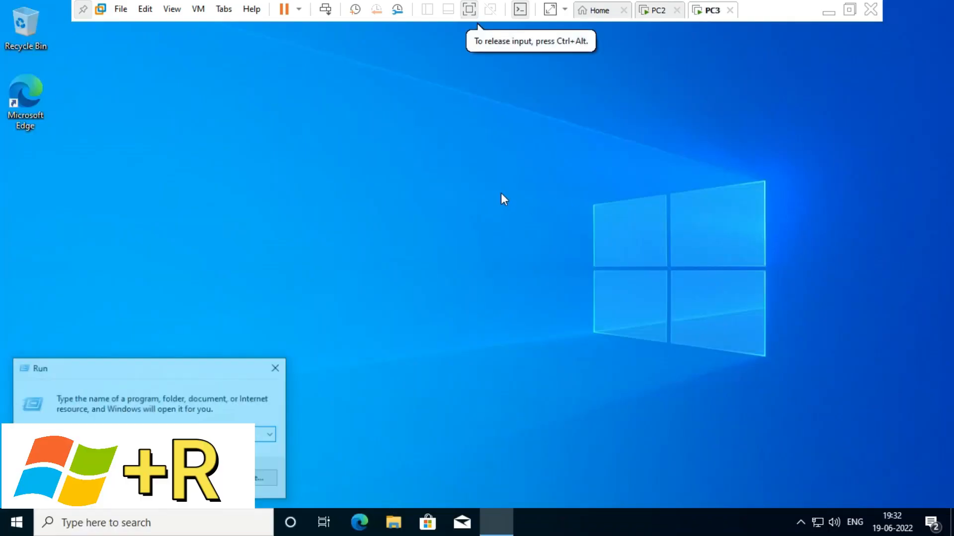
type("ncpa")
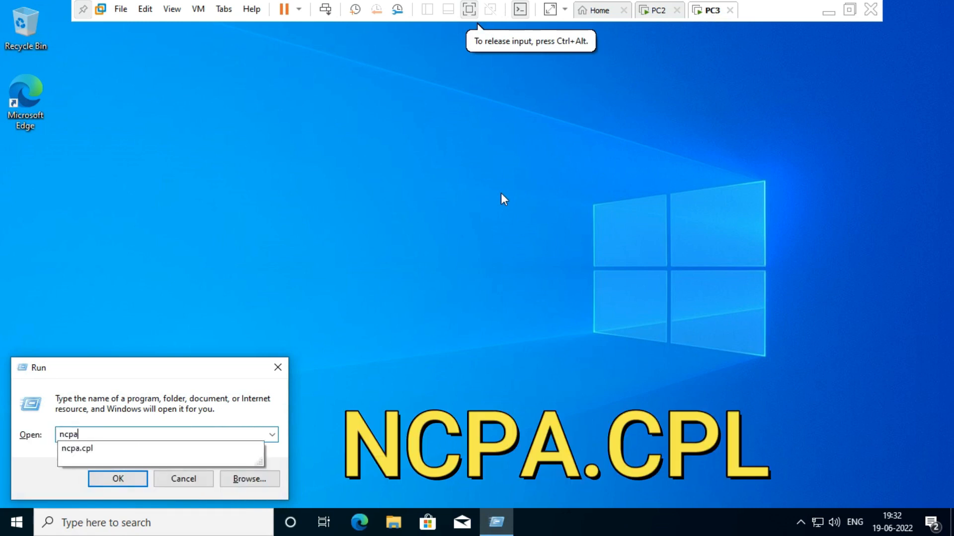
key("Down")
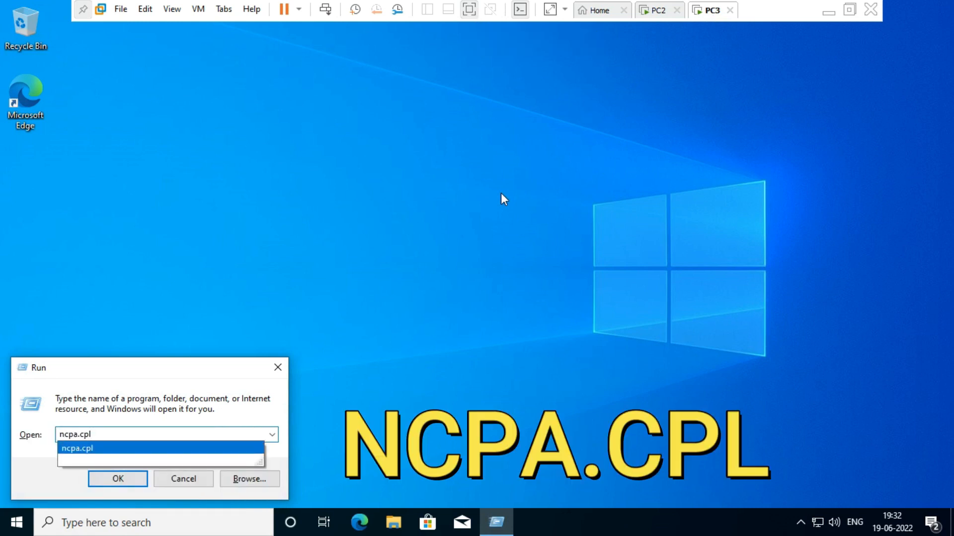
key("Return")
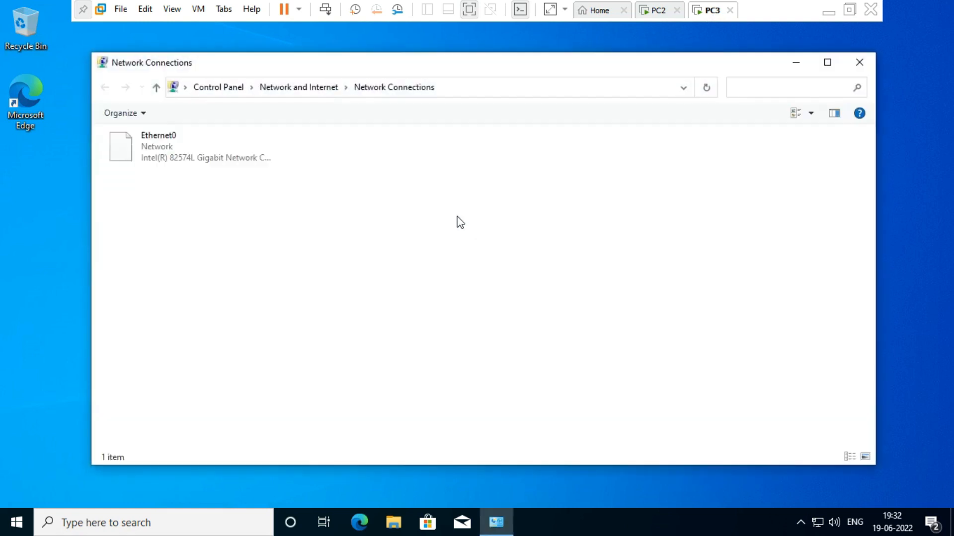
left_click(131, 151)
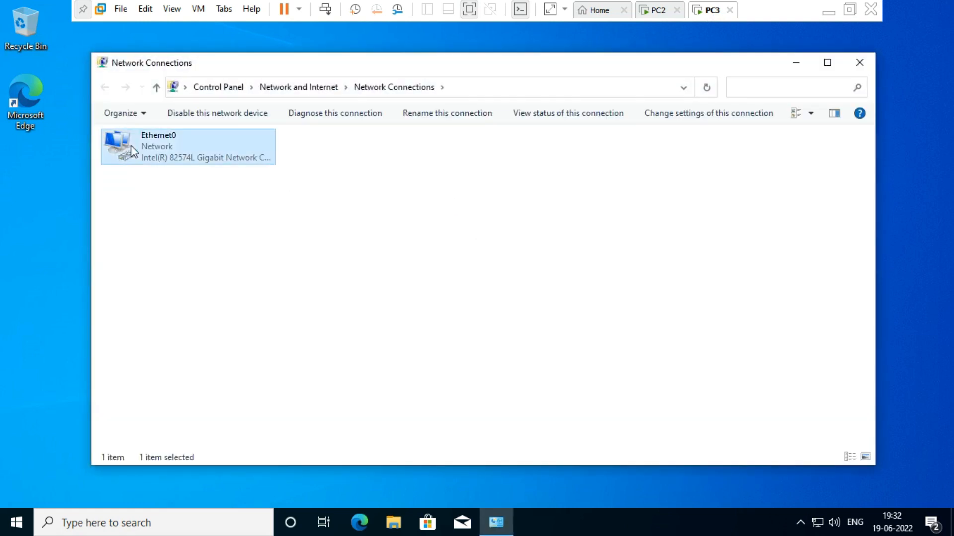
double_click(131, 152)
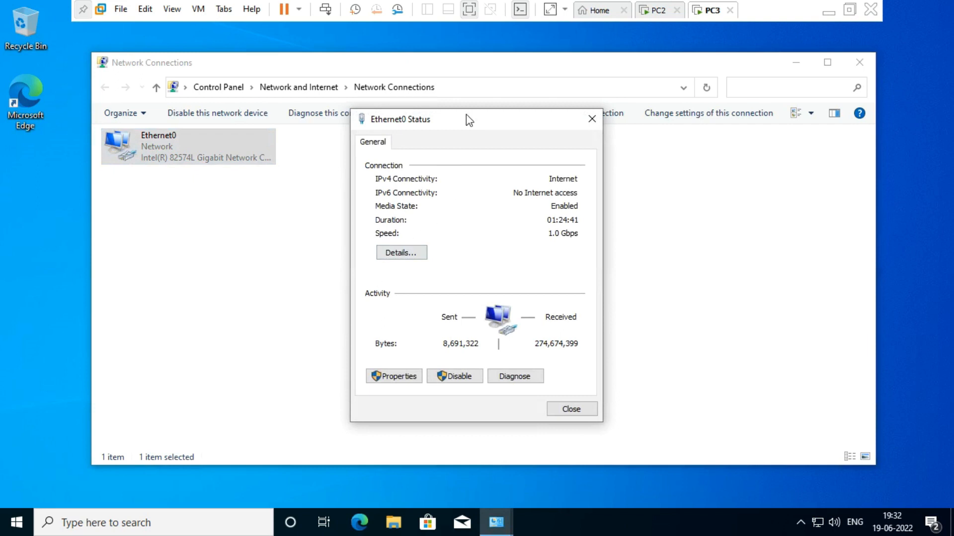
left_click_drag(465, 124, 493, 145)
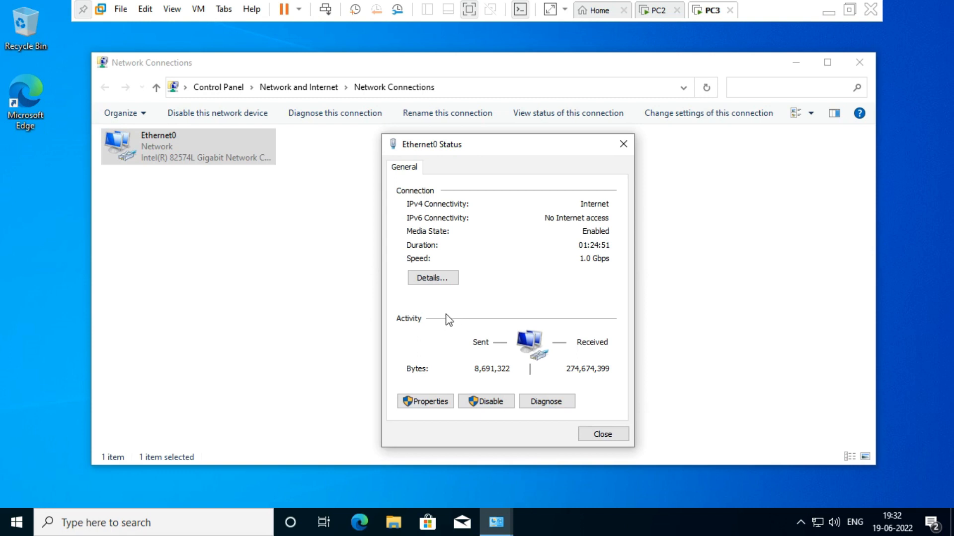
Turn off IPv6 in PC3's Ethernet0 adapter properties
left_click(425, 402)
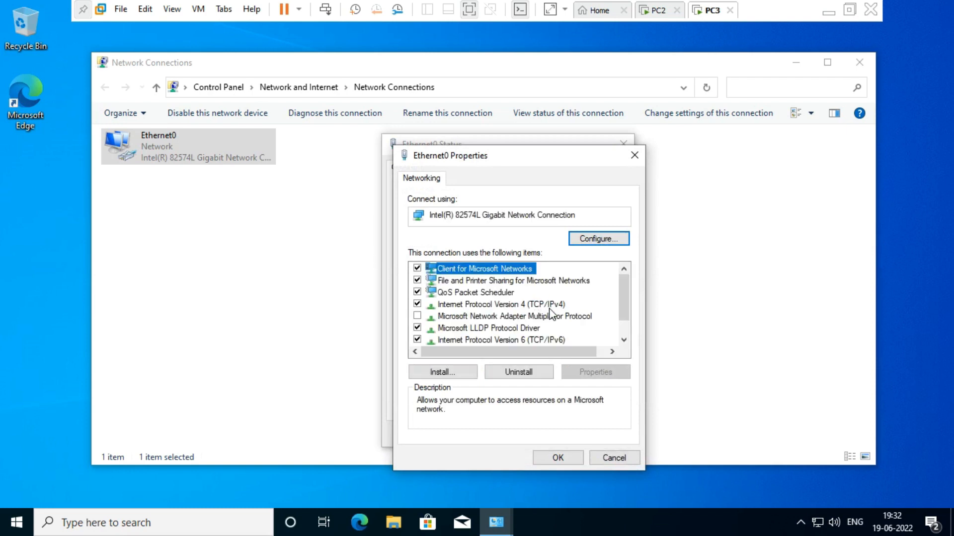
left_click(501, 308)
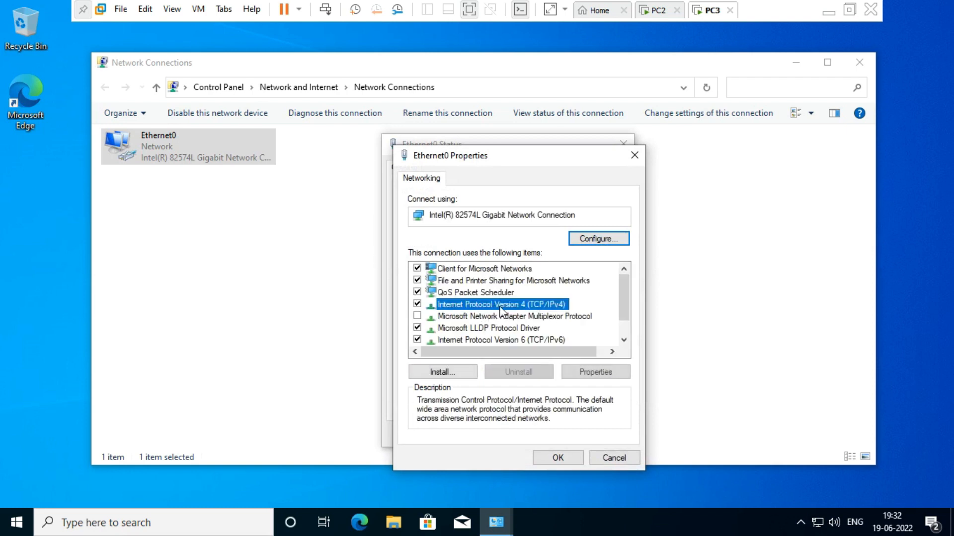
left_click(418, 340)
left_click(457, 305)
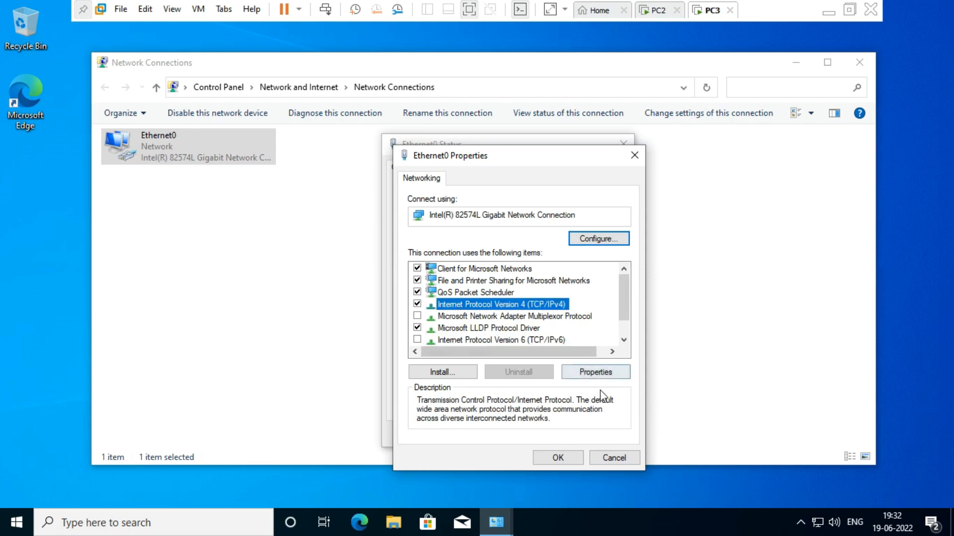
Give PC3's IPv4 the static address 172.16.0.200 with mask 255.255.0.0 and close the dialogs
left_click(604, 376)
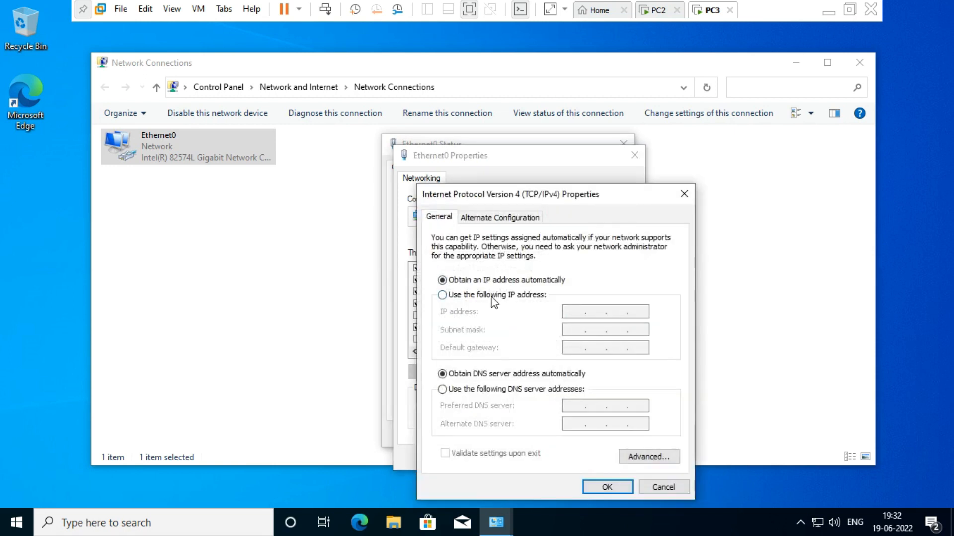
left_click(493, 296)
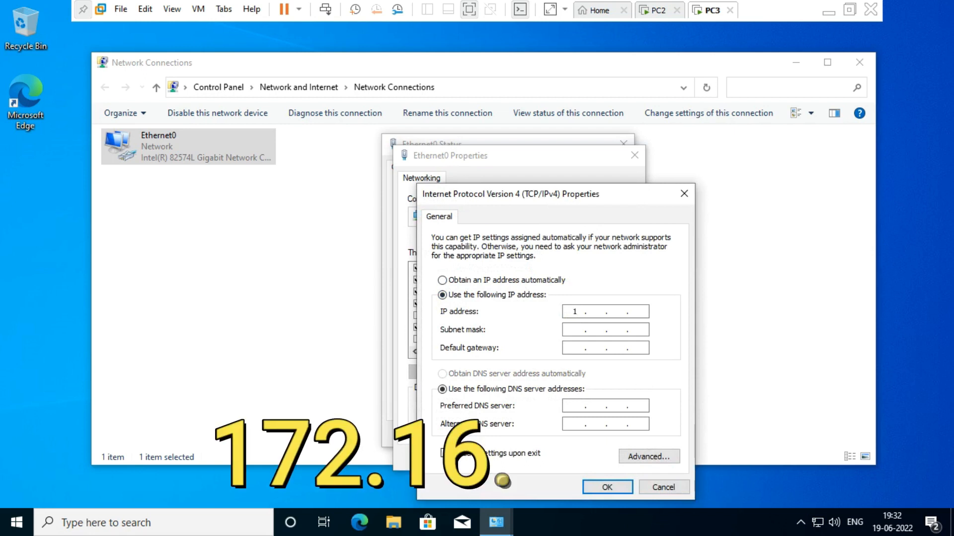
type("172")
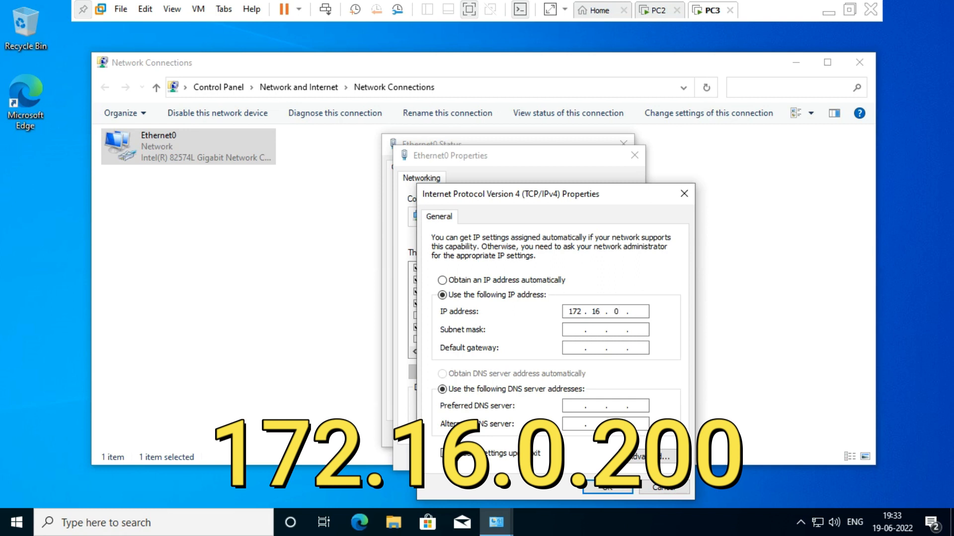
type("16.0.200")
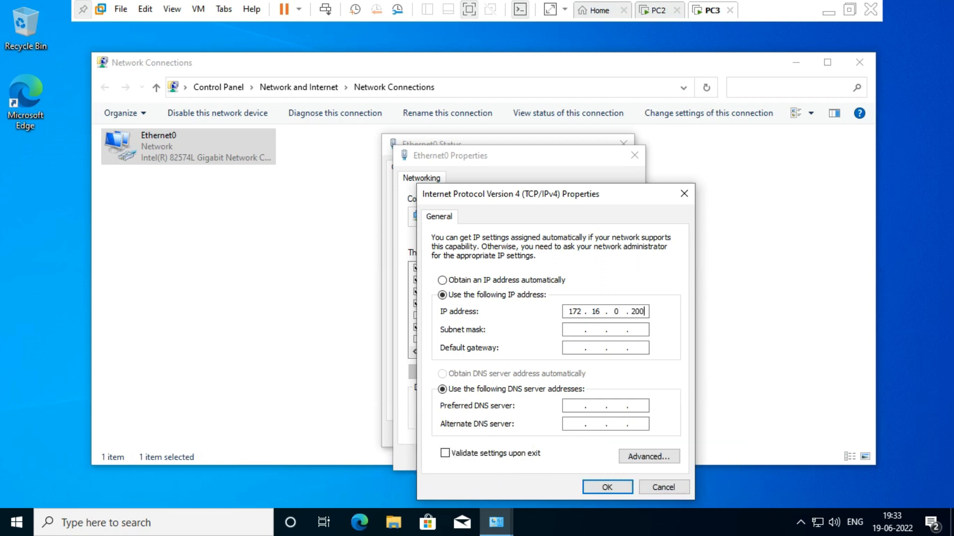
left_click(616, 330)
left_click(598, 488)
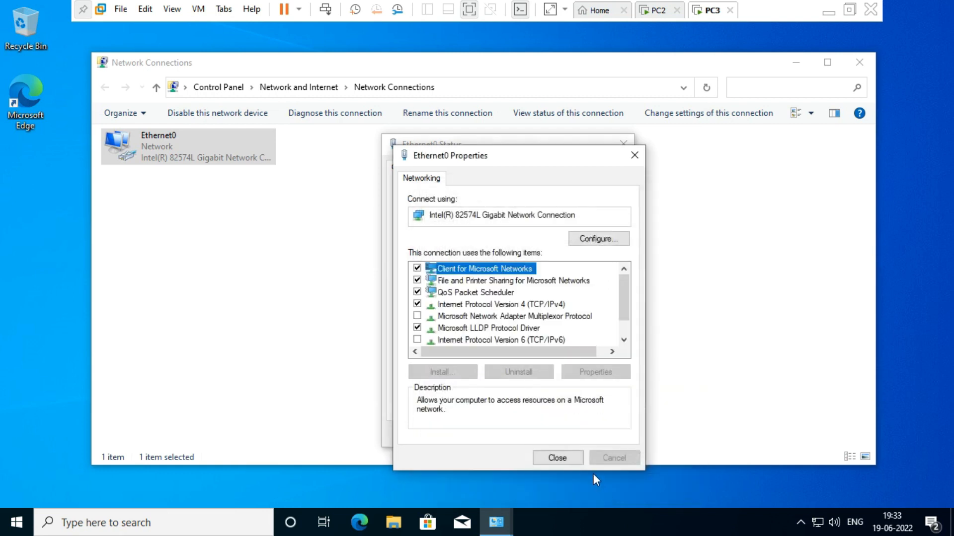
left_click(557, 456)
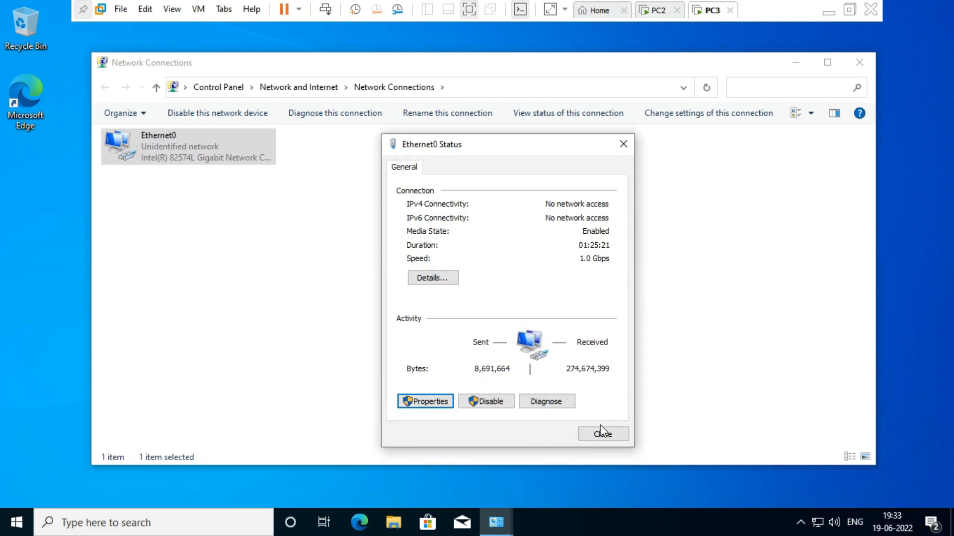
left_click(598, 428)
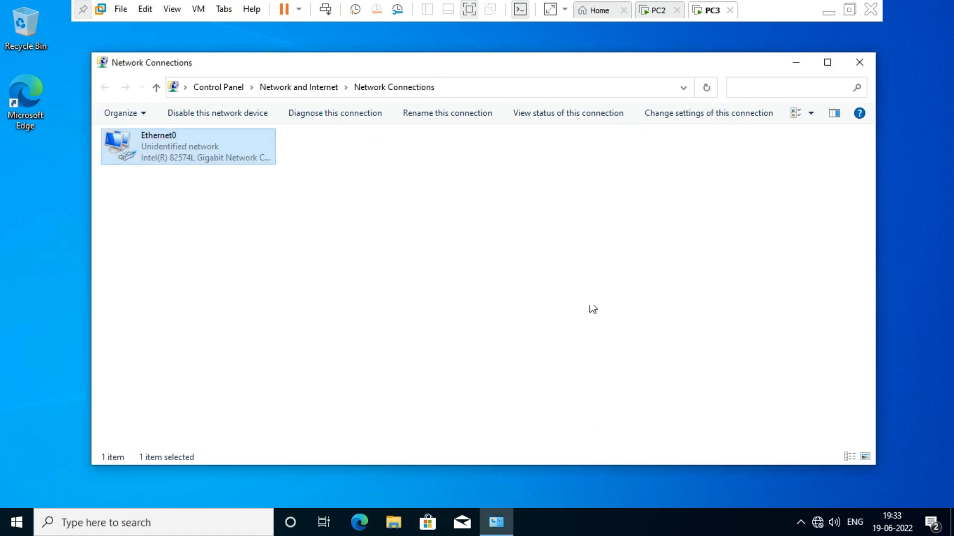
Run ipconfig on PC3 to check its new address, then close cmd and Network Connections
key("super+r")
type("c")
key("Return")
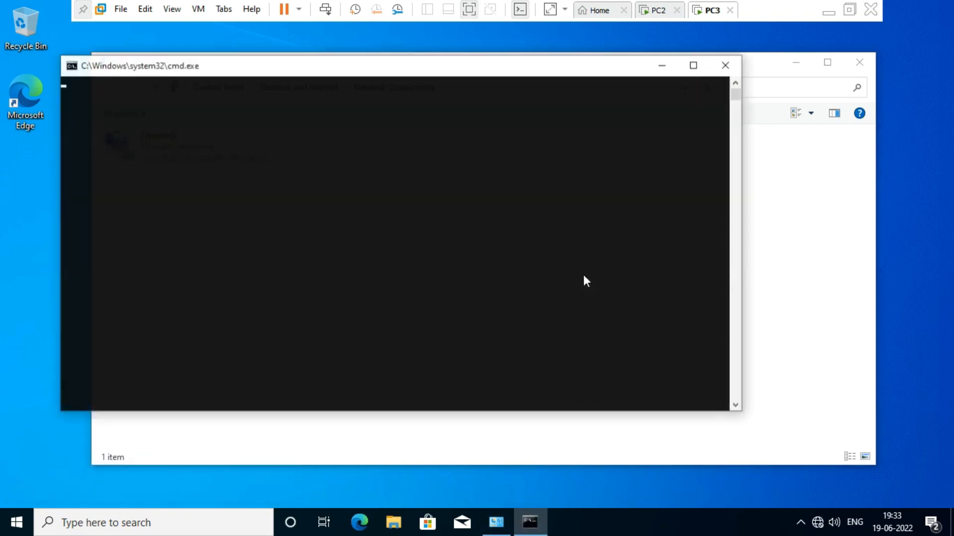
type("ipconfig")
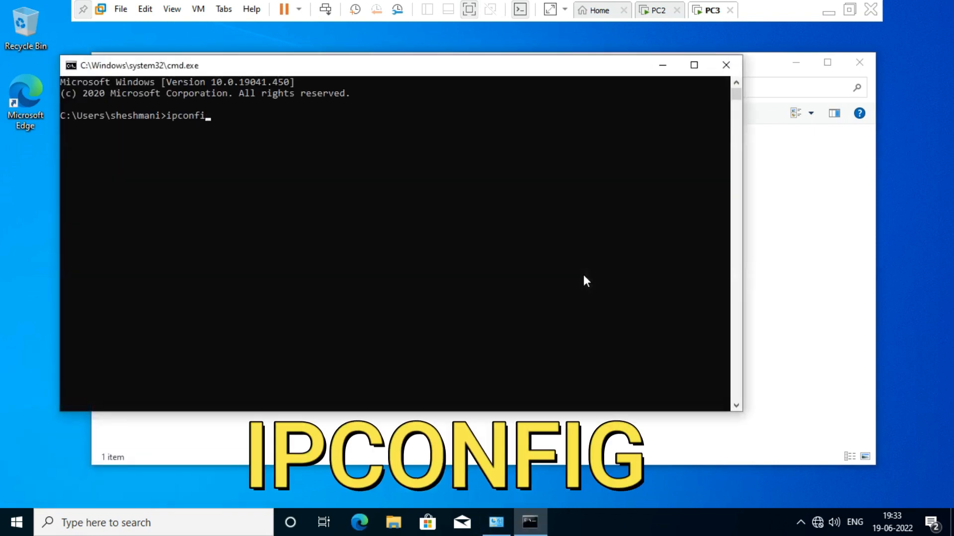
key("Return")
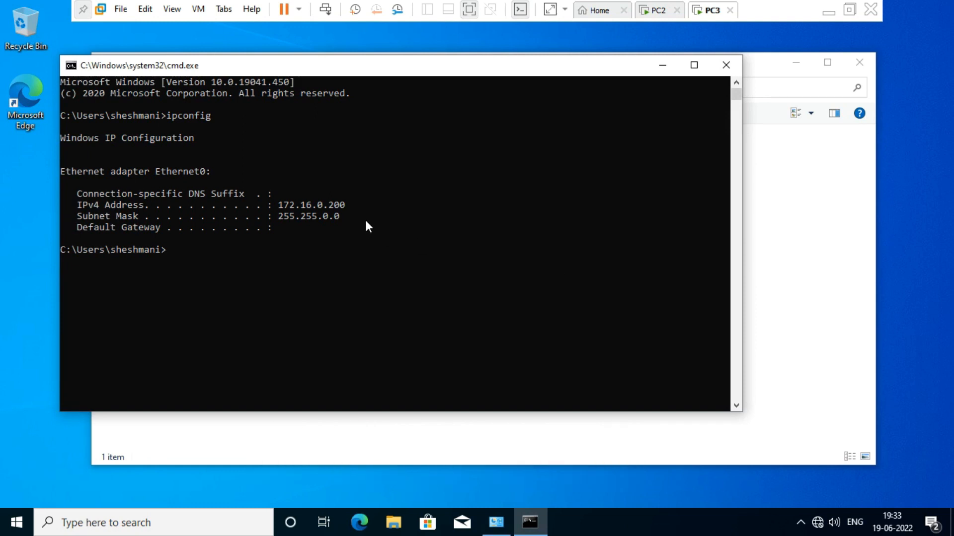
left_click(725, 65)
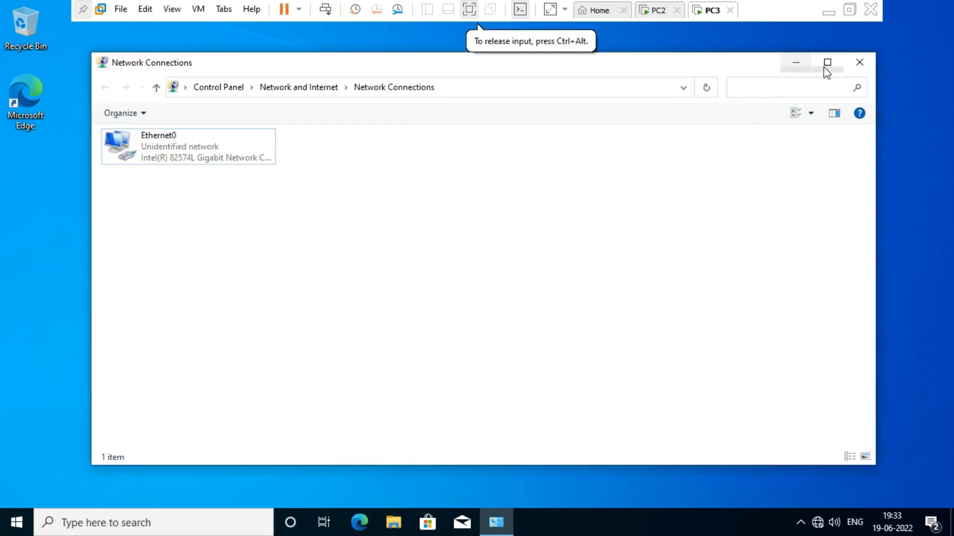
left_click(859, 63)
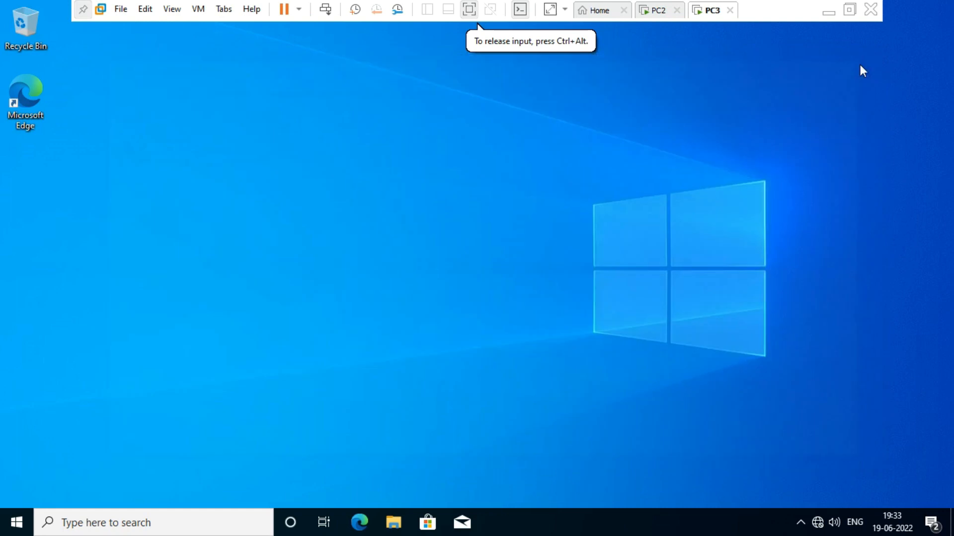
Switch to the PC2 virtual machine and minimize VMware to the host desktop
left_click(661, 9)
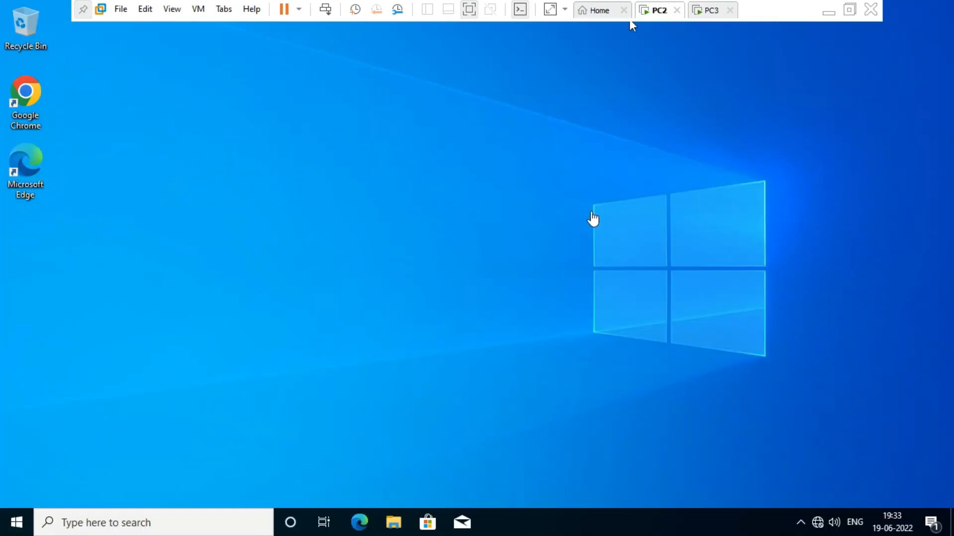
left_click(535, 207)
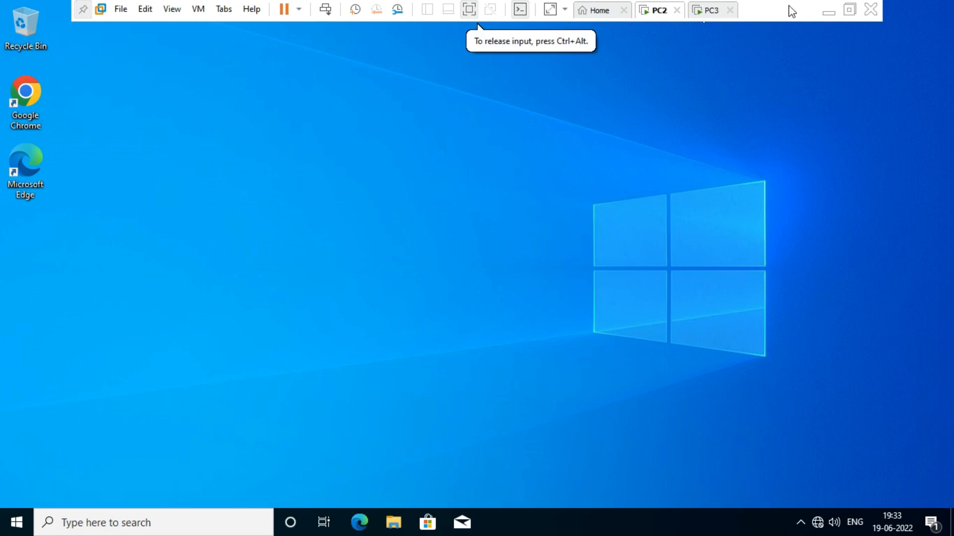
left_click(828, 12)
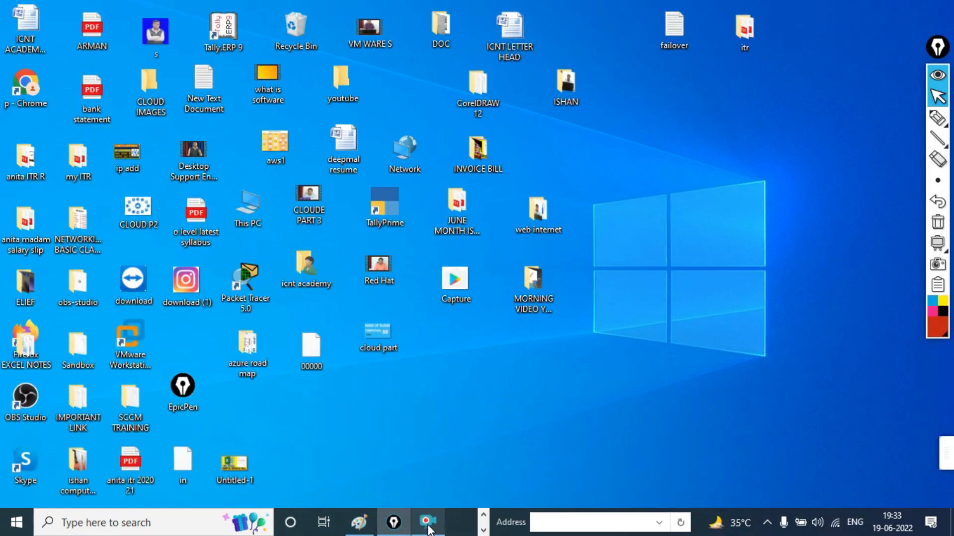
Restore the Paint diagram and draw red arrows between 172.16.0.100 and 172.16.0.200
left_click(366, 523)
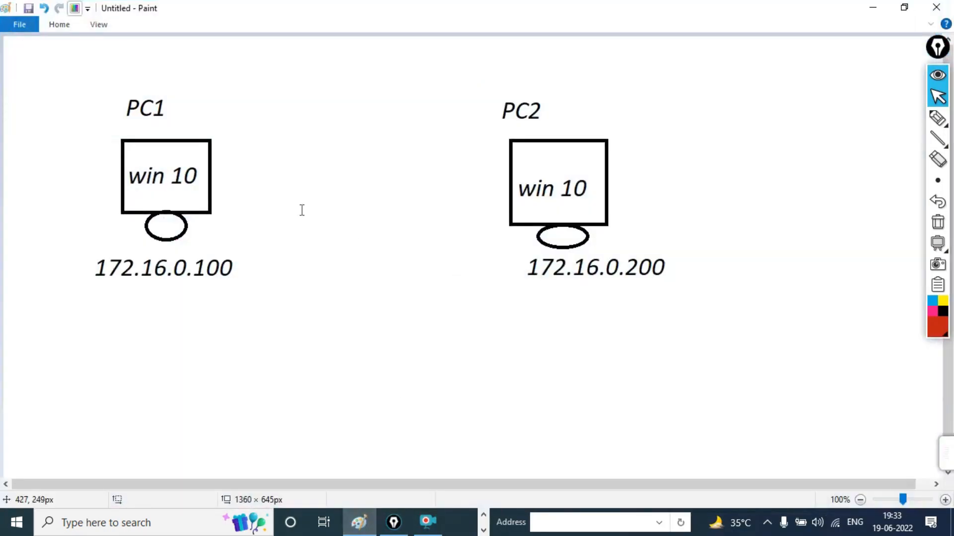
mouse_move(939, 118)
left_click(889, 119)
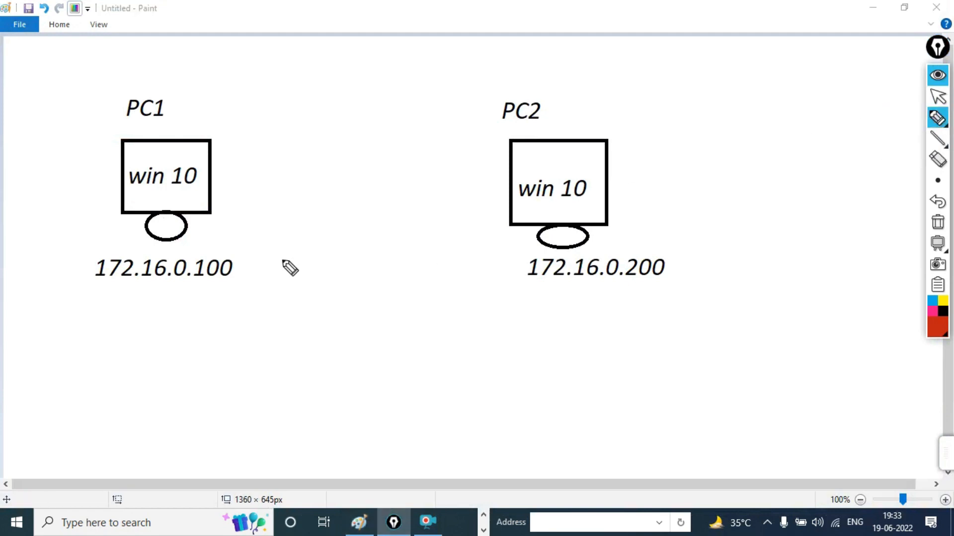
mouse_move(107, 307)
left_mouse_down()
mouse_move(115, 347)
mouse_move(116, 322)
mouse_move(404, 328)
mouse_move(392, 342)
left_mouse_up()
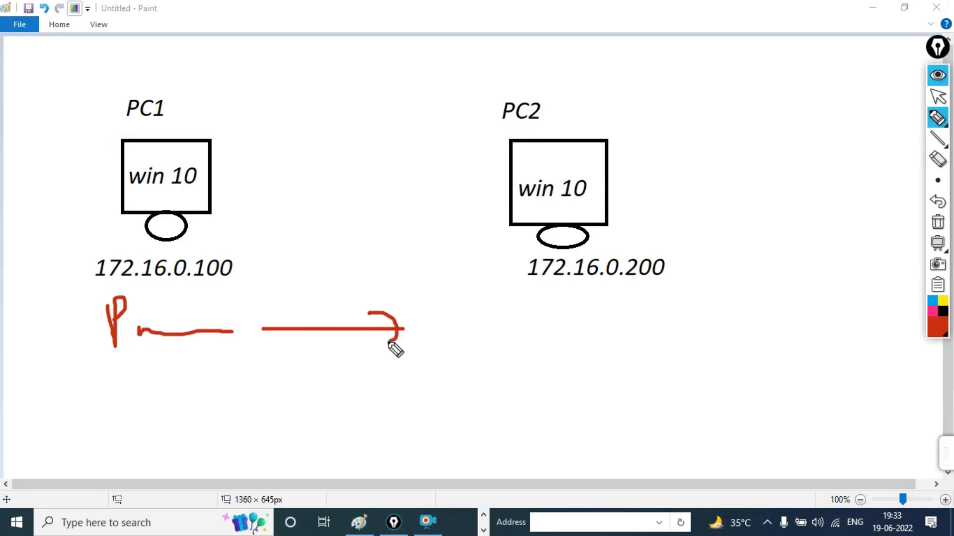
mouse_move(140, 326)
left_mouse_down()
mouse_move(459, 301)
mouse_move(552, 276)
mouse_move(539, 308)
left_mouse_up()
mouse_move(612, 325)
left_mouse_down()
mouse_move(187, 152)
mouse_move(212, 206)
mouse_move(306, 162)
left_mouse_up()
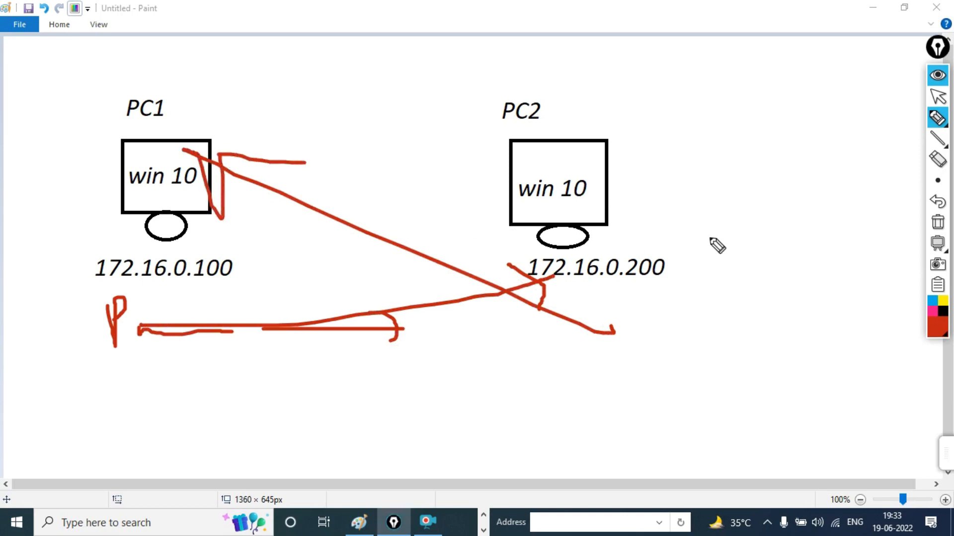
Clear the annotations, minimize Paint and bring PC2 back full screen
left_click(938, 222)
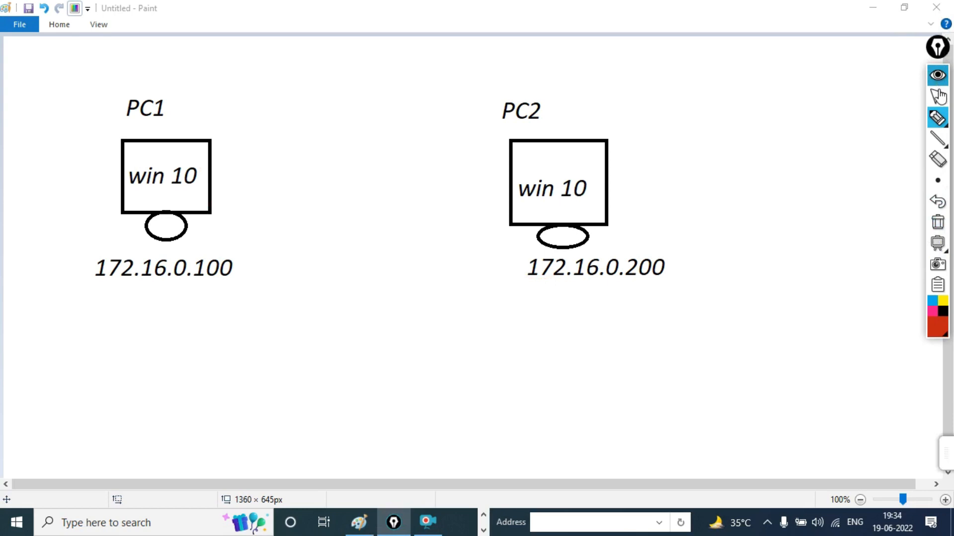
left_click(938, 101)
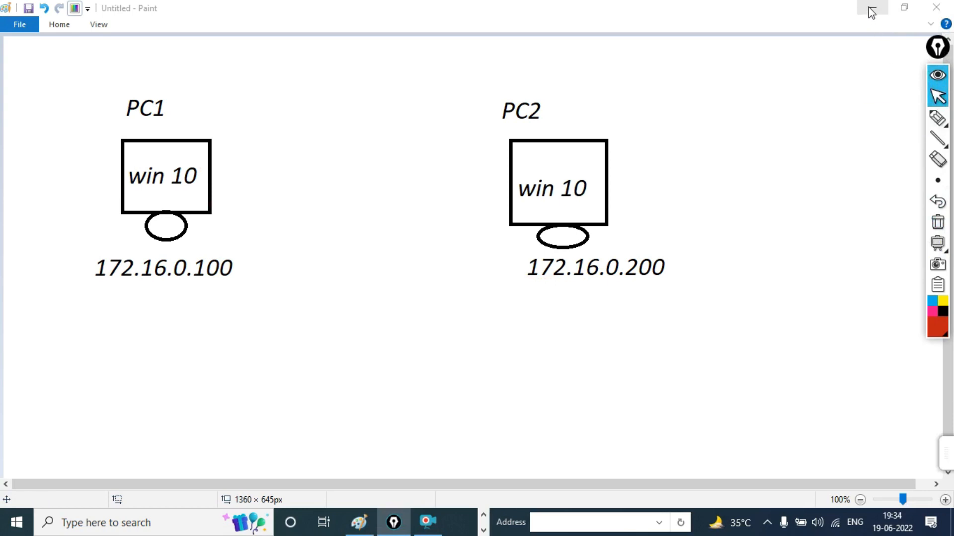
left_click(873, 8)
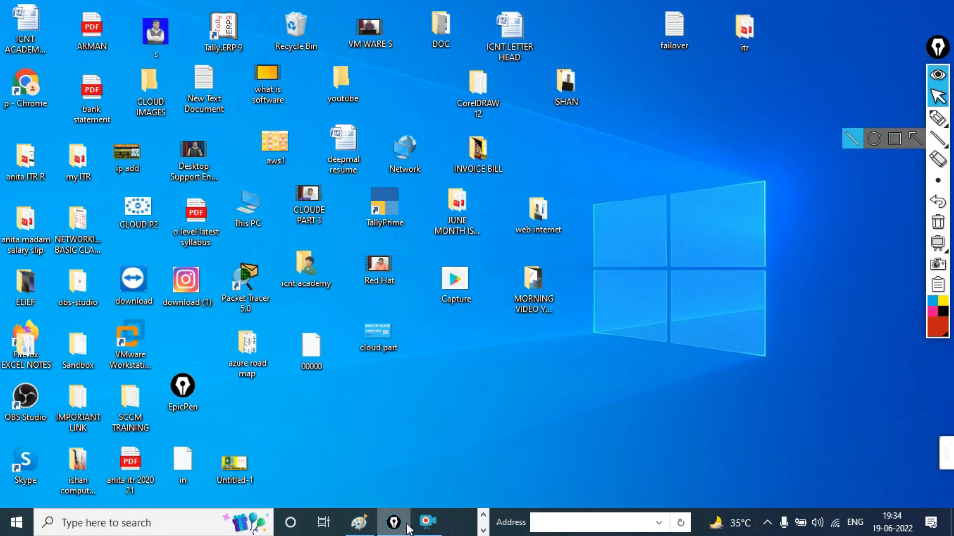
left_click(427, 522)
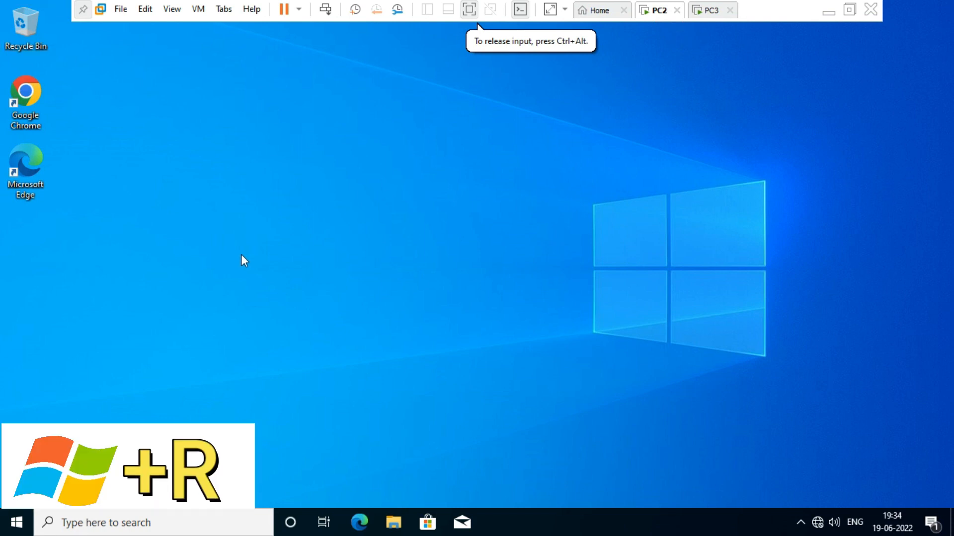
On PC2, launch cmd and ping 172.16.0.200, stopping it after the request timeouts
key("super+r")
type("cmd")
key("Return")
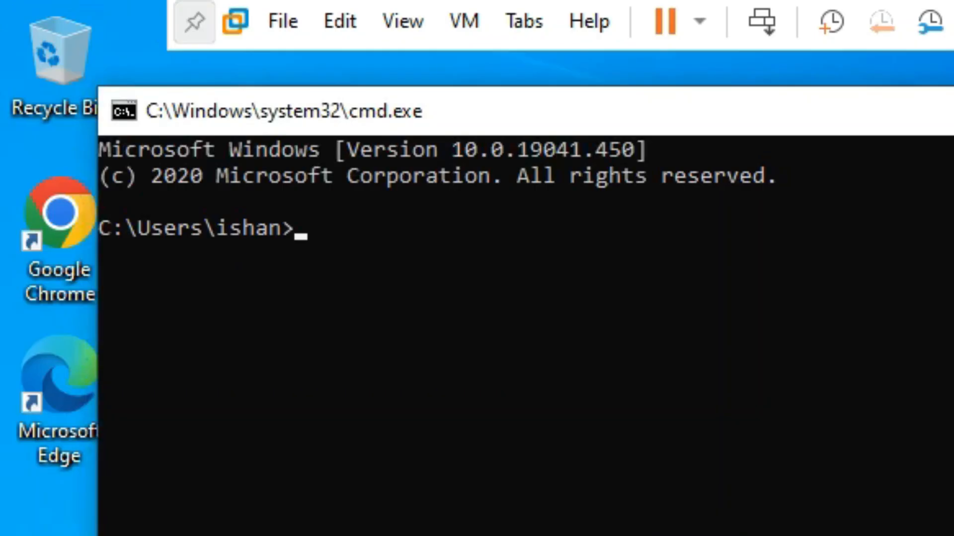
type("ping ")
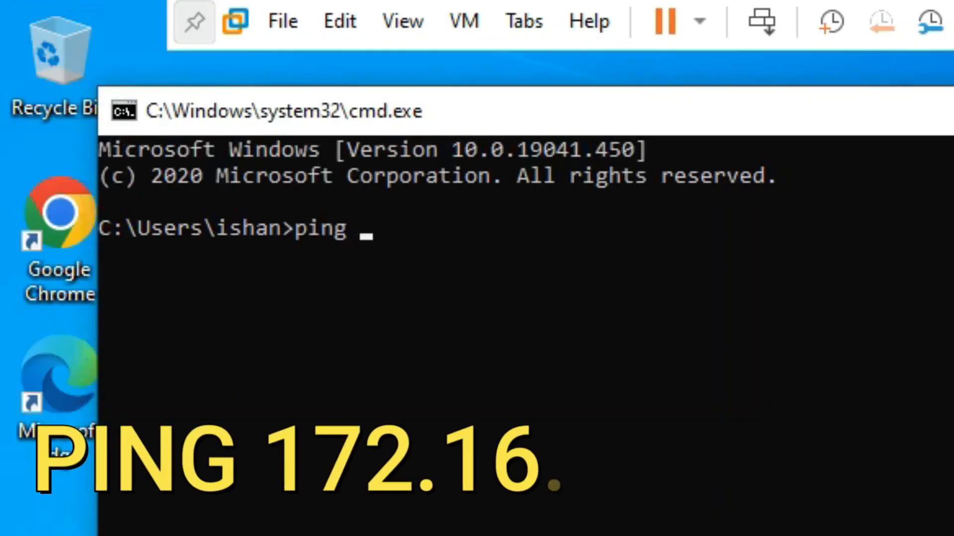
type("17")
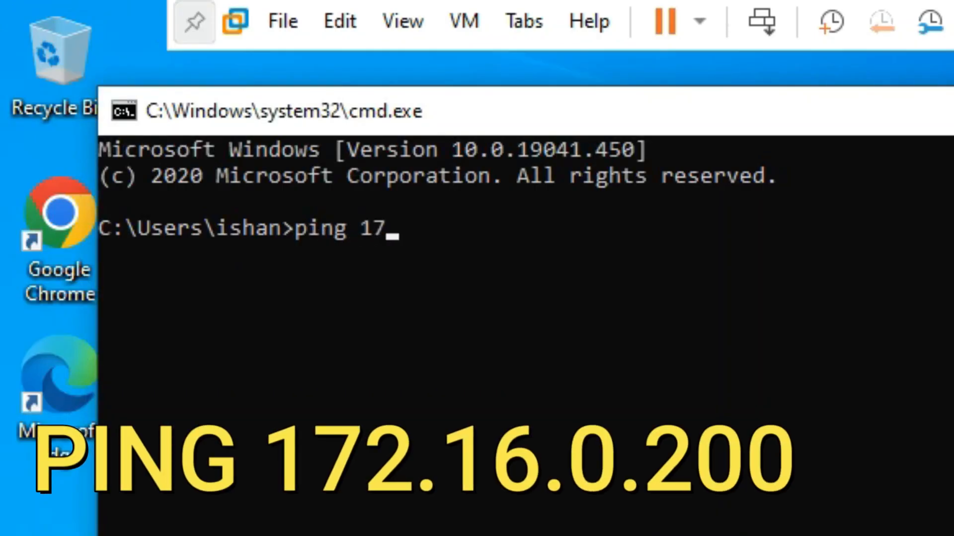
type("2.16.0.")
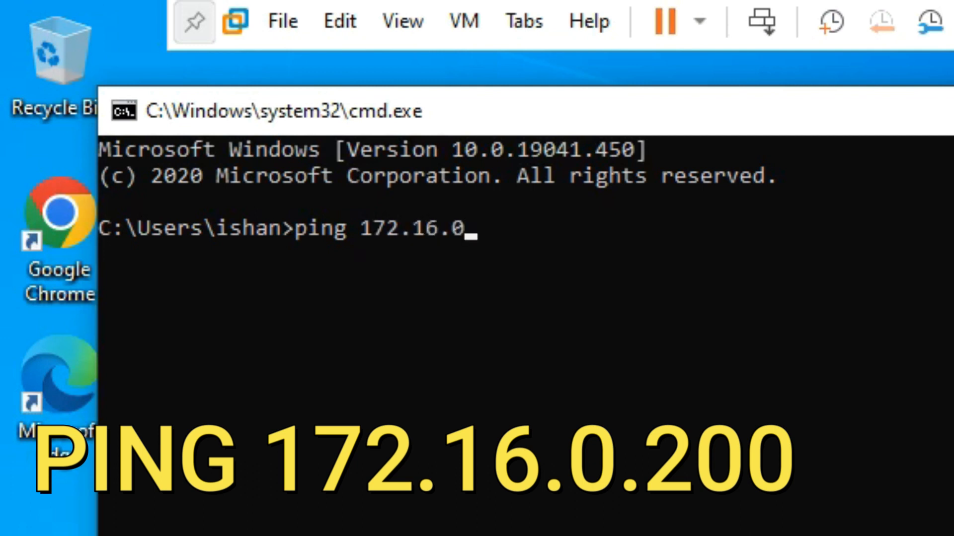
type("200")
key("Return")
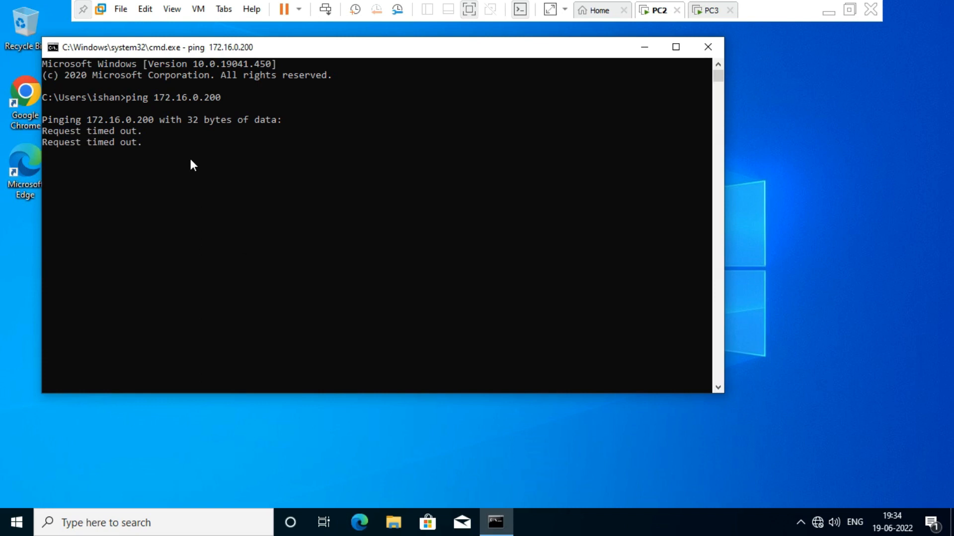
key("ctrl+c")
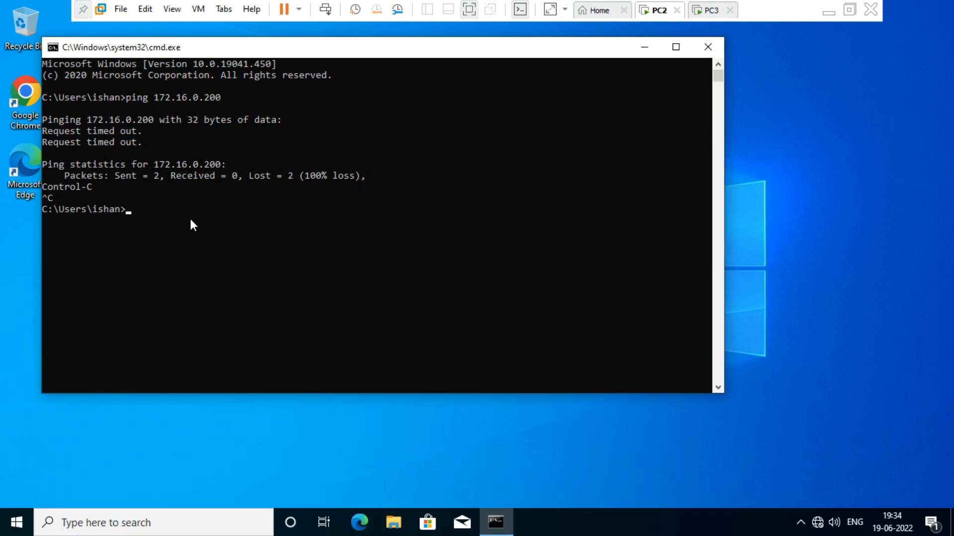
Run firewall.cpl on PC2, turn the firewall off for private and public networks, then switch to PC3
type("fir")
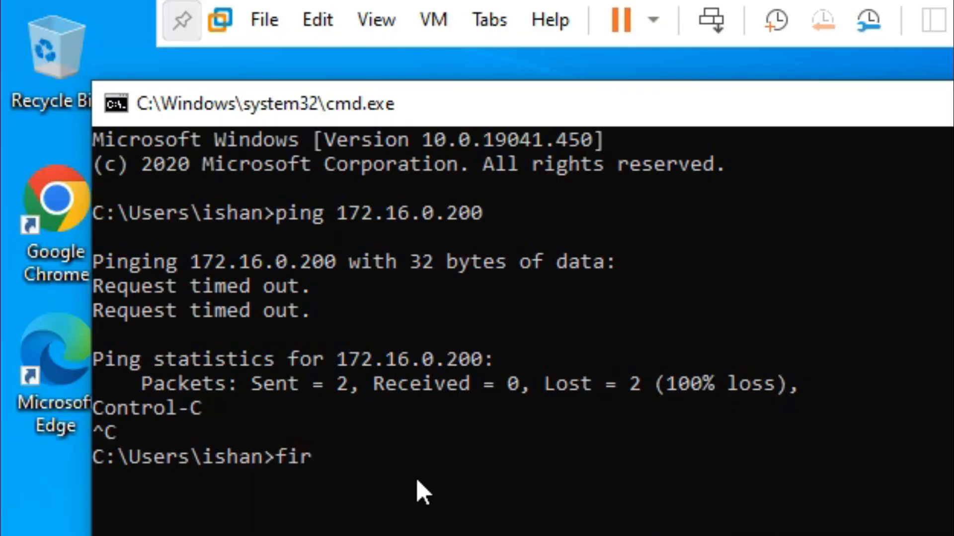
type("ewall.")
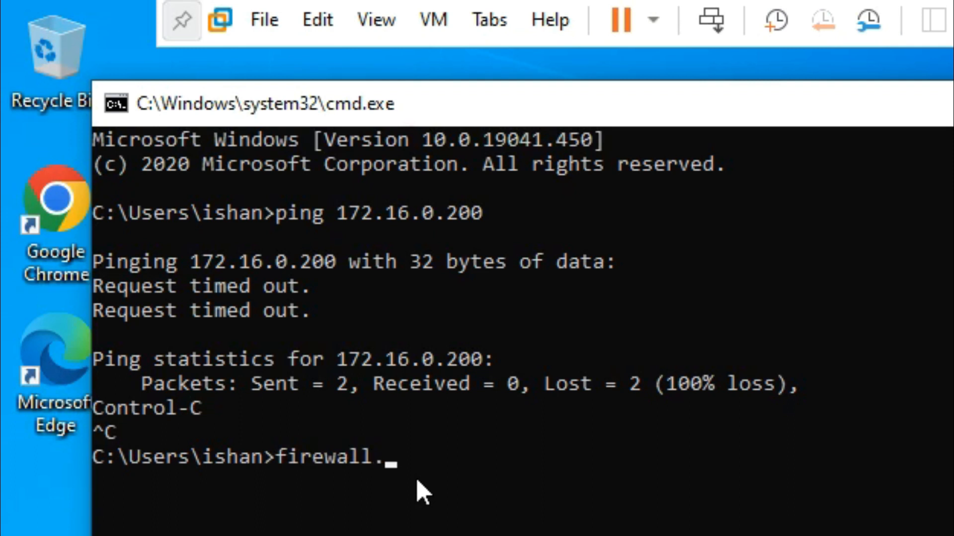
type("cpl")
key("Return")
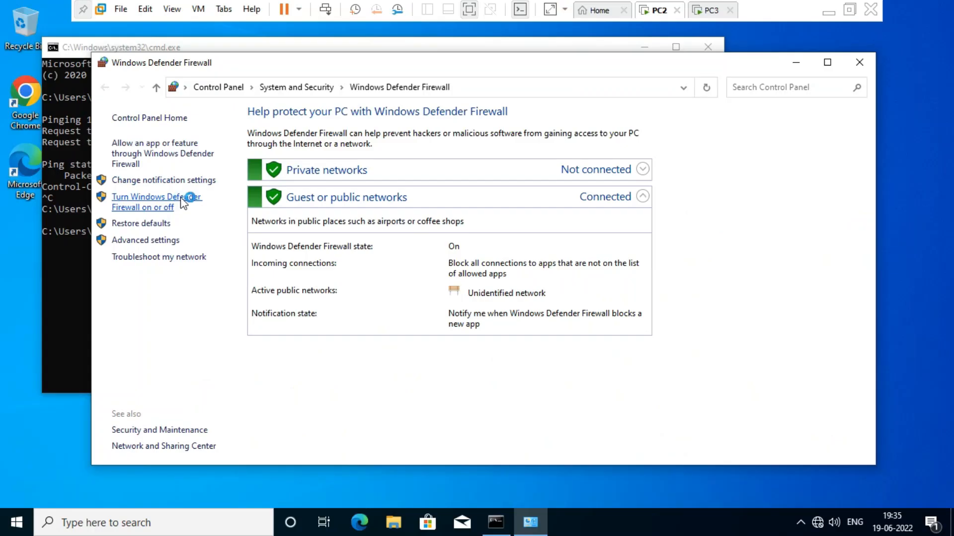
left_click(360, 406)
left_click(325, 219)
left_click(327, 305)
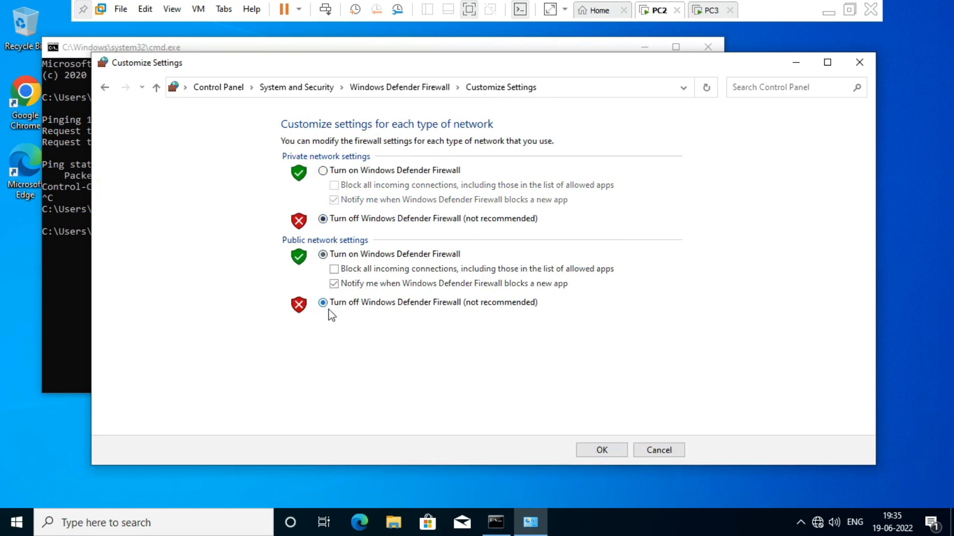
left_click(601, 451)
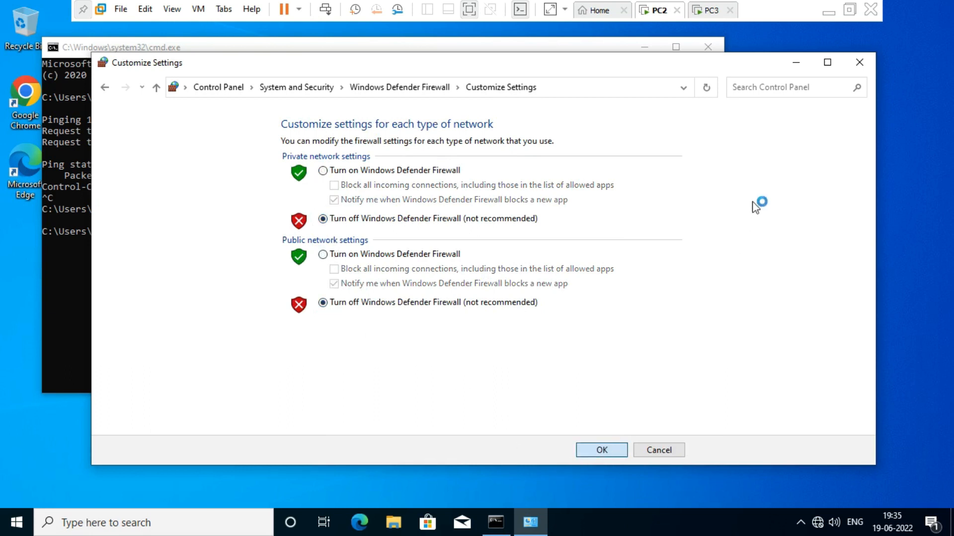
left_click(858, 58)
left_click(694, 15)
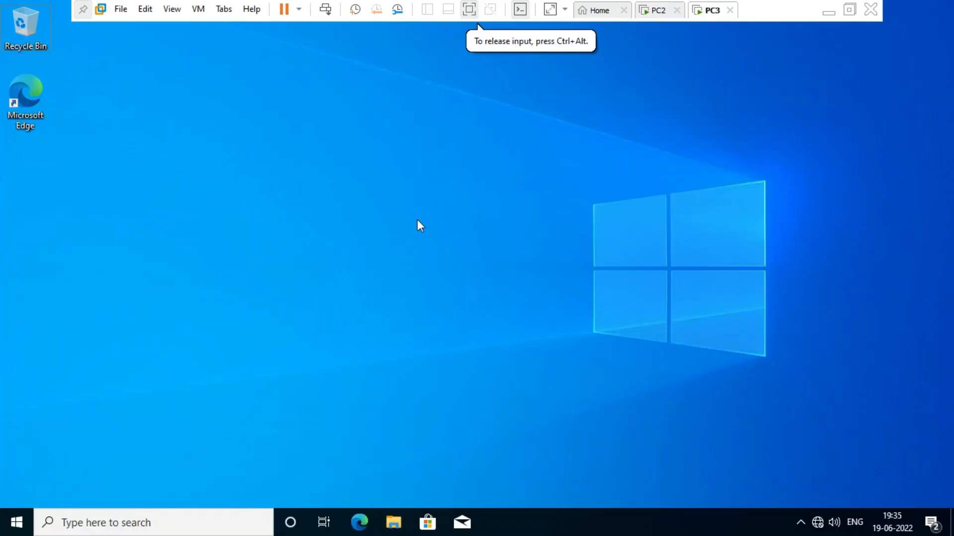
Open a command prompt on PC3 through the Run box with cmd
key("super+r")
type("cm")
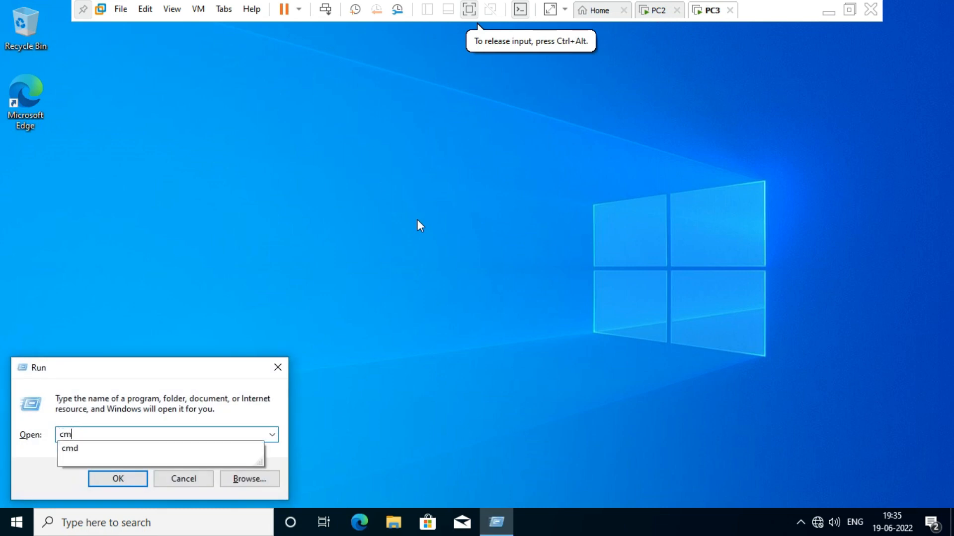
key("BackSpace")
key("BackSpace")
type("cmd")
key("Return")
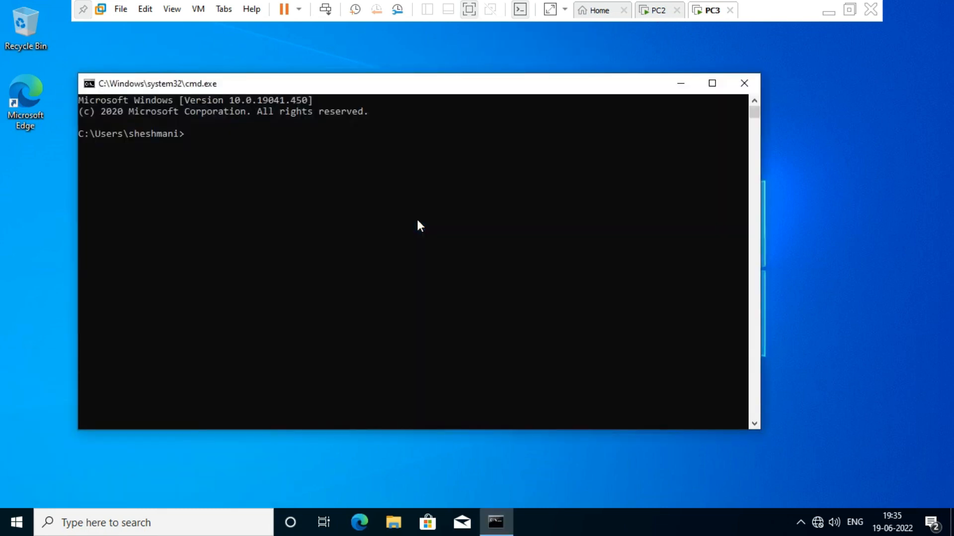
Run firewall.cpl and turn PC3's firewall off for private and public networks
type("firewall.c")
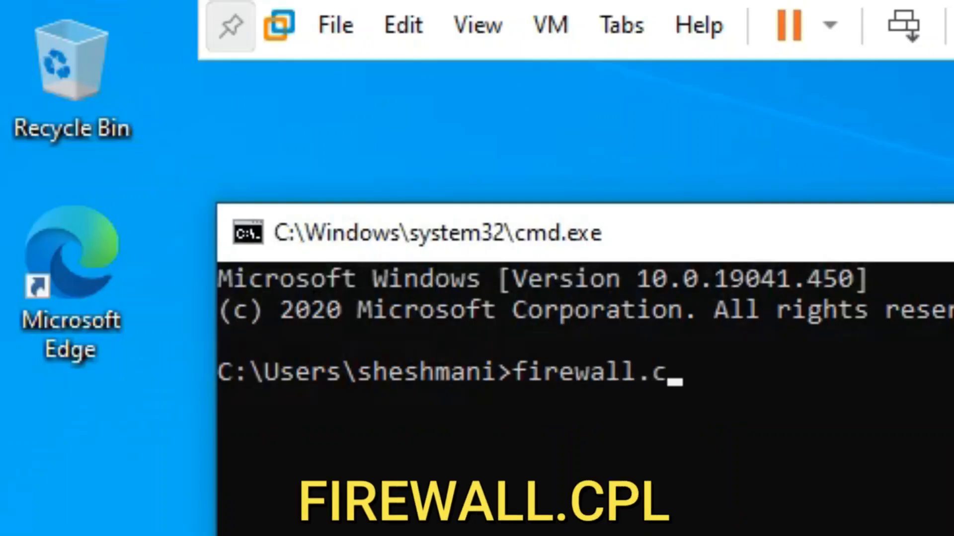
type("pl")
key("Return")
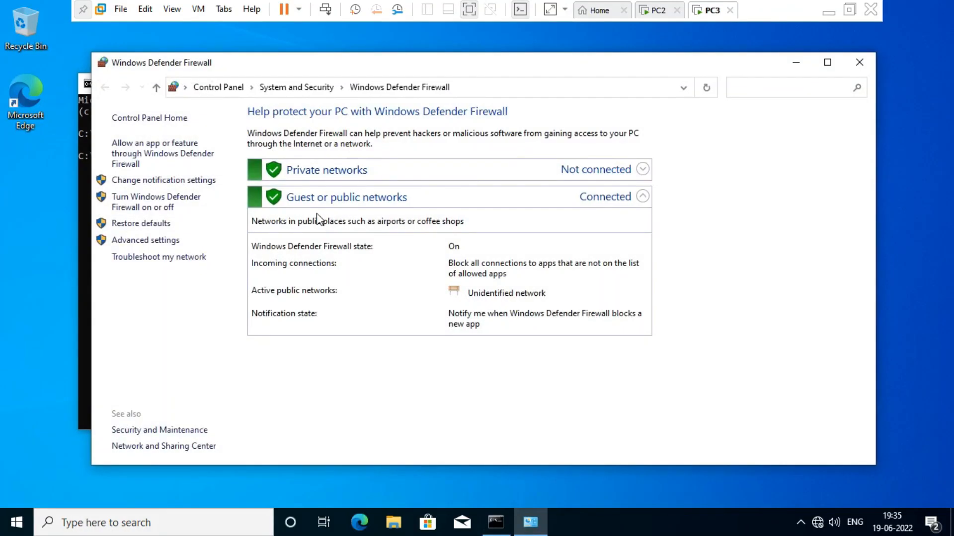
left_click(159, 206)
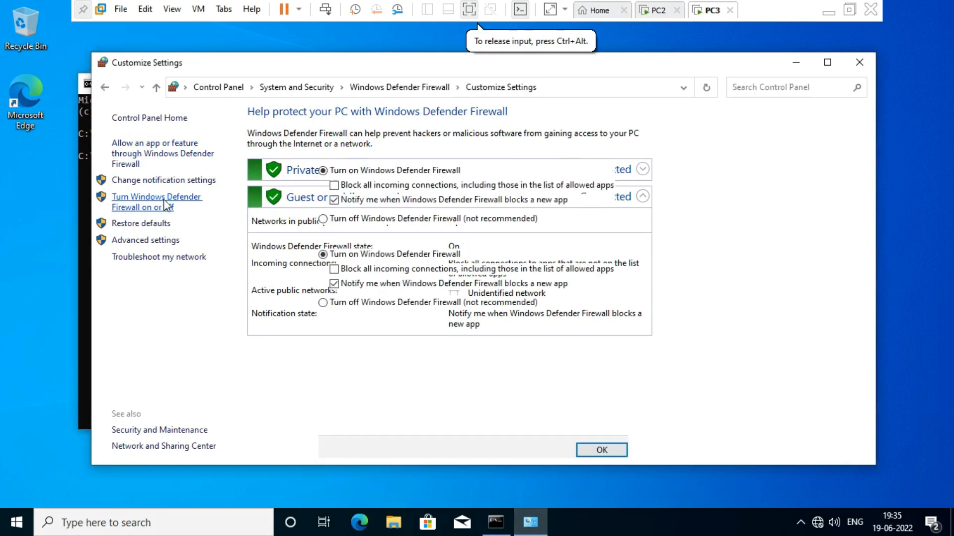
left_click(323, 219)
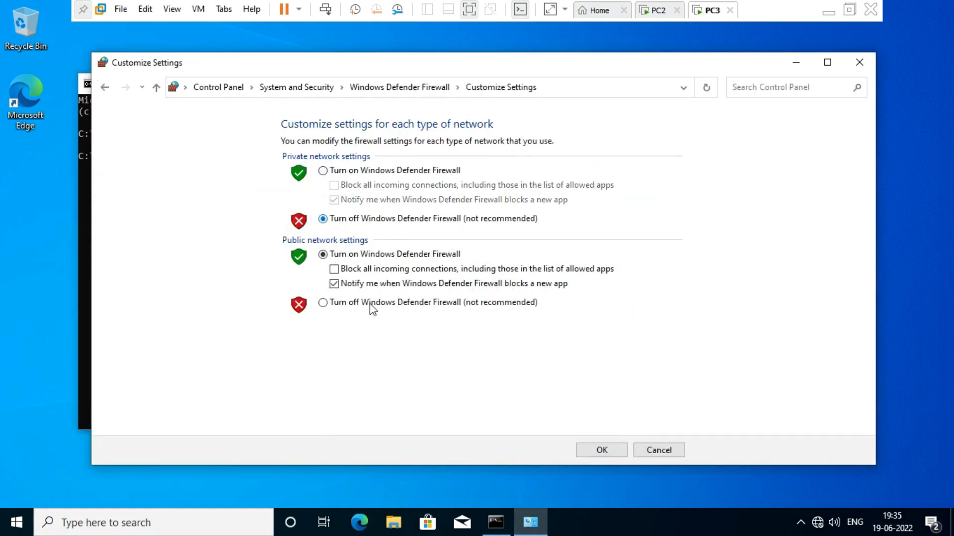
left_click(324, 303)
left_click(602, 450)
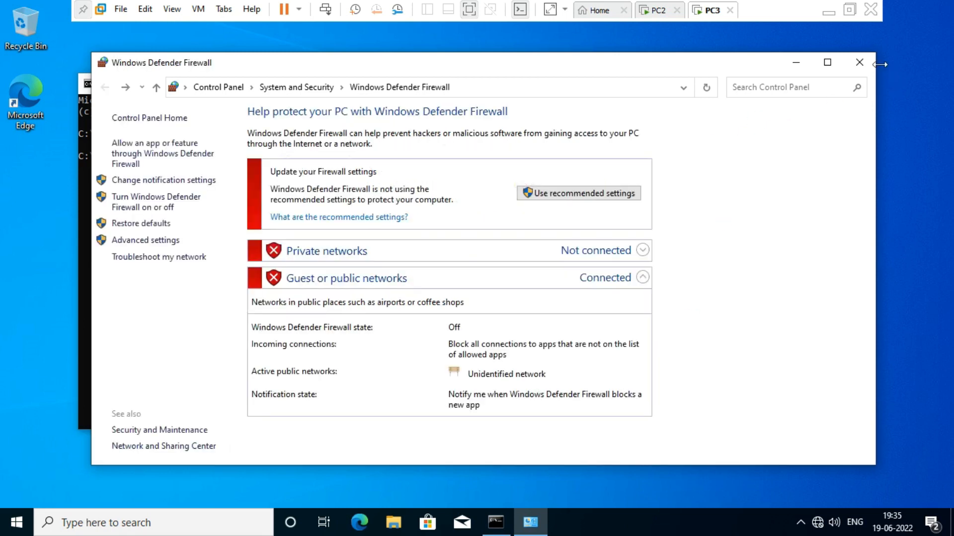
left_click(869, 65)
left_click(349, 133)
On PC3, ping 172.16.0.200 and close the command window after replies arrive
type("pi")
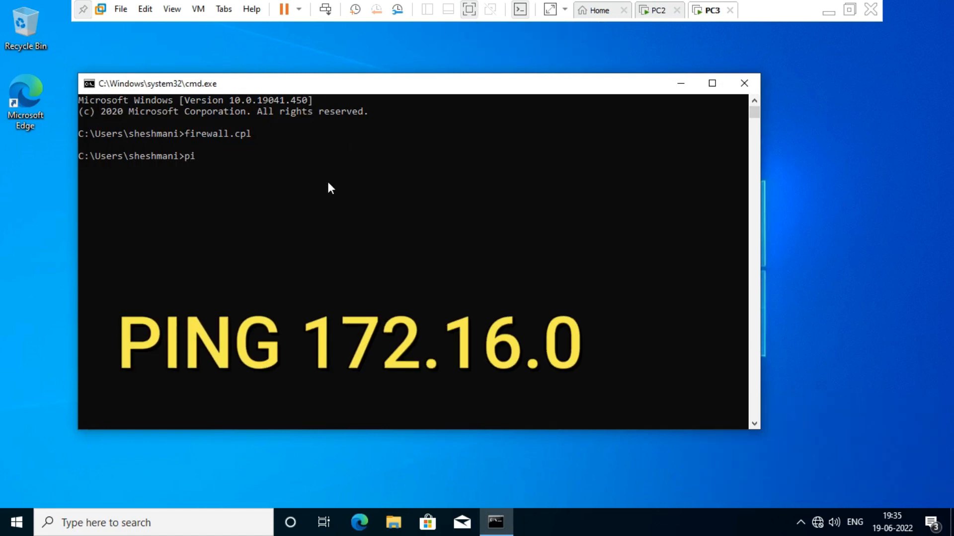
type("ng 17")
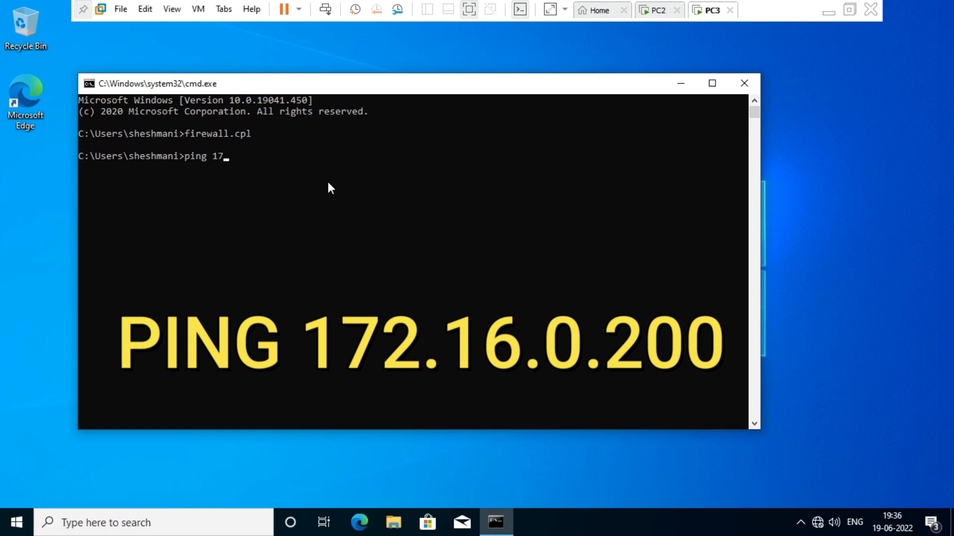
type("2.16.0.200")
key("Return")
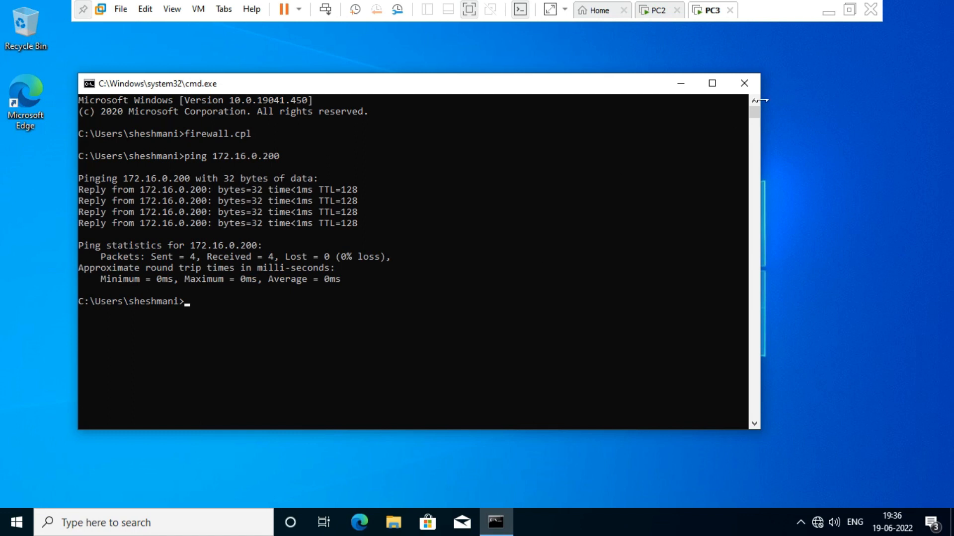
left_click(746, 89)
Reopen cmd on PC3, ping 172.16.0.100 successfully, then close the command window
left_click(659, 11)
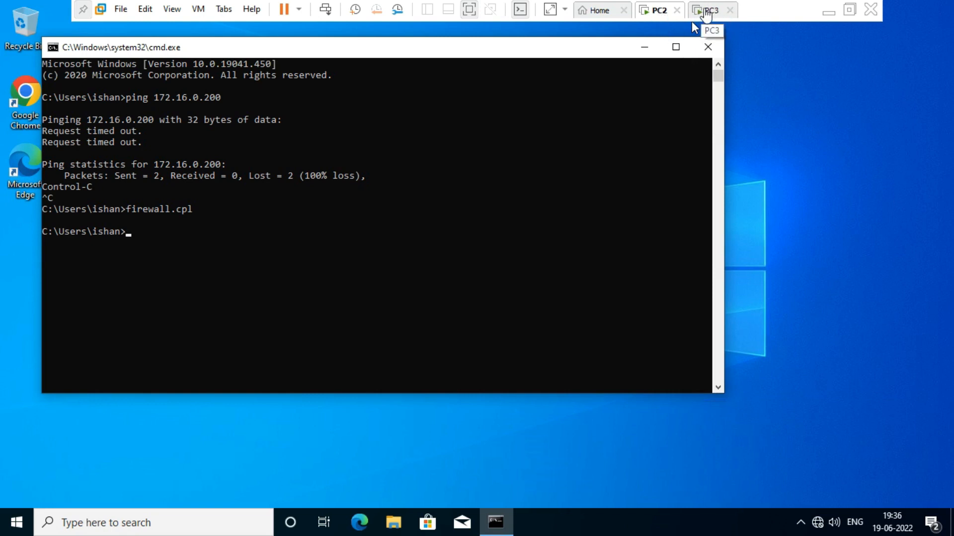
left_click(706, 10)
left_click(540, 186)
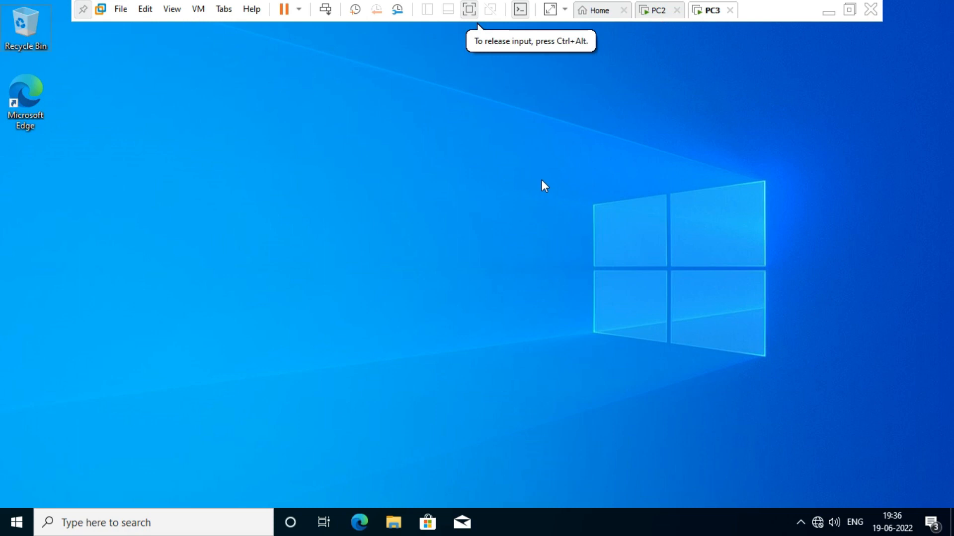
key("super+r")
type("cmd")
key("Return")
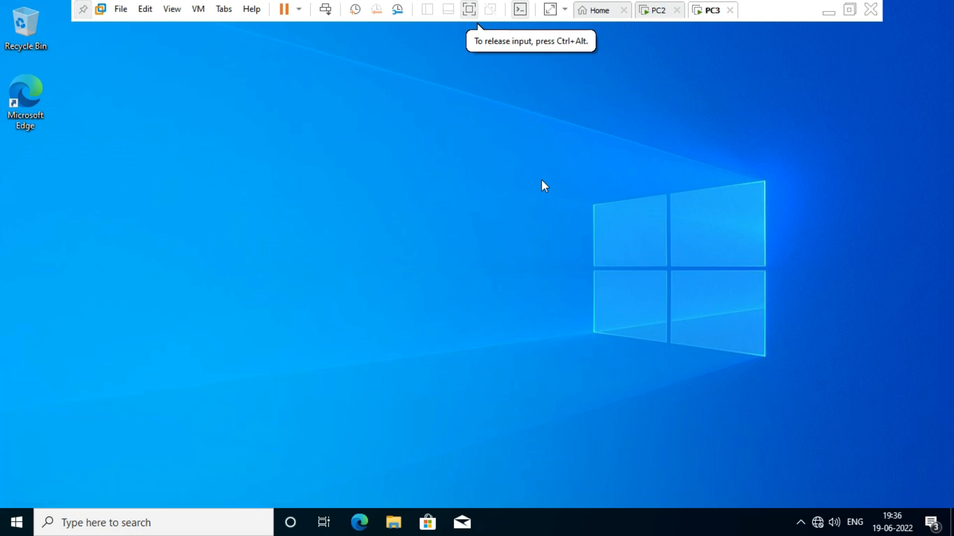
type("ping ")
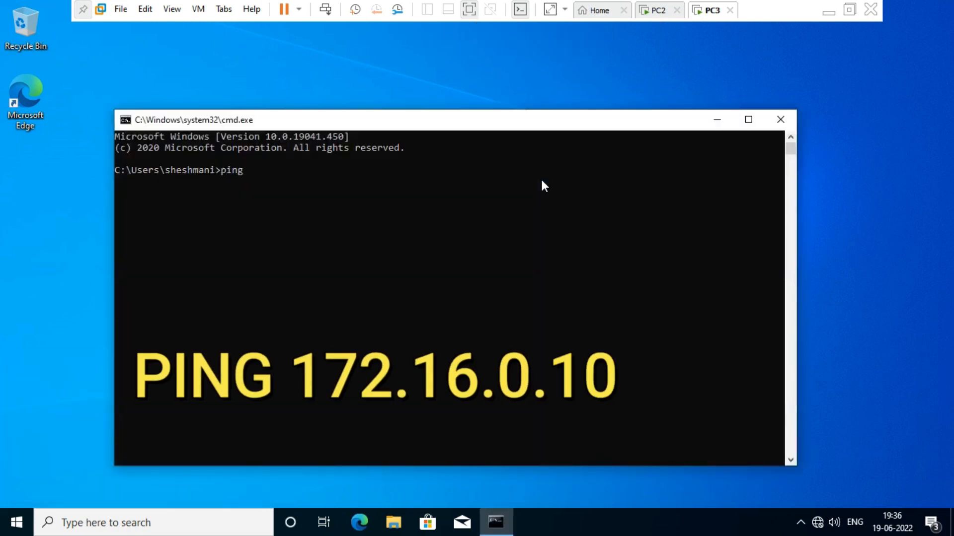
type("172")
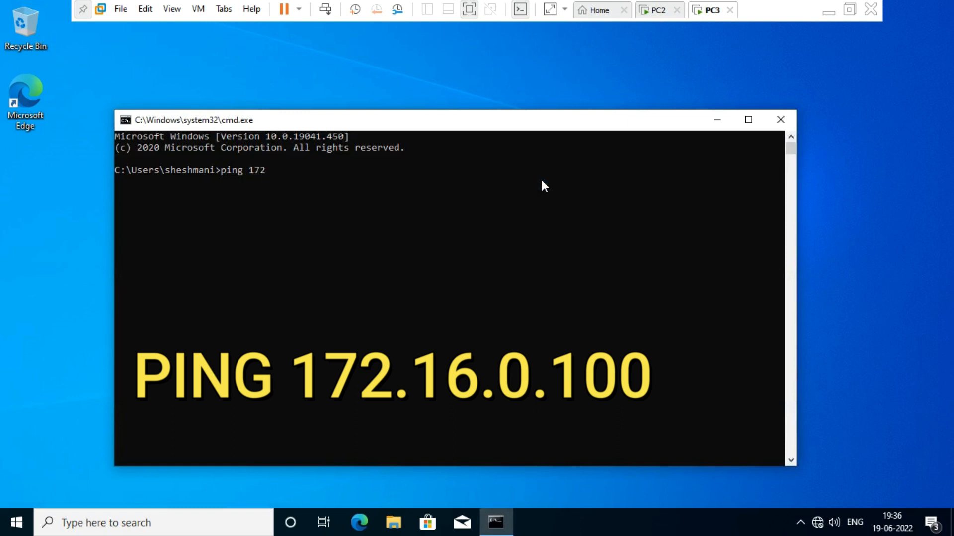
type(".16.0.100")
key("Return")
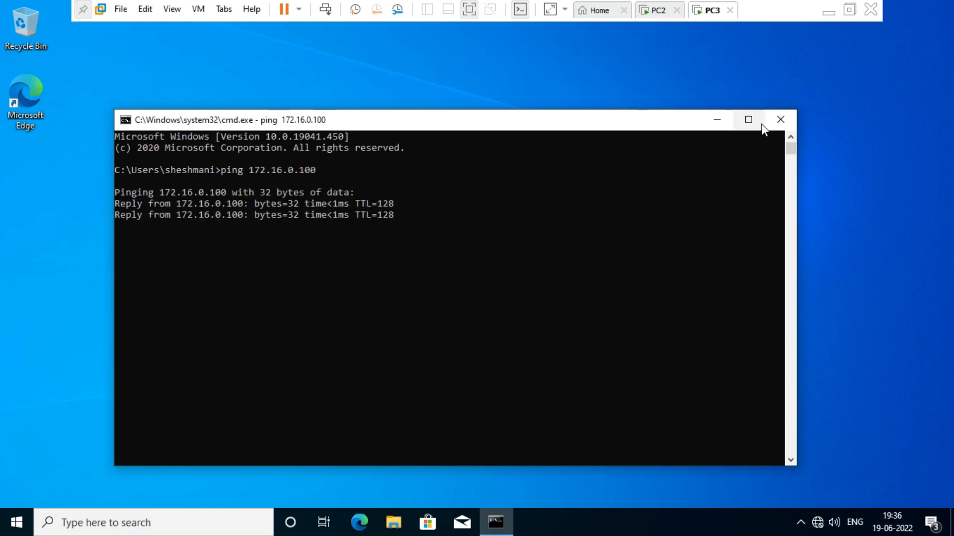
left_click(780, 119)
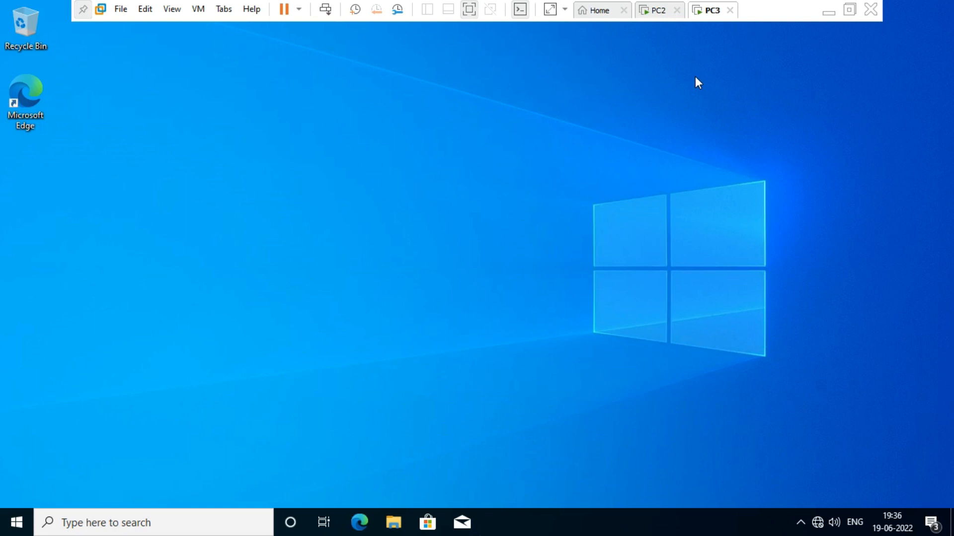
Switch to PC2 and close its command window
left_click(656, 30)
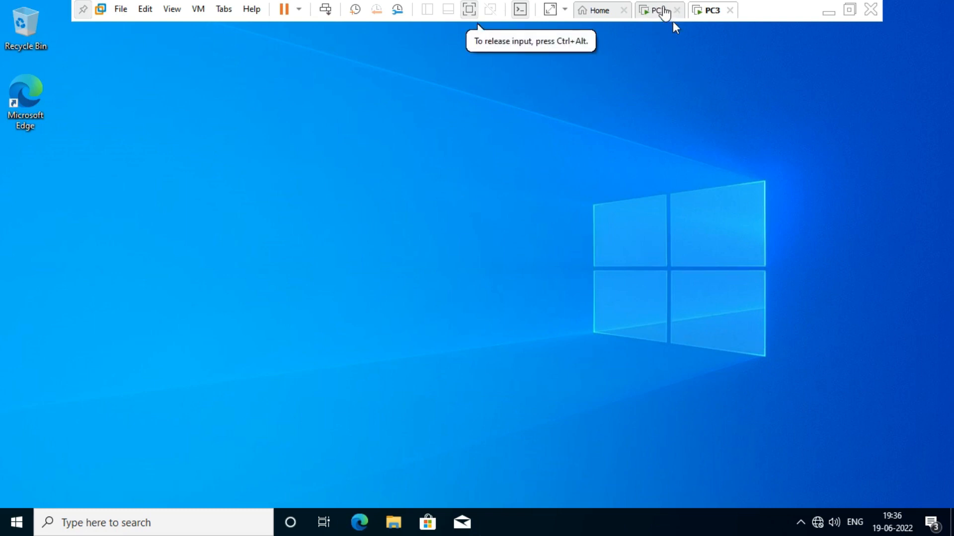
left_click(658, 10)
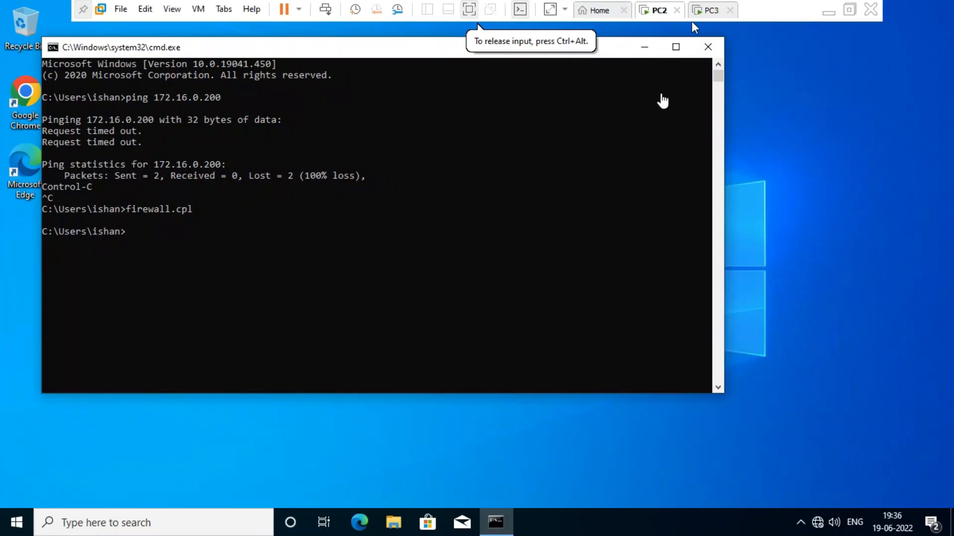
left_click(707, 46)
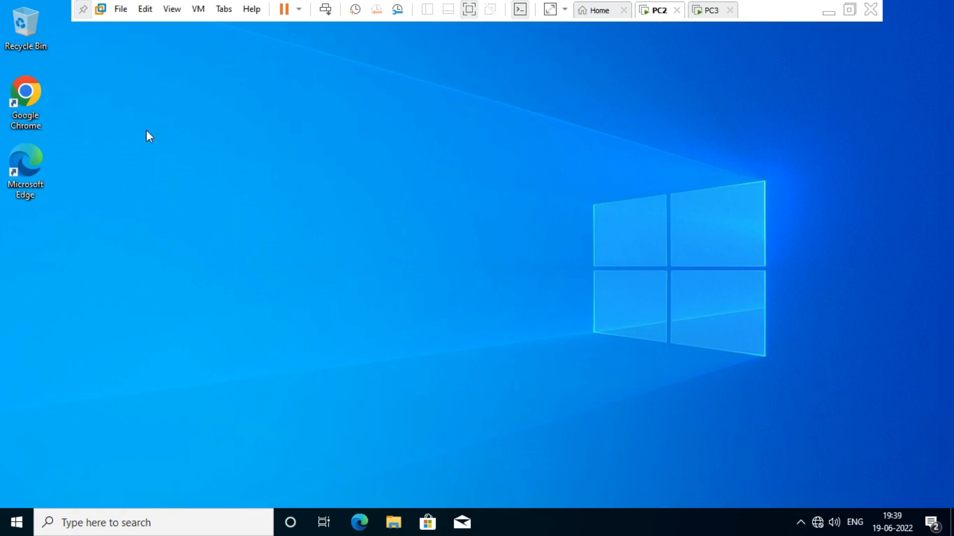
Create a new desktop folder named ishandata and open it
right_click(90, 141)
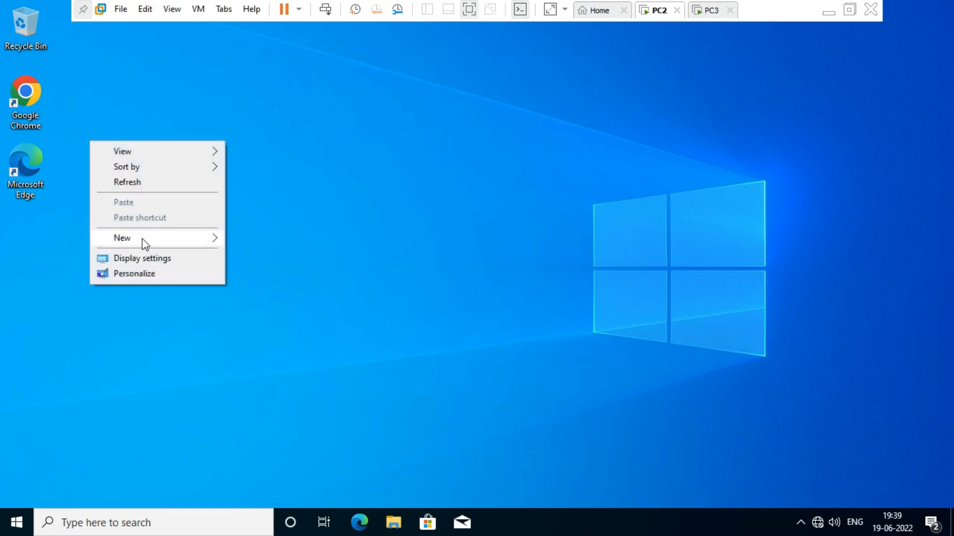
mouse_move(144, 244)
left_click(258, 240)
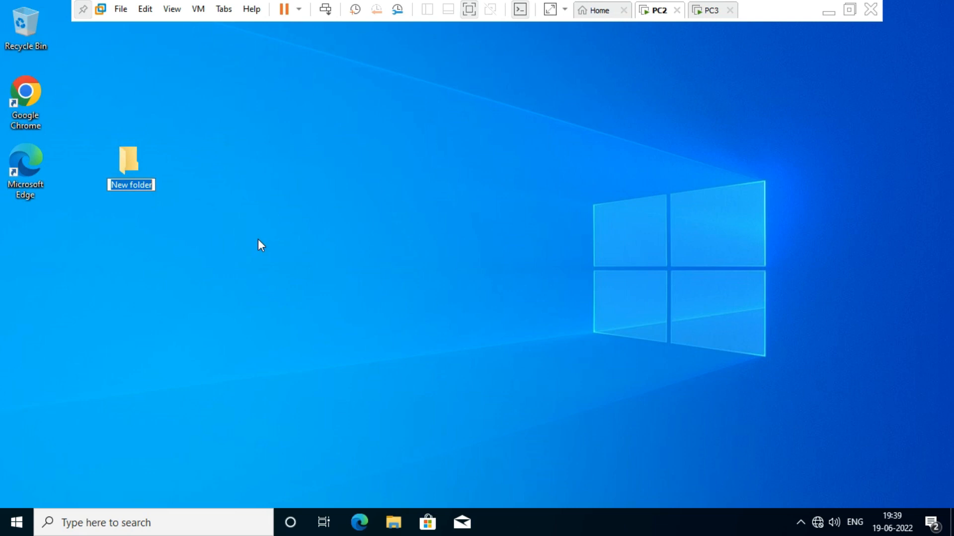
type("ish")
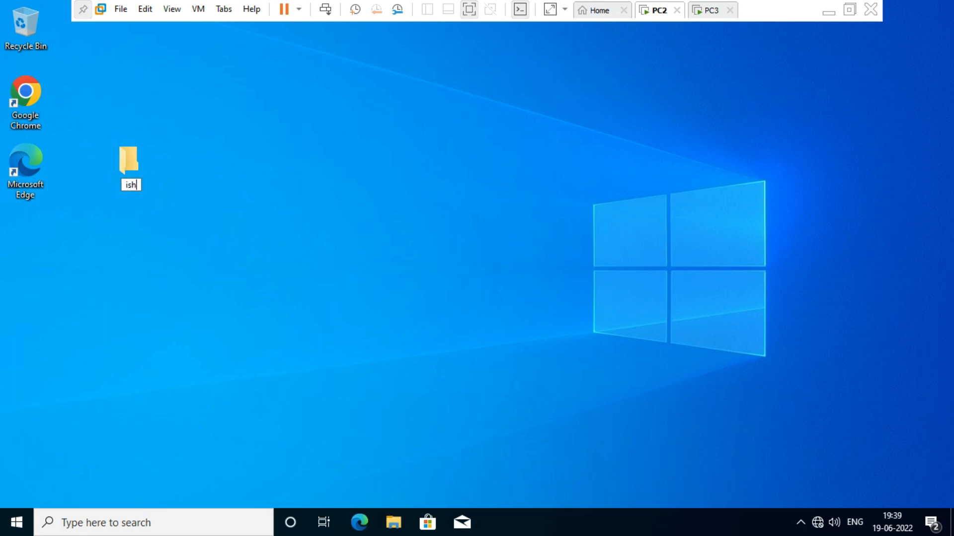
type("andata")
key("Return")
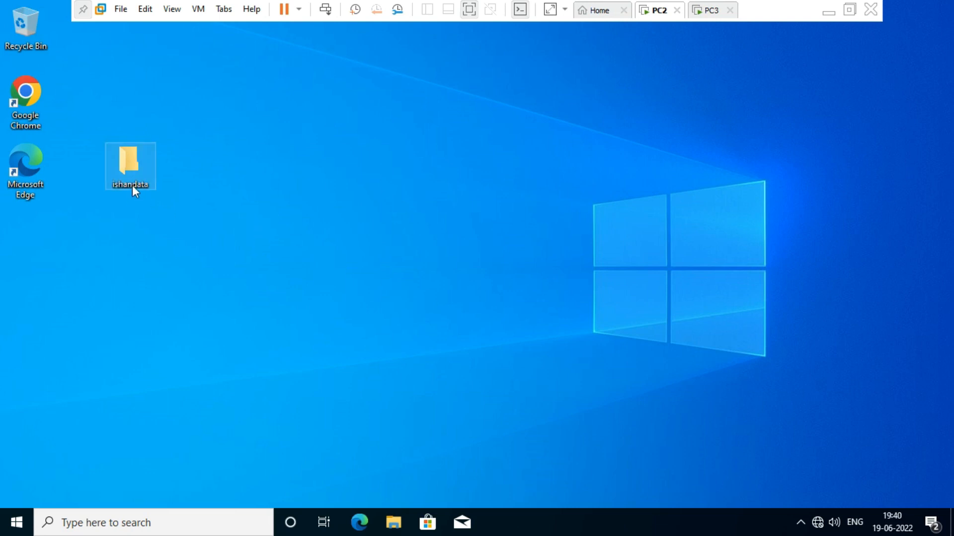
double_click(141, 166)
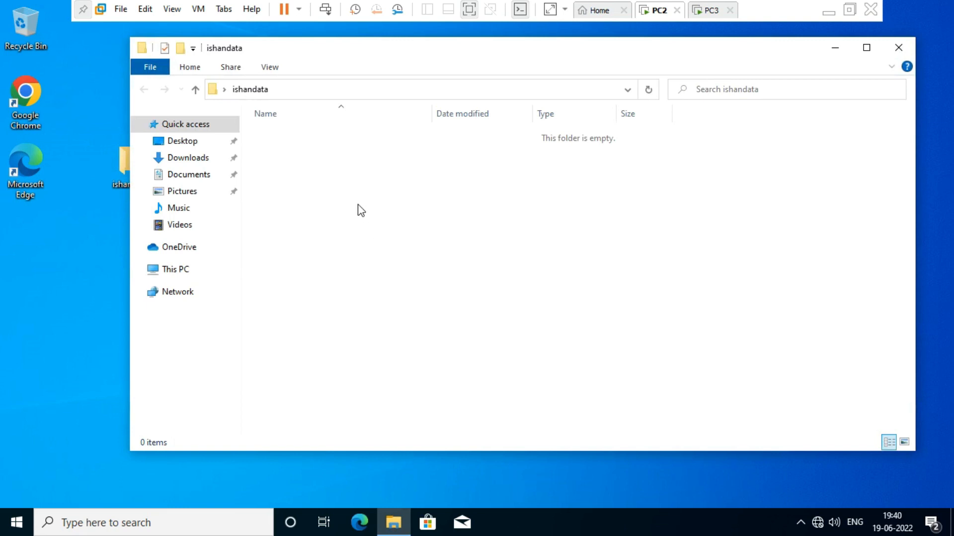
Create a new Rich Text Document named test inside ishandata
right_click(335, 203)
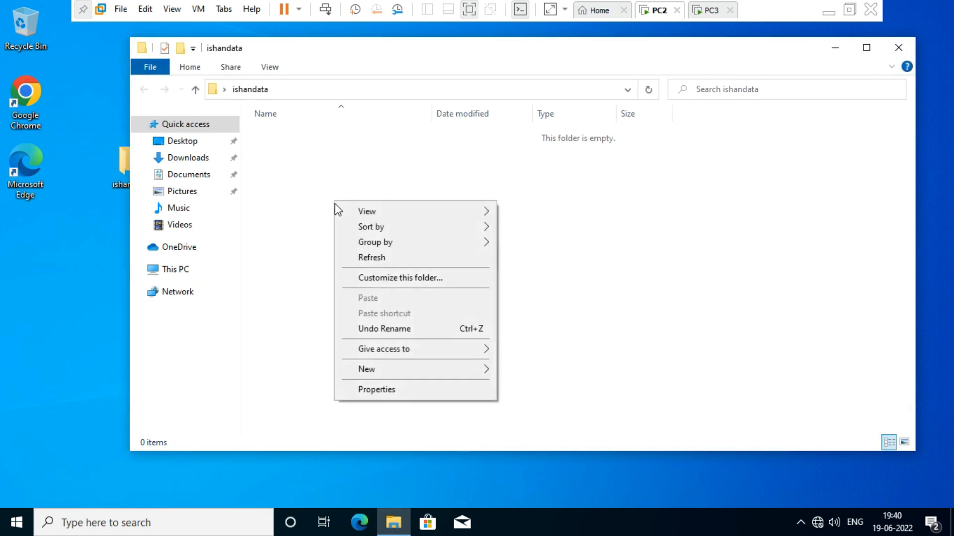
mouse_move(453, 374)
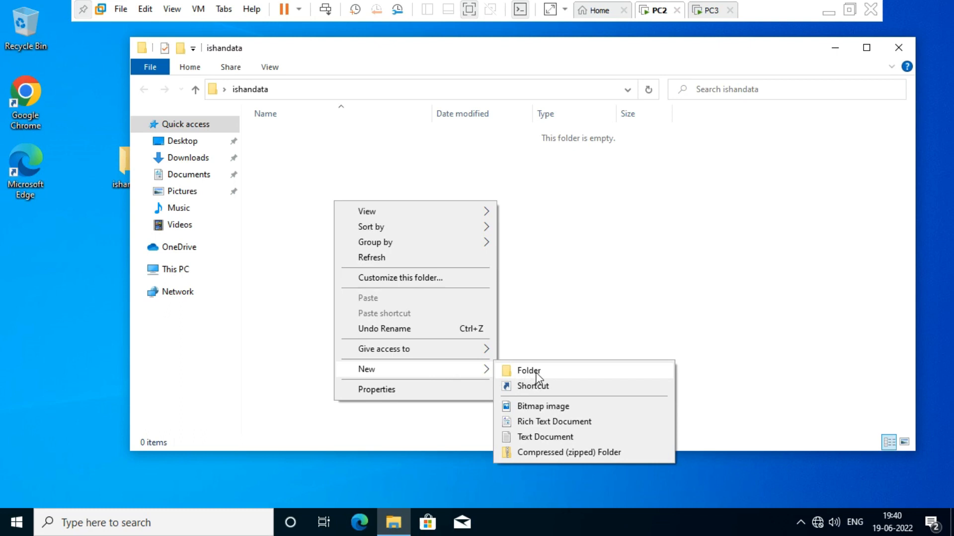
left_click(554, 421)
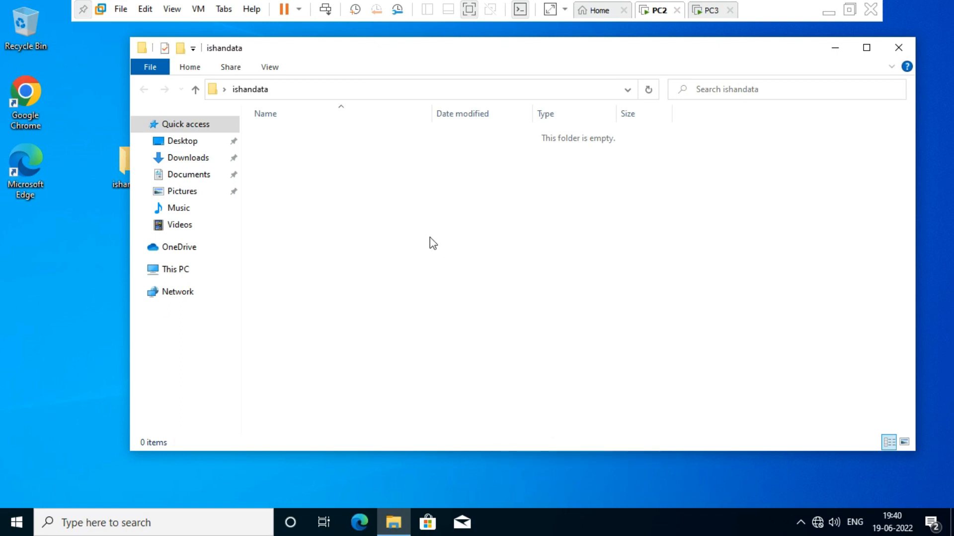
type("test")
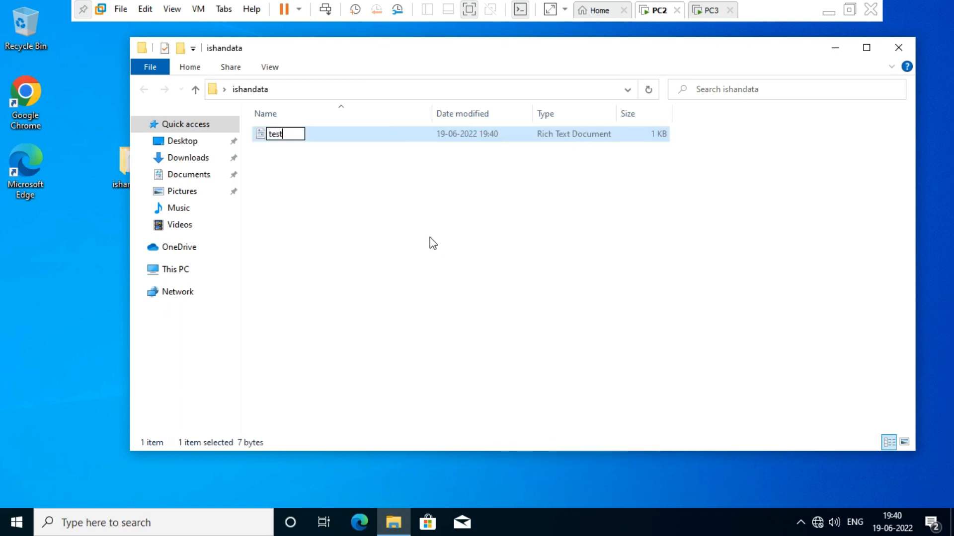
key("Return")
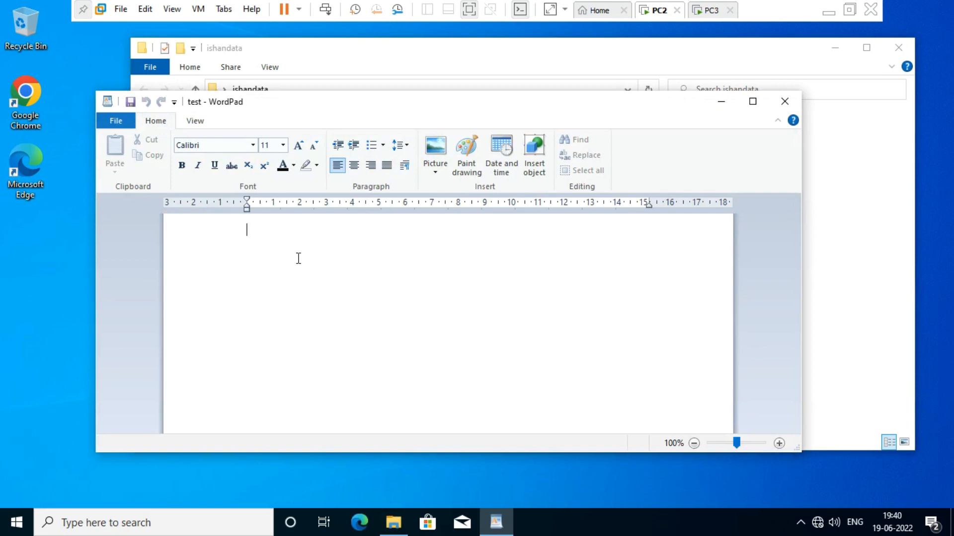
Type 'this is justtest' into test, save it, and close WordPad and the folder
type("this is ")
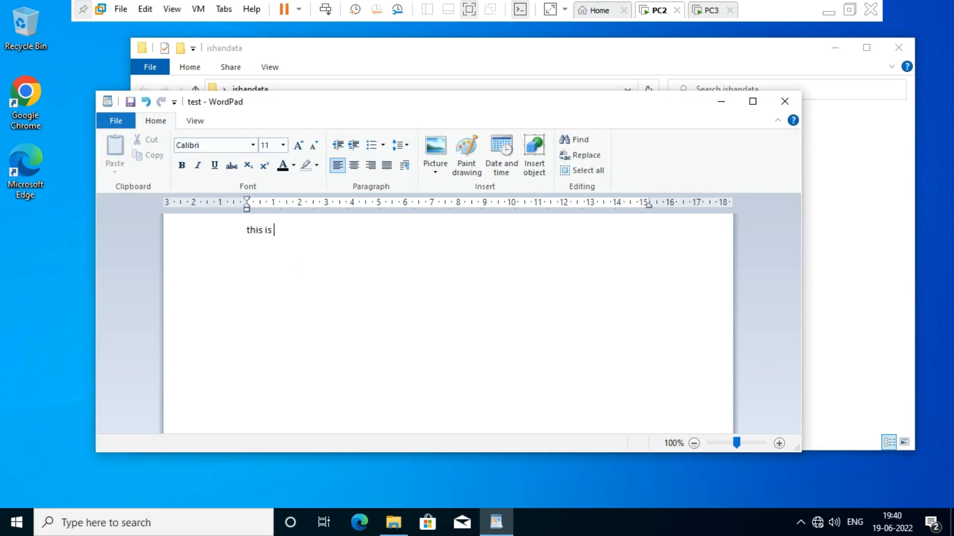
type("justtest")
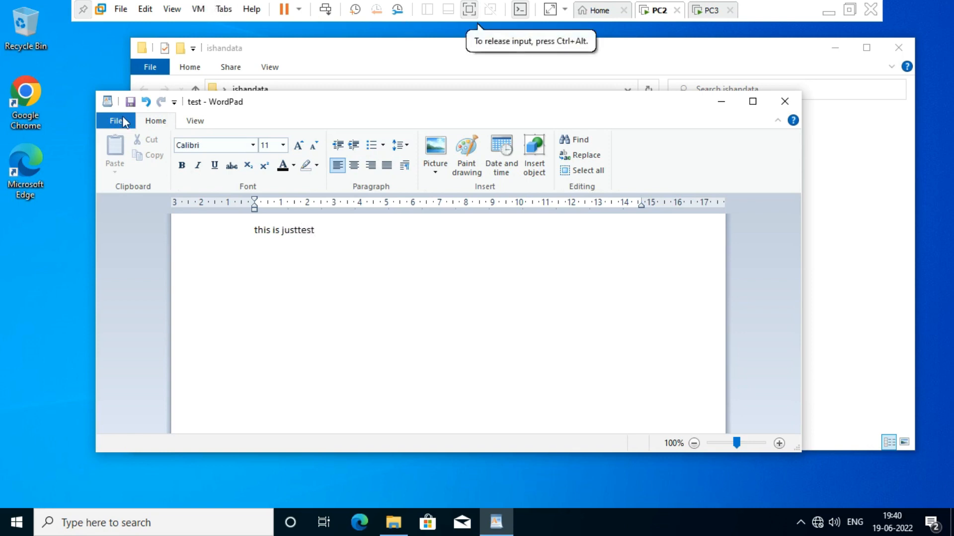
left_click(117, 120)
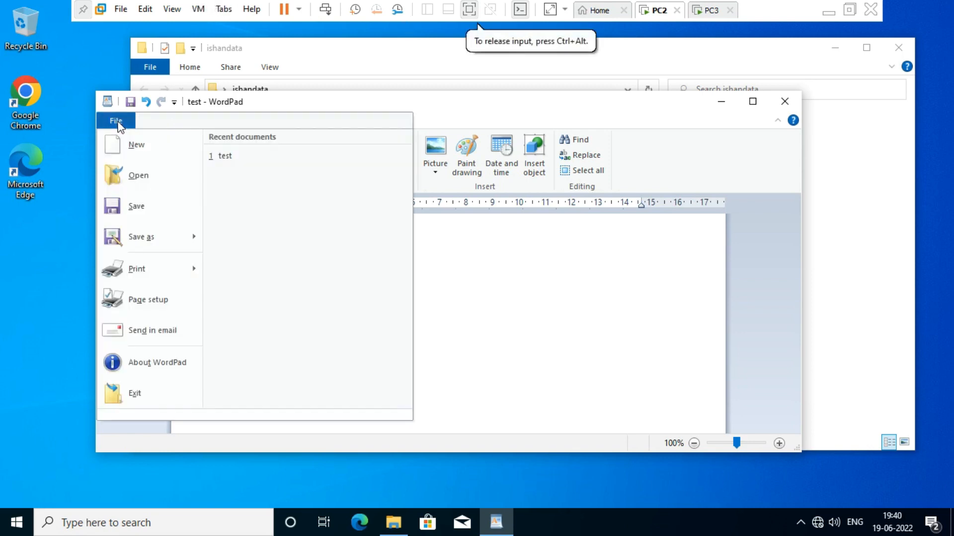
left_click(148, 214)
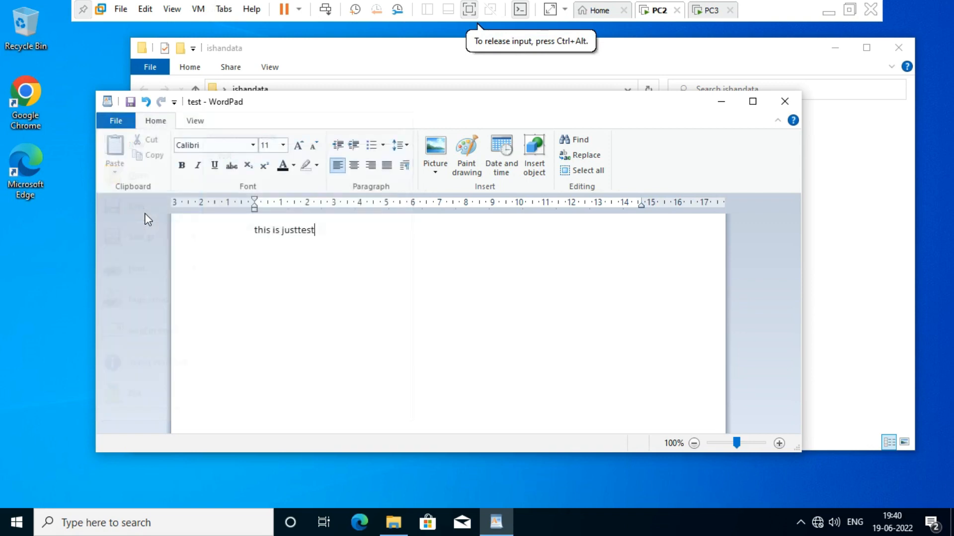
left_click(785, 102)
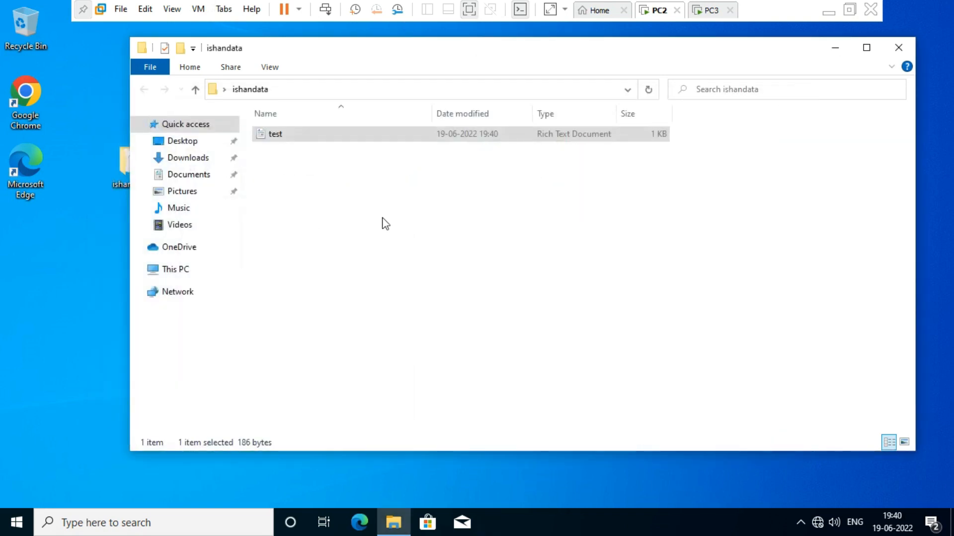
left_click(898, 47)
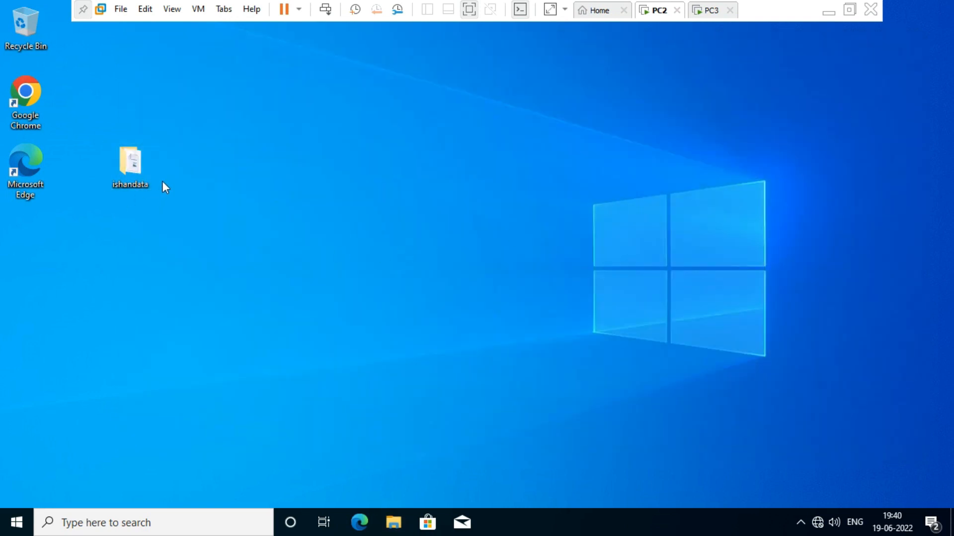
Open the ishandata folder's Properties and look over its Sharing tab
right_click(134, 166)
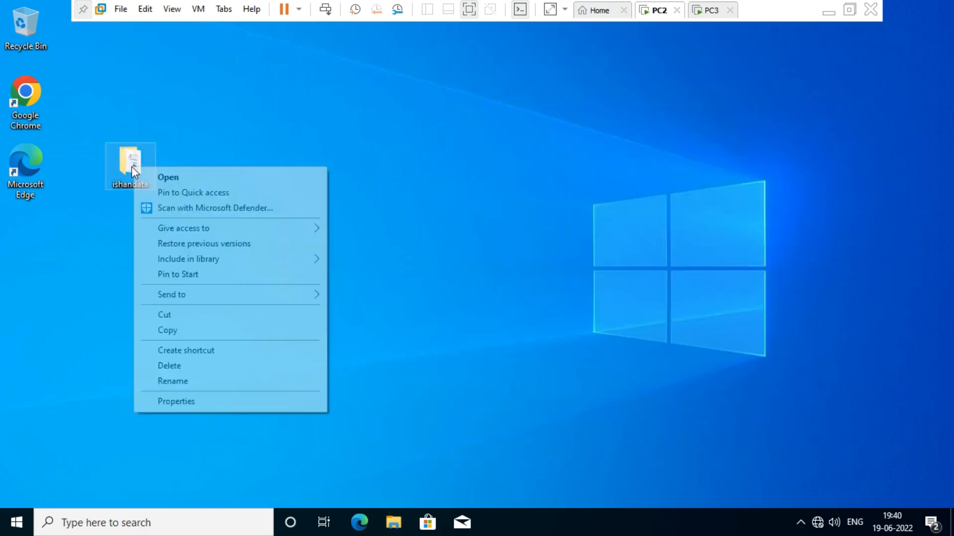
left_click(210, 402)
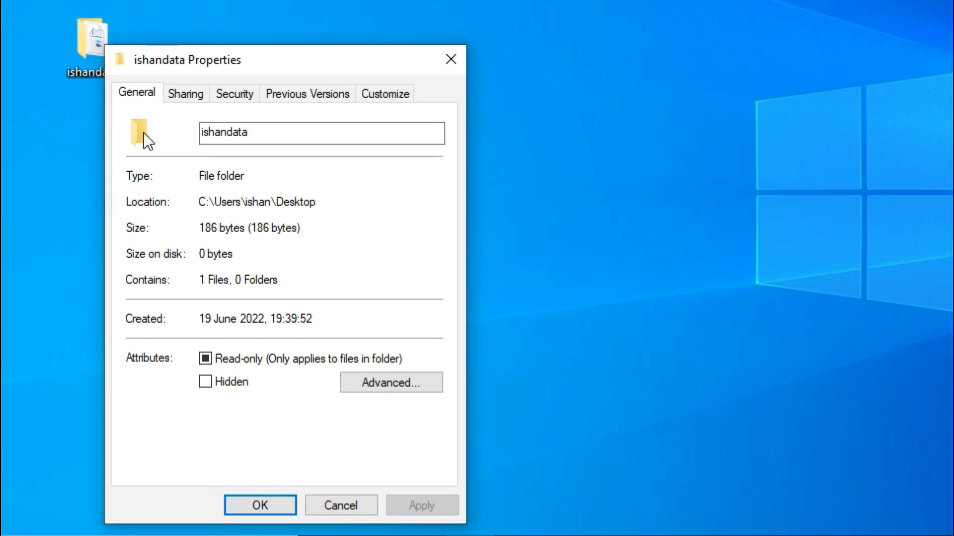
left_click(187, 90)
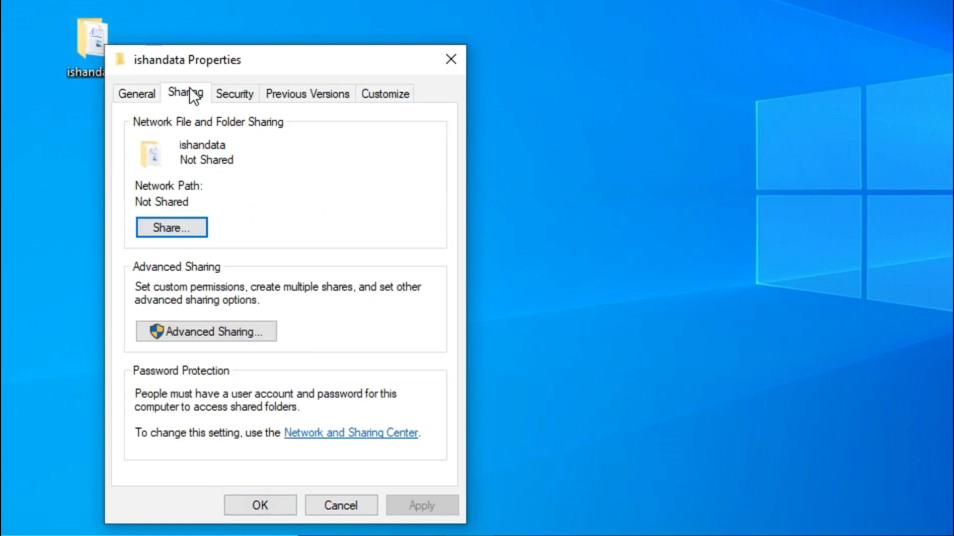
left_click(187, 228)
left_click(144, 96)
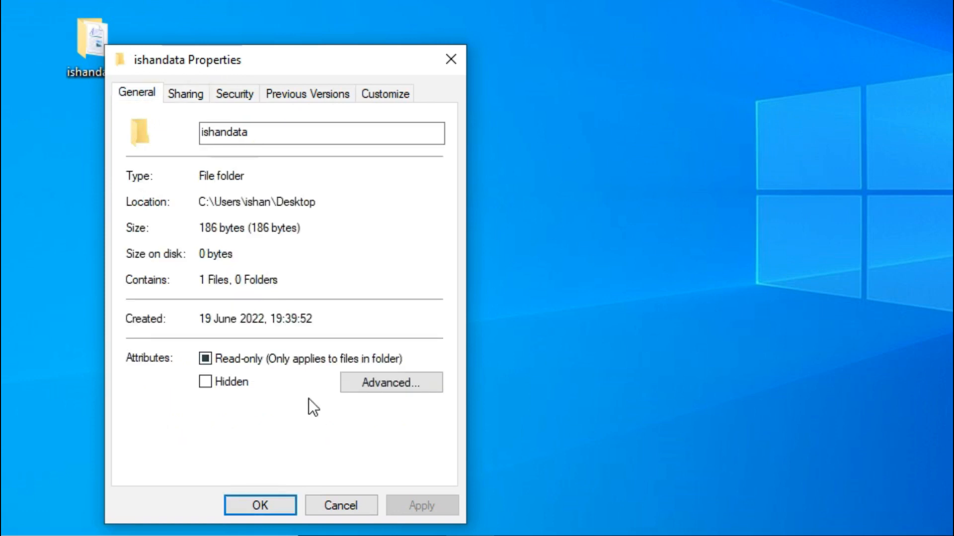
Enable Compress contents for ishandata, its subfolders and files, then close Properties
left_click(391, 388)
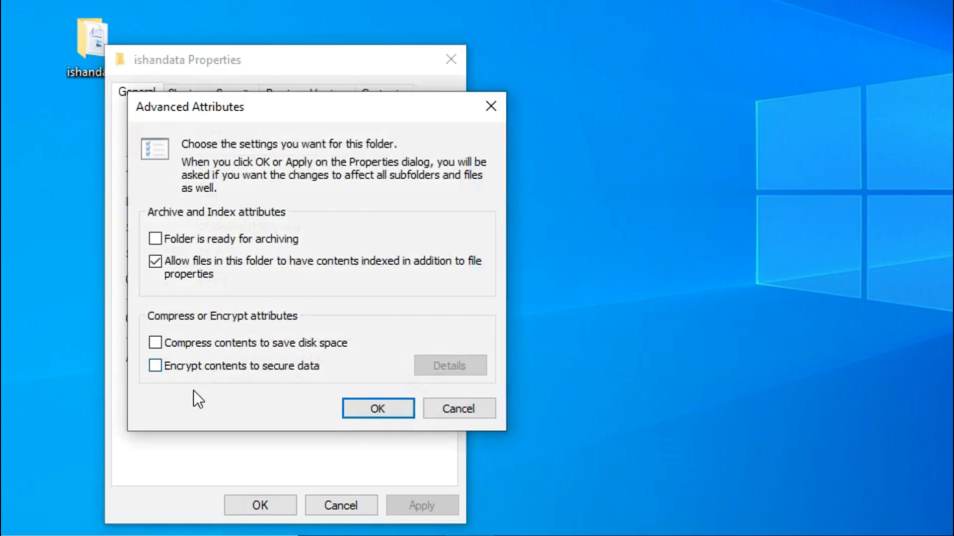
left_click(155, 366)
left_click(374, 412)
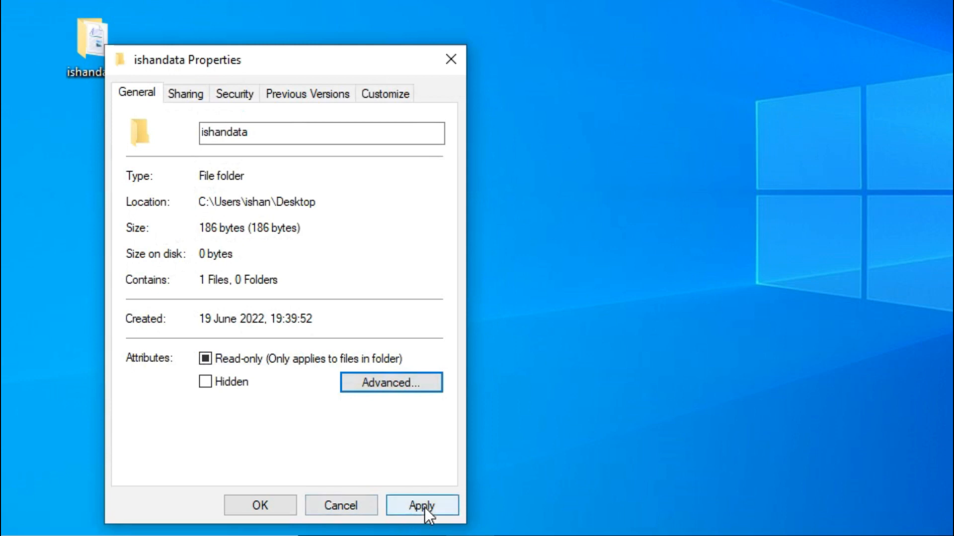
left_click(424, 507)
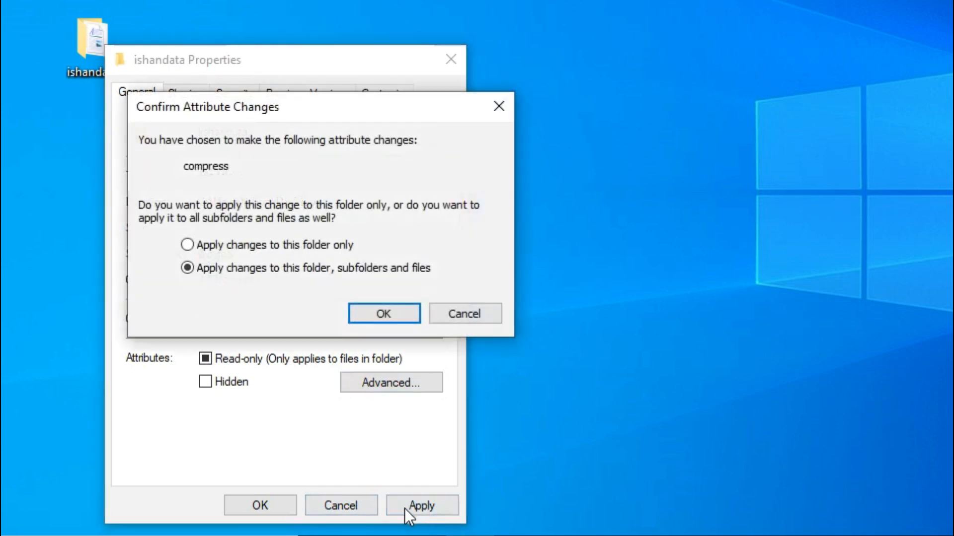
left_click(387, 319)
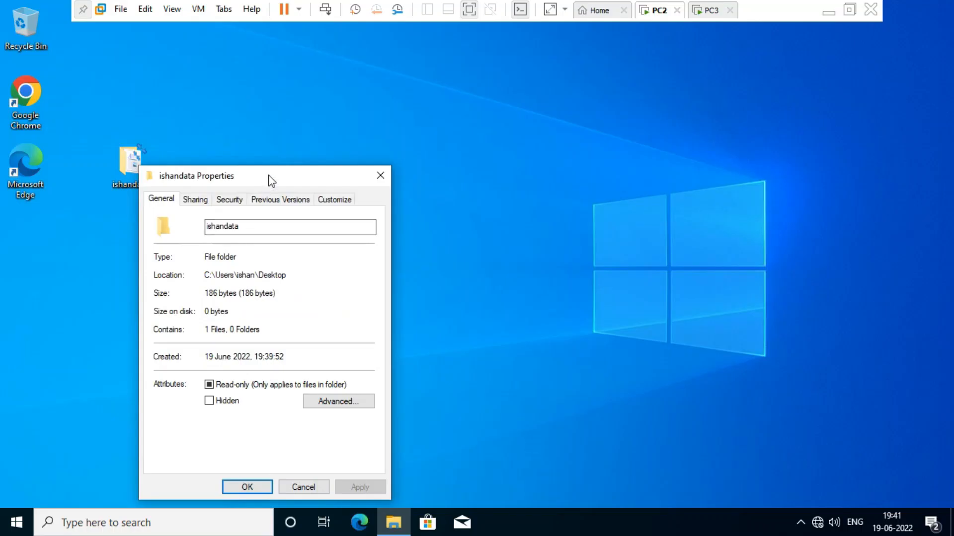
left_click_drag(271, 180, 376, 175)
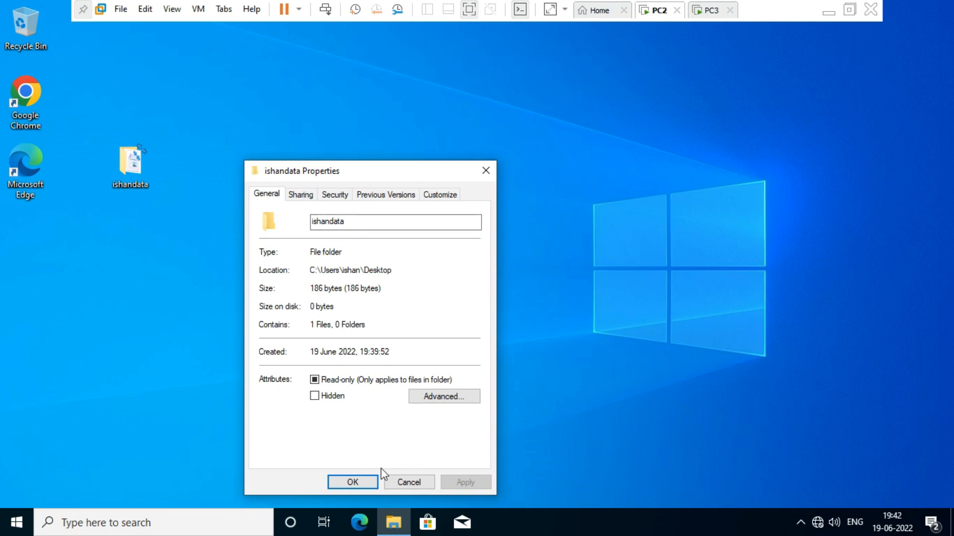
left_click(350, 482)
left_click_drag(142, 169, 130, 205)
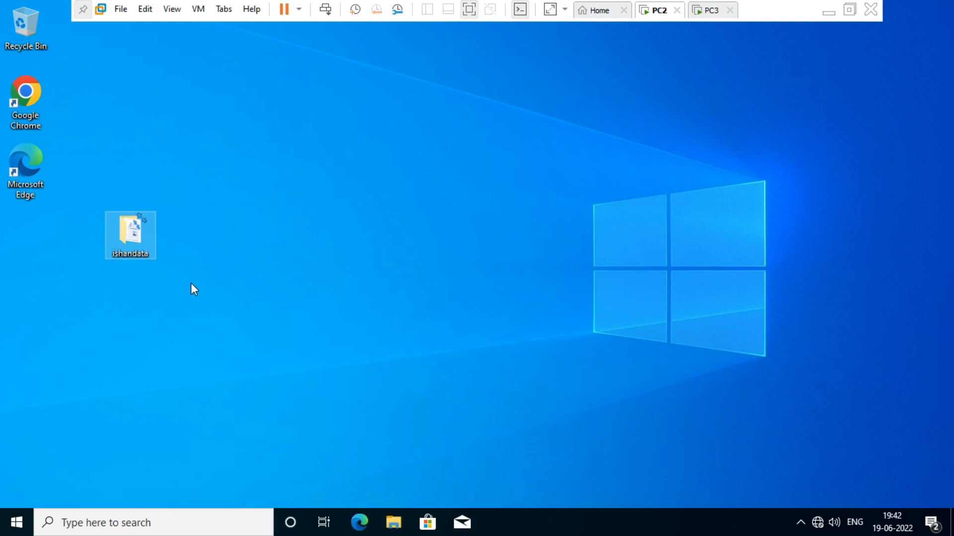
In ishandata's Advanced Sharing, tick Share this folder
right_click(133, 230)
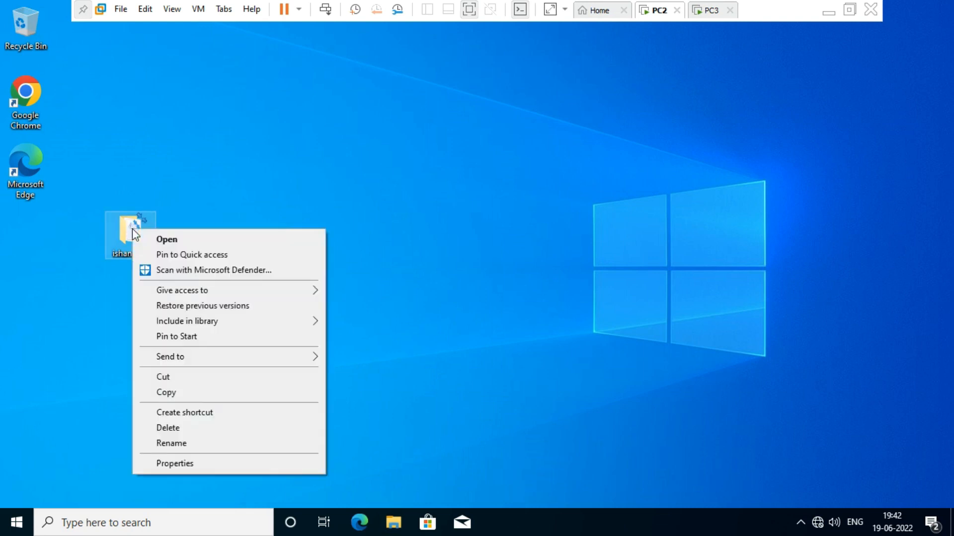
left_click(197, 464)
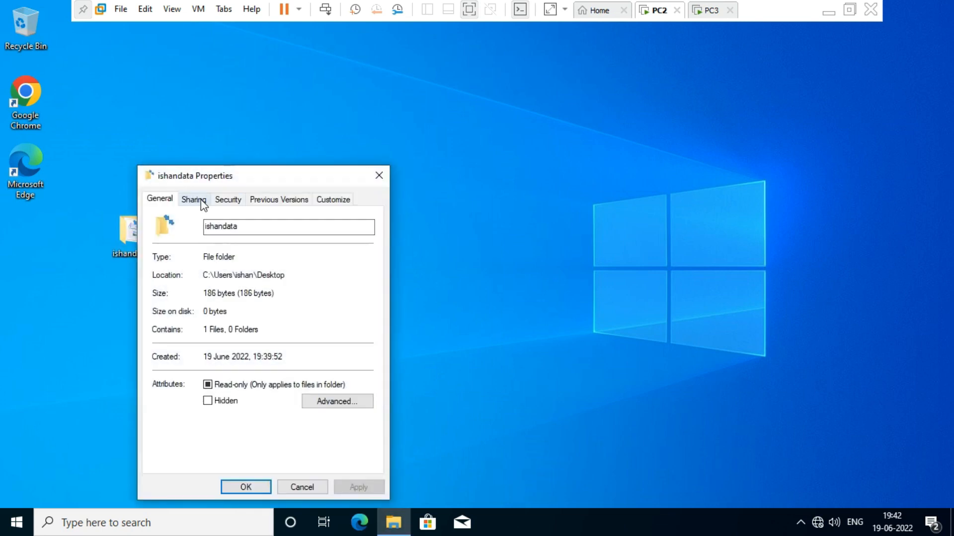
left_click(199, 201)
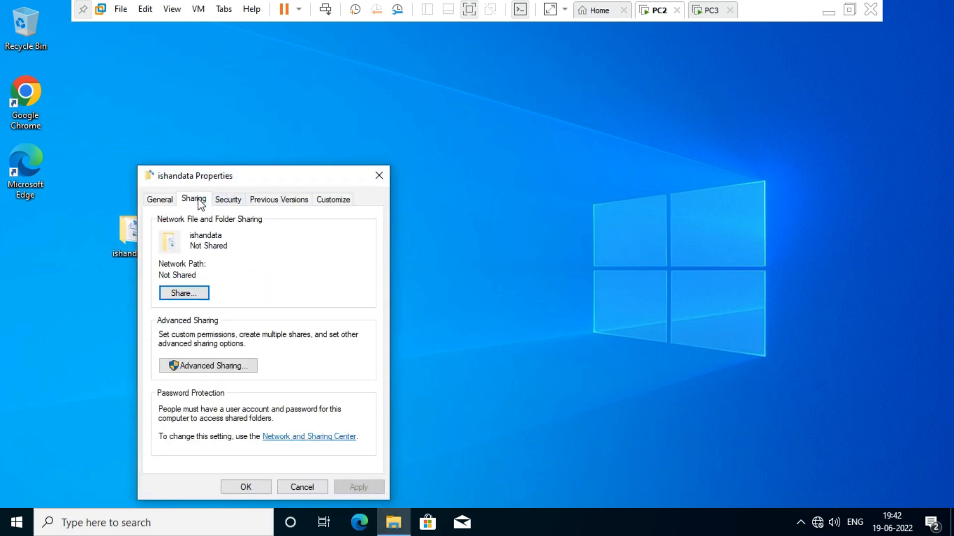
left_click(232, 364)
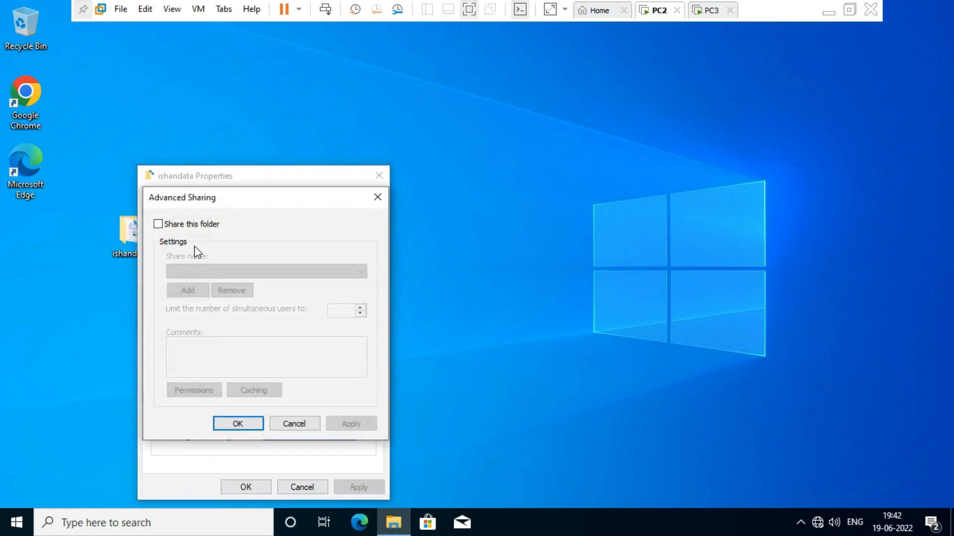
left_click(183, 224)
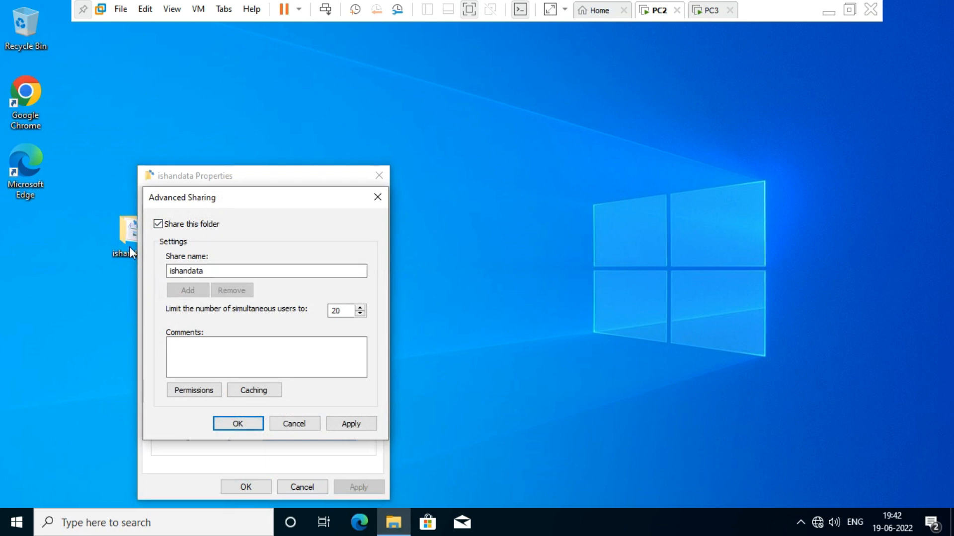
Limit Everyone to Read permission on the ishandata share, apply, and close Properties
left_click(196, 394)
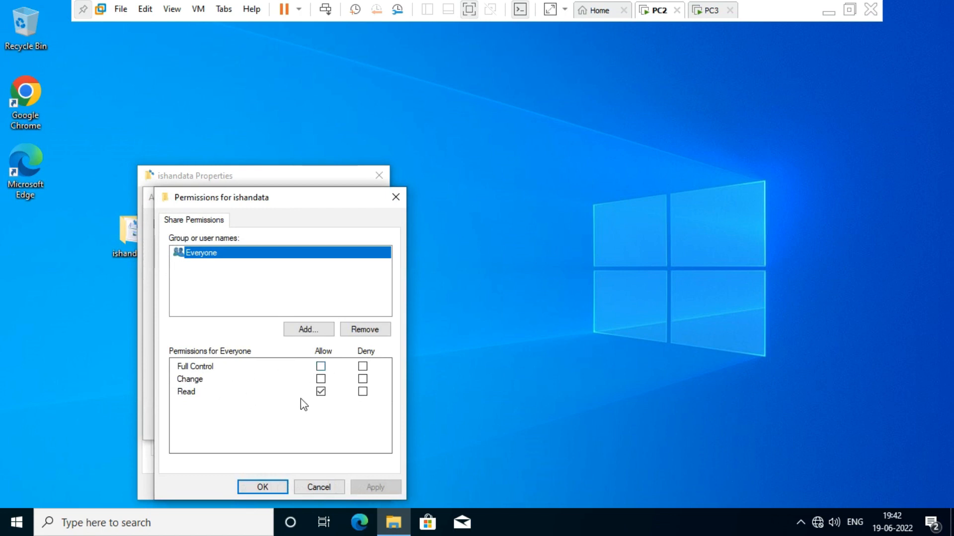
left_click(320, 366)
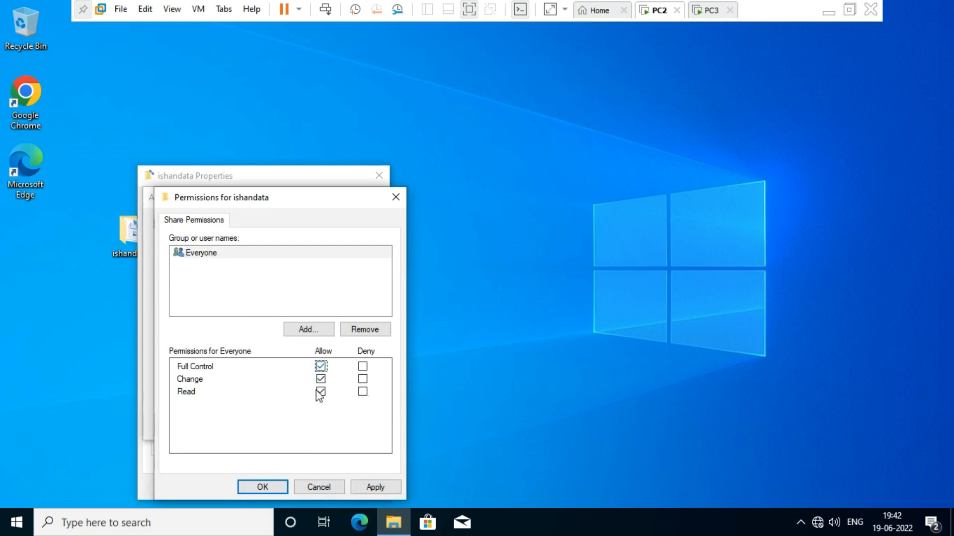
left_click(320, 366)
left_click(322, 380)
left_click(371, 488)
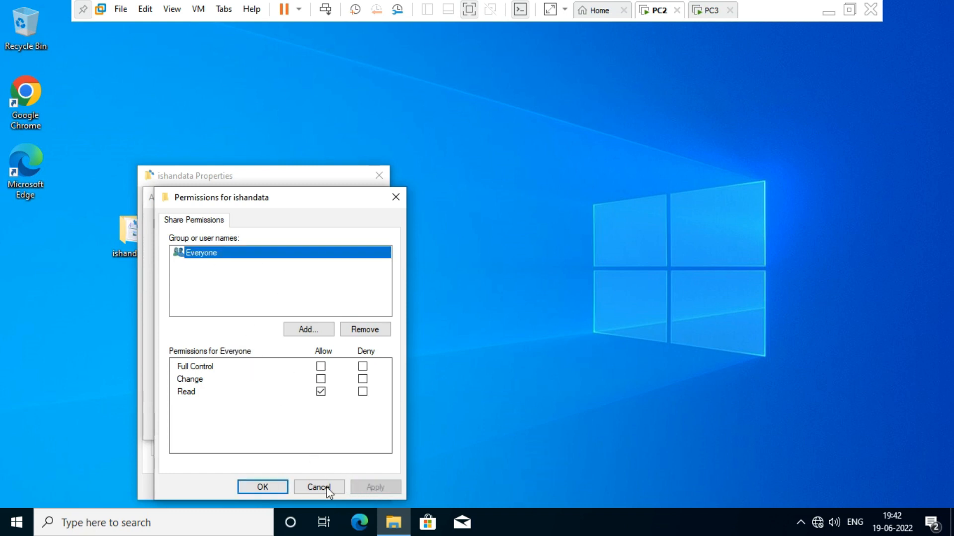
left_click(273, 487)
left_click(349, 427)
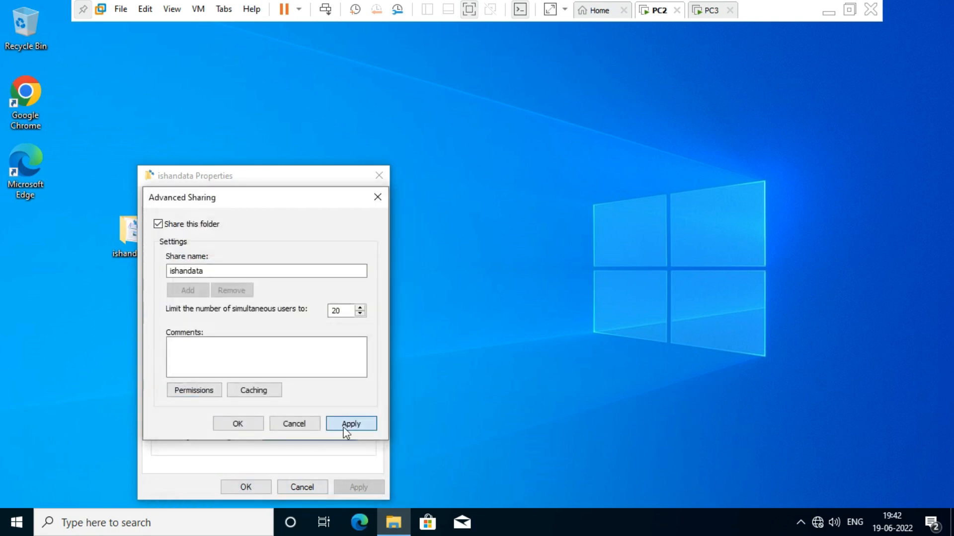
left_click(233, 424)
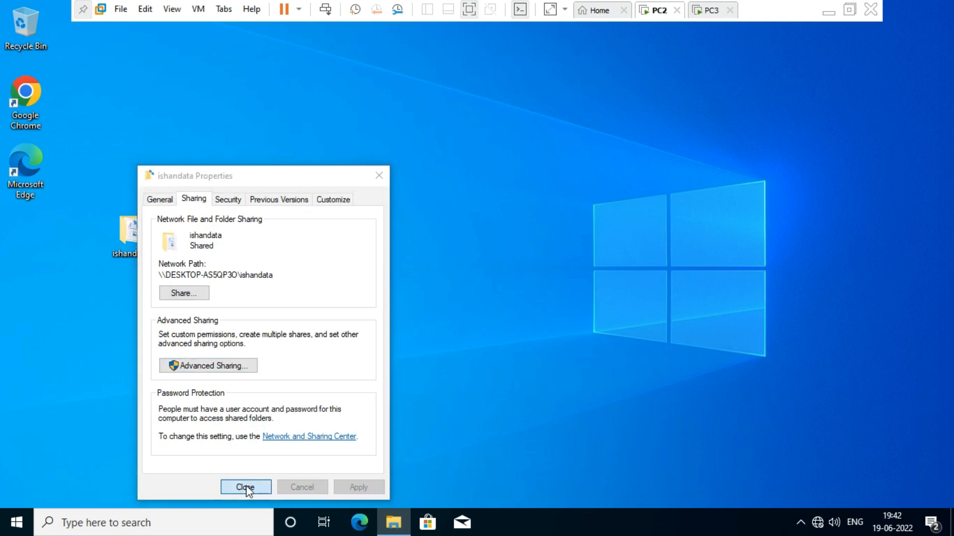
left_click(246, 484)
Create a new desktop folder named 'noraml data'
left_click(216, 232)
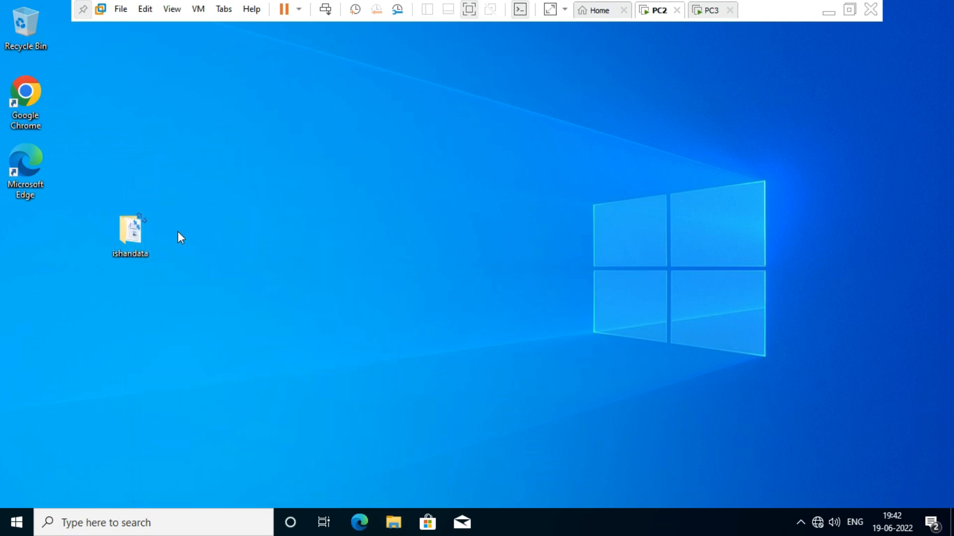
right_click(211, 191)
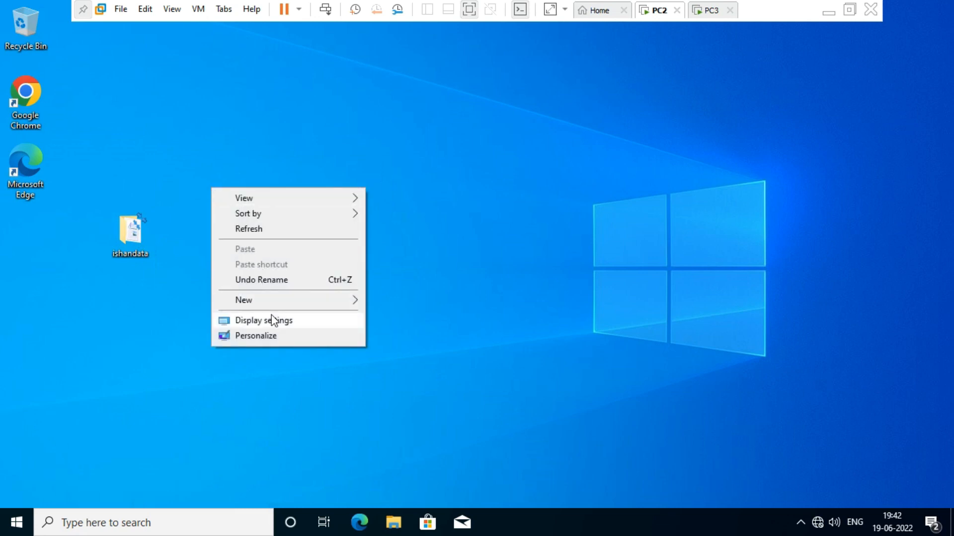
mouse_move(276, 301)
left_click(404, 302)
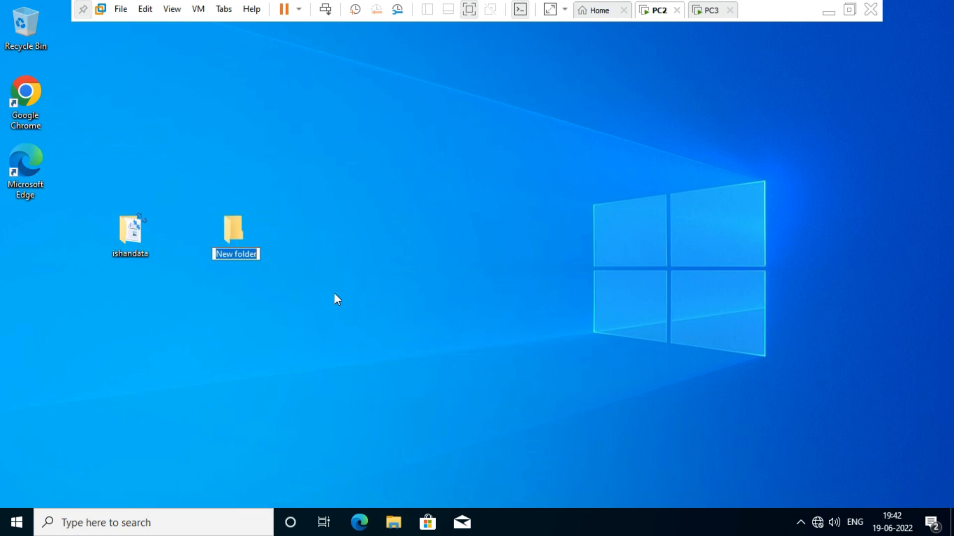
type("n")
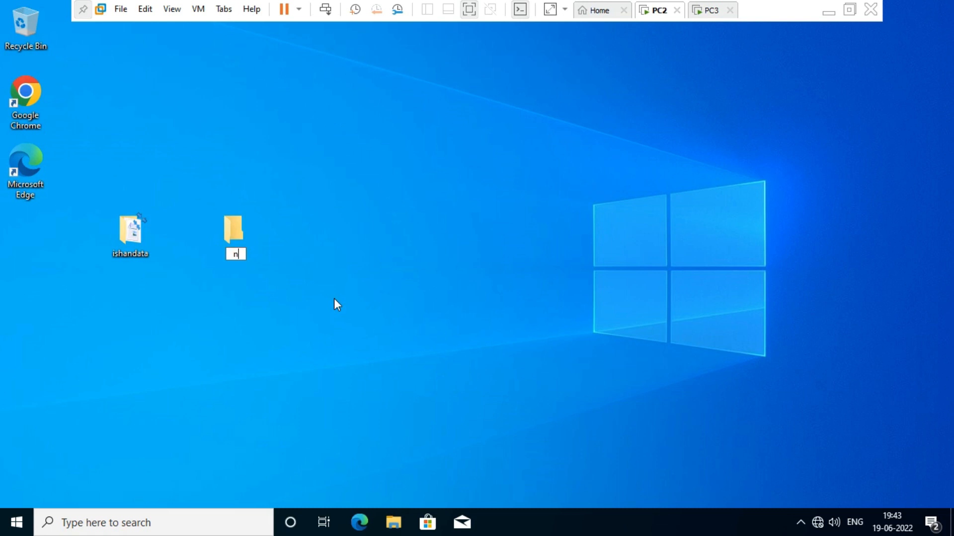
type("oraml data")
key("Return")
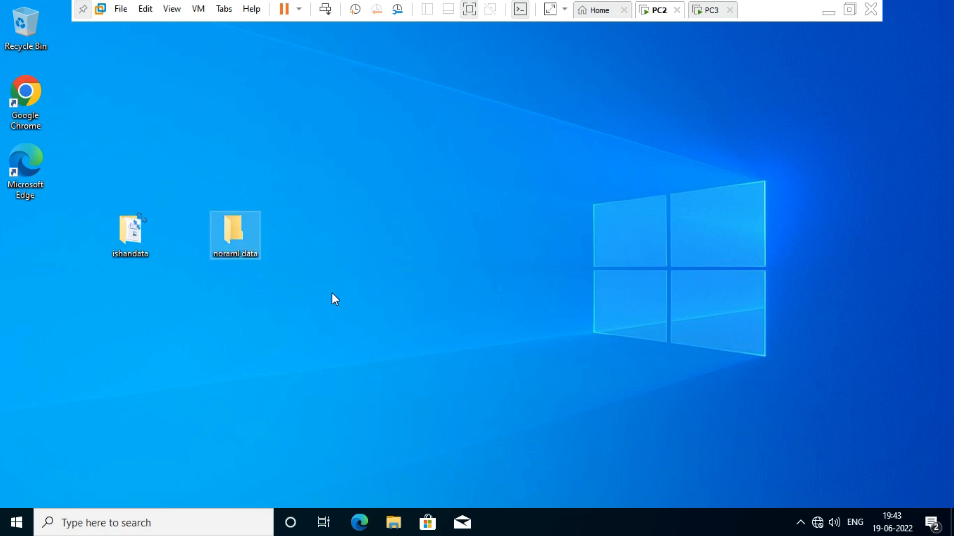
Box-select both desktop folders together, then clear the selection
left_click(185, 365)
mouse_move(130, 238)
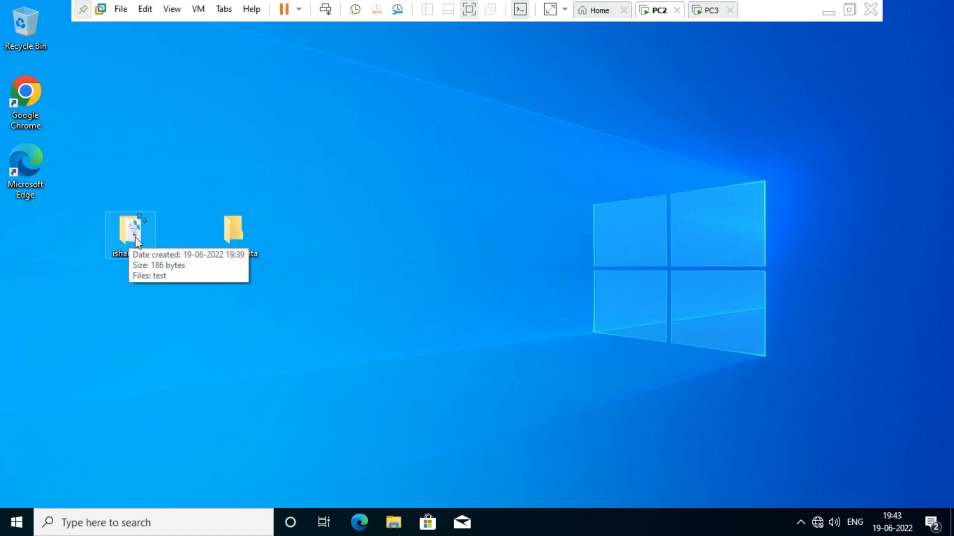
left_click(237, 233)
mouse_move(136, 237)
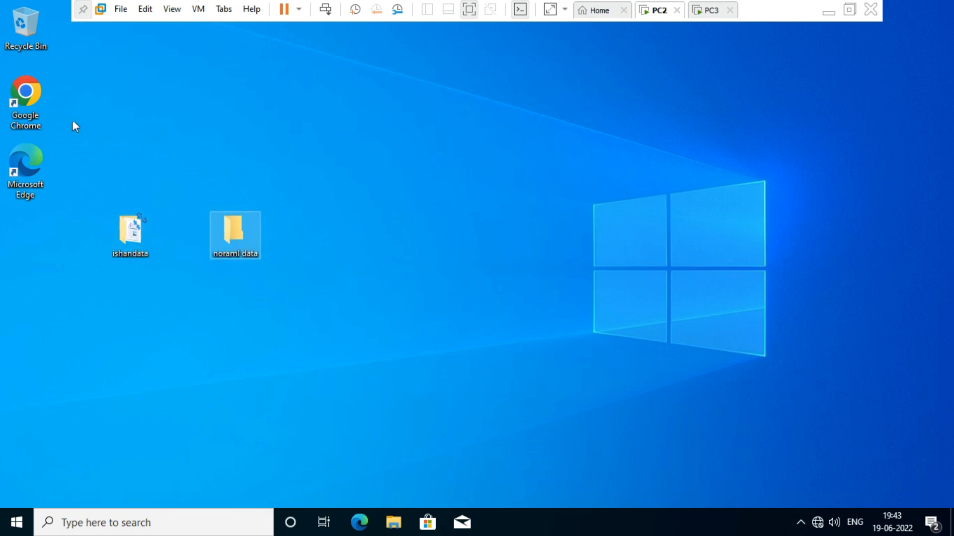
left_click_drag(138, 75, 389, 338)
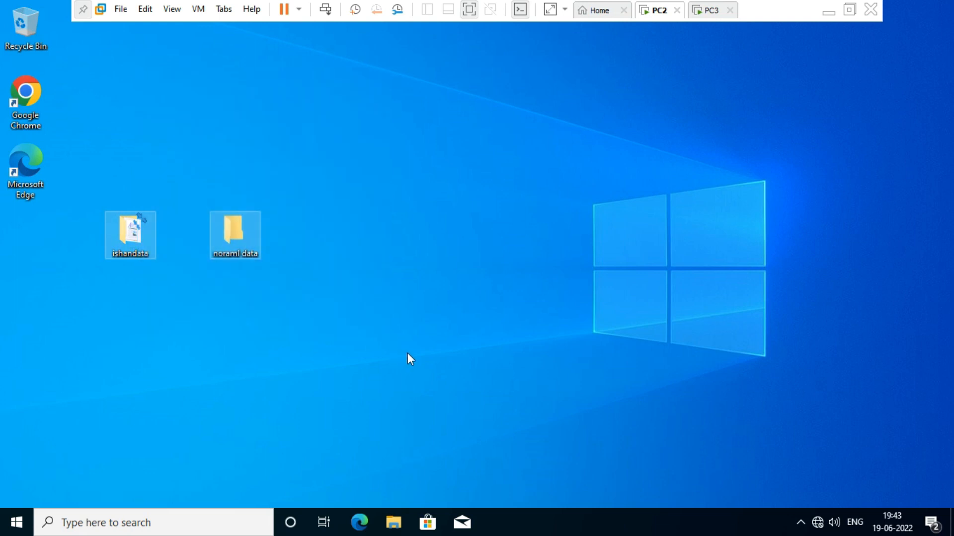
left_click(407, 352)
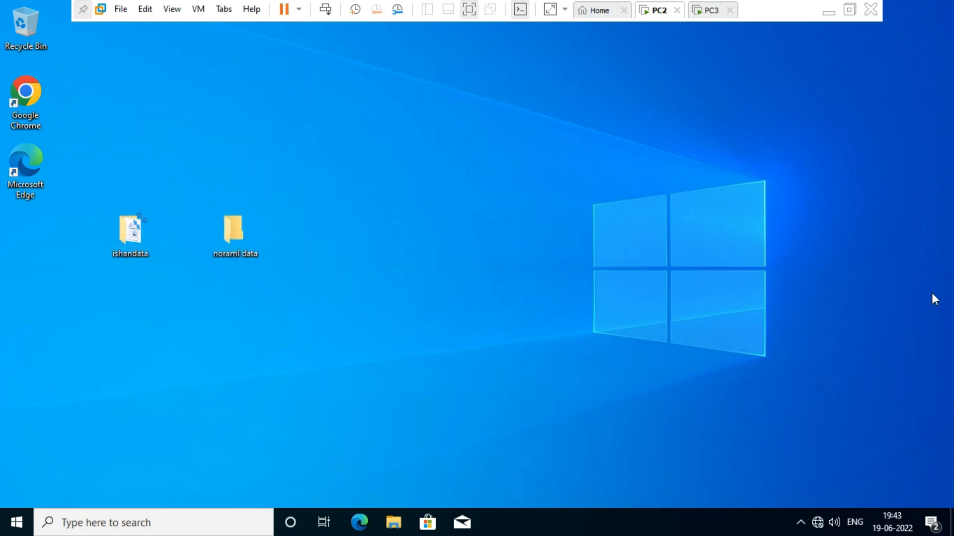
mouse_move(230, 231)
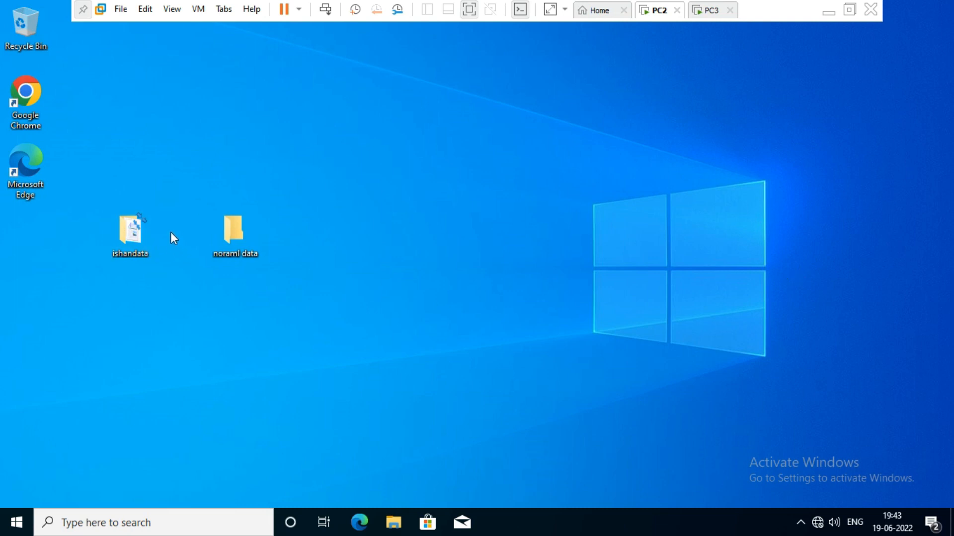
On PC3, run \\172.16.0.100 from the Run box to reach PC2
left_click(714, 12)
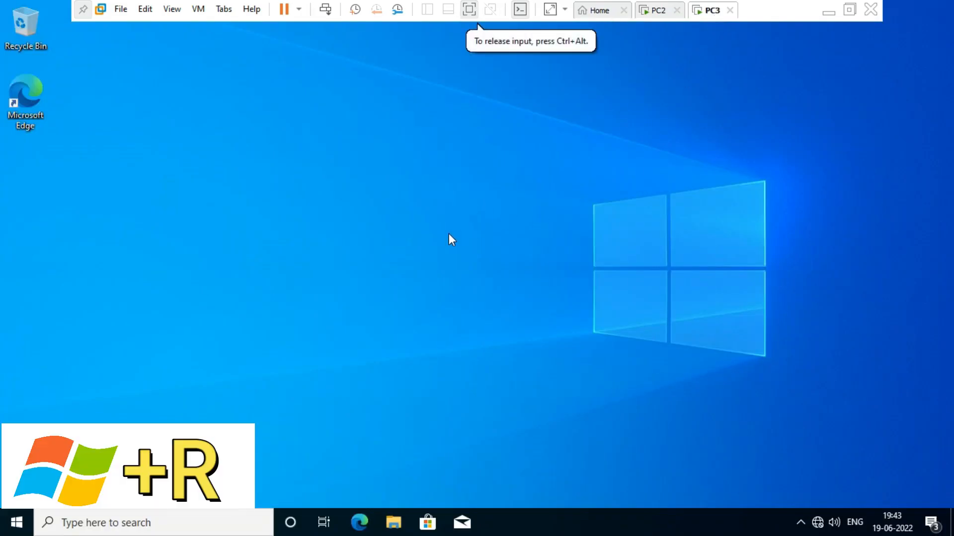
key("super+r")
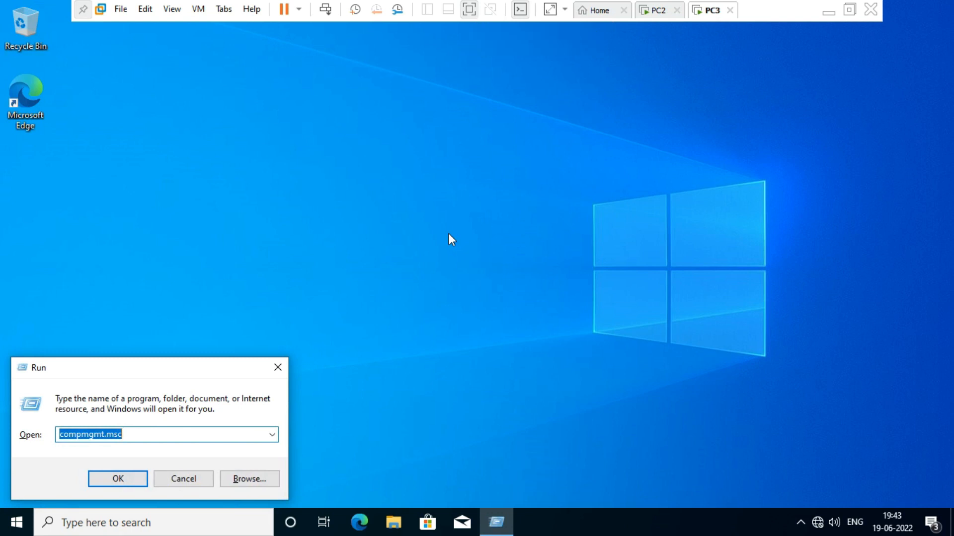
type("\\\\")
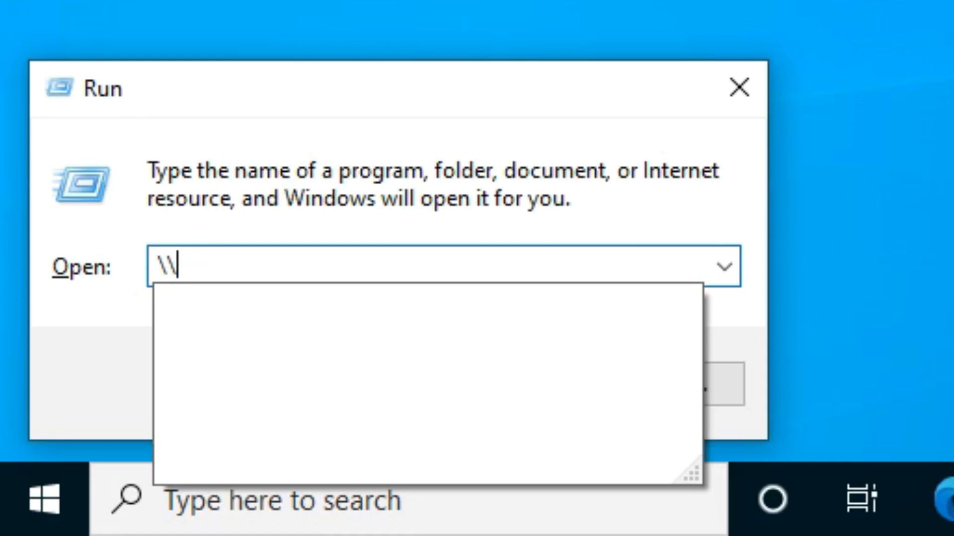
type("172")
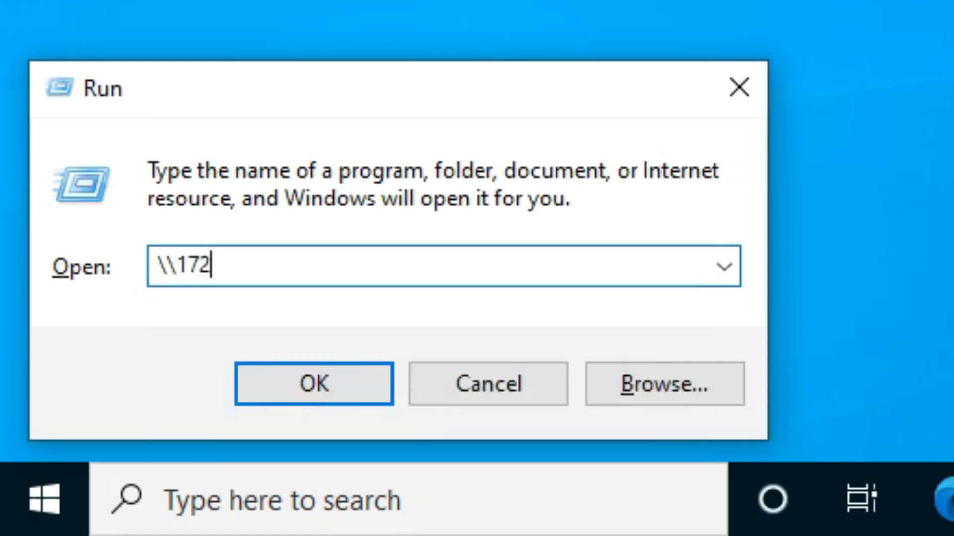
type(".16")
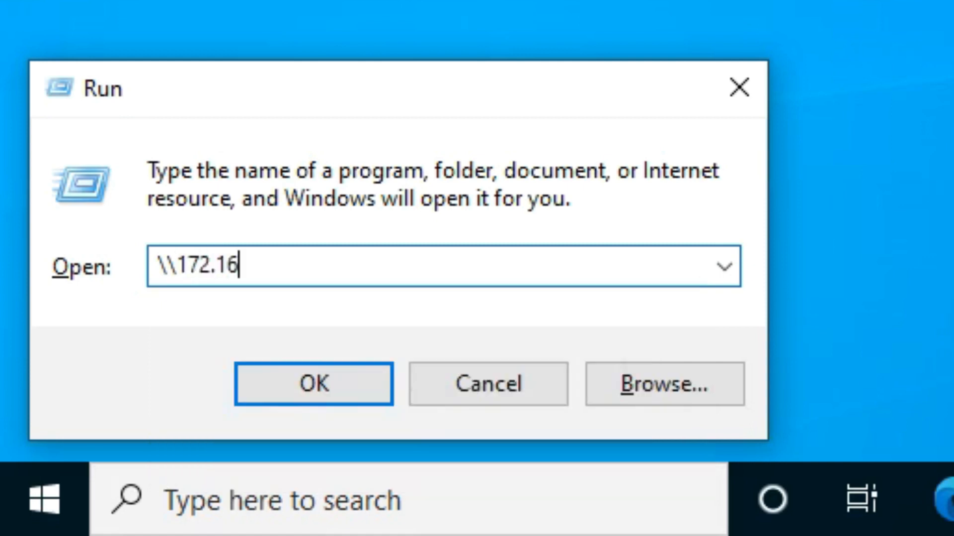
type(".0.100")
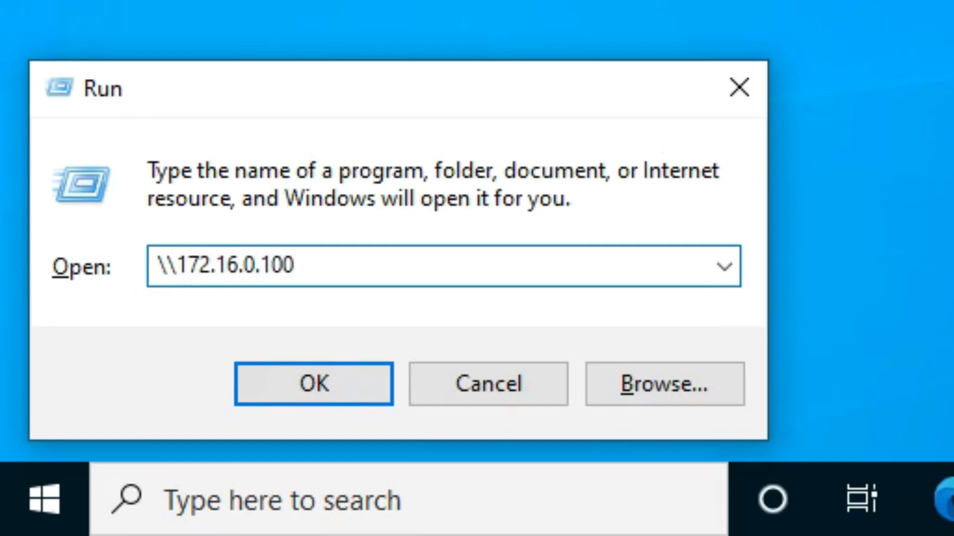
left_click(318, 384)
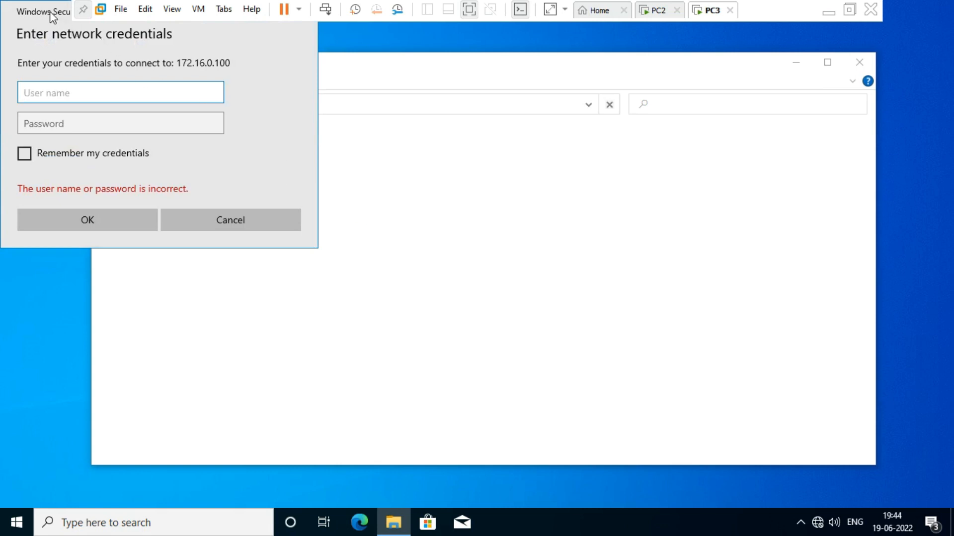
Enter the share account's username and password in PC3's credentials prompt, then switch to PC2
left_click_drag(51, 14, 153, 89)
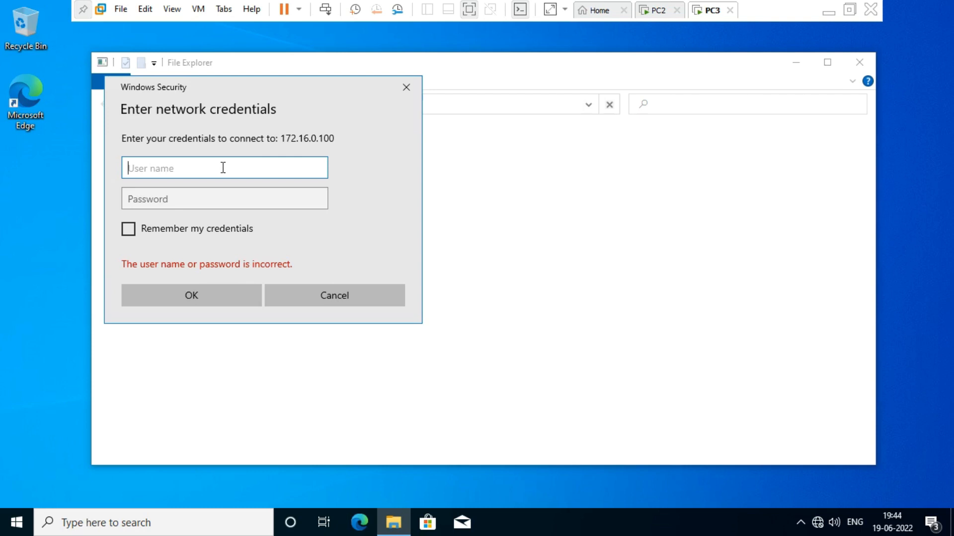
type("ishan")
key("Tab")
type("123")
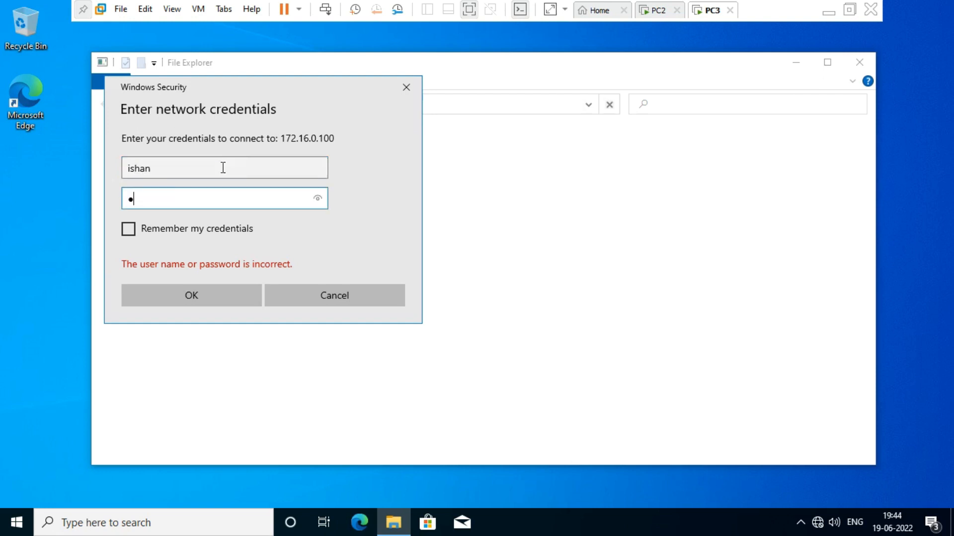
type("45")
left_click(656, 14)
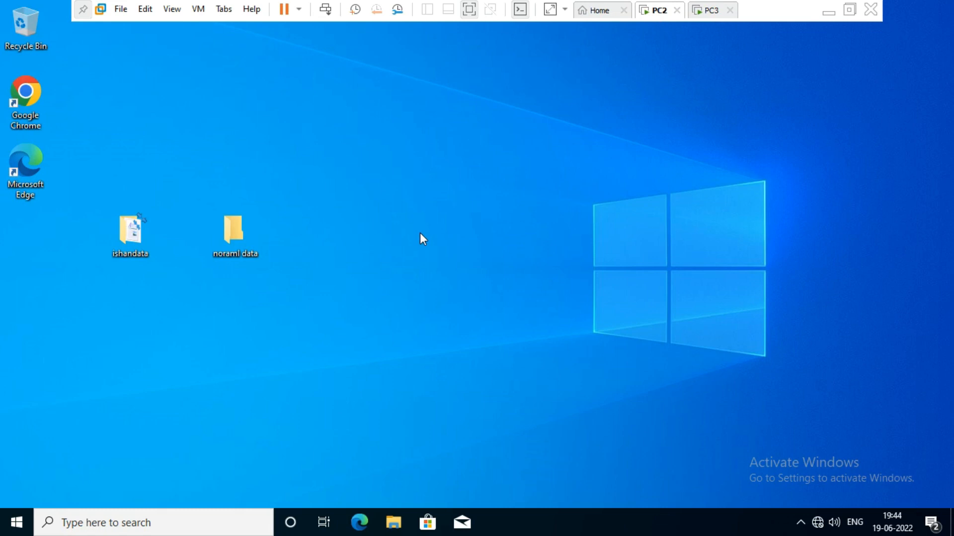
Run cmd on PC2, highlight the user path shown, close the prompt and return to PC3
key("super+r")
type("cmd")
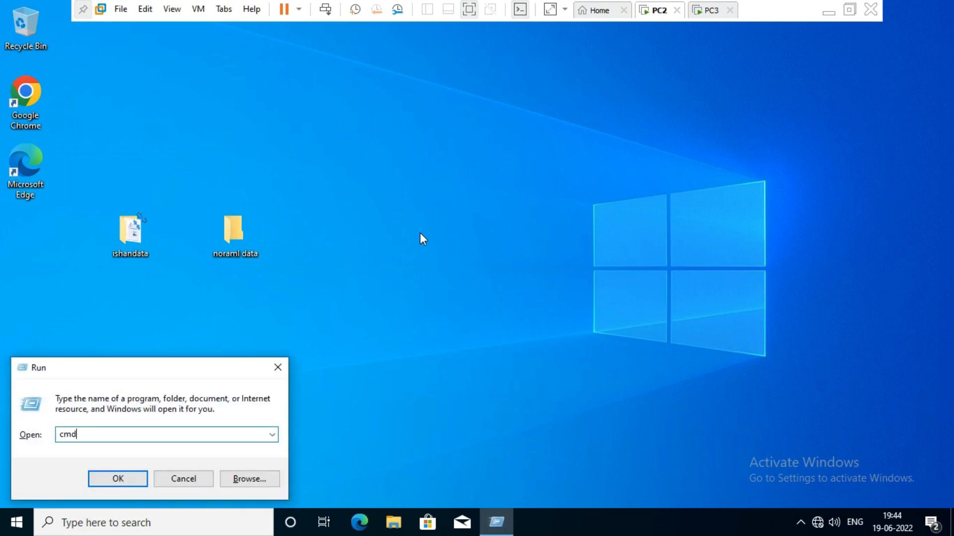
key("Return")
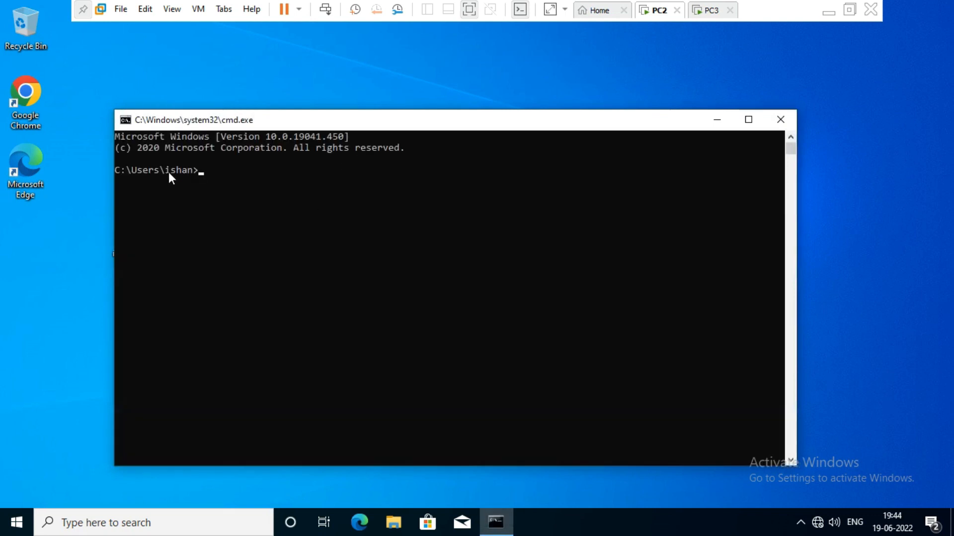
left_click_drag(169, 172, 192, 173)
left_click(235, 205)
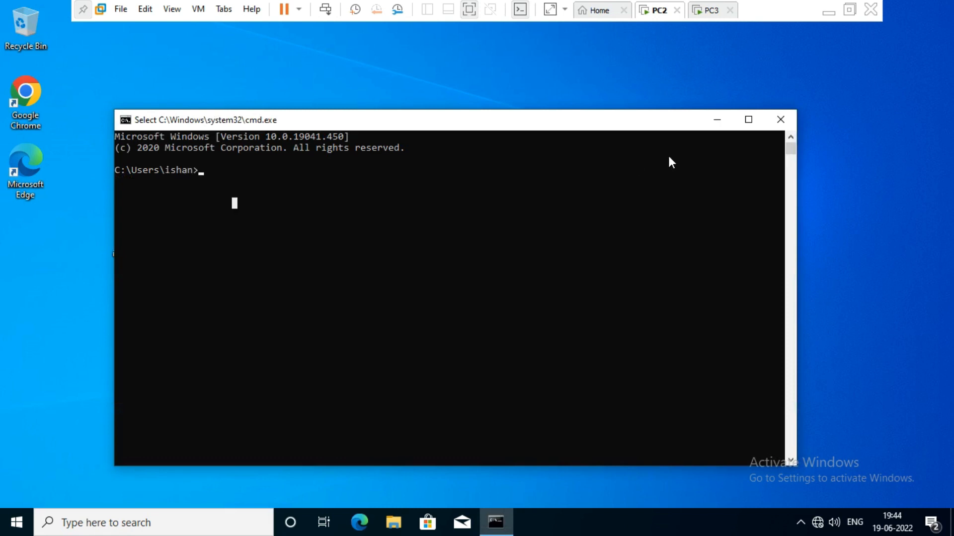
left_click(780, 119)
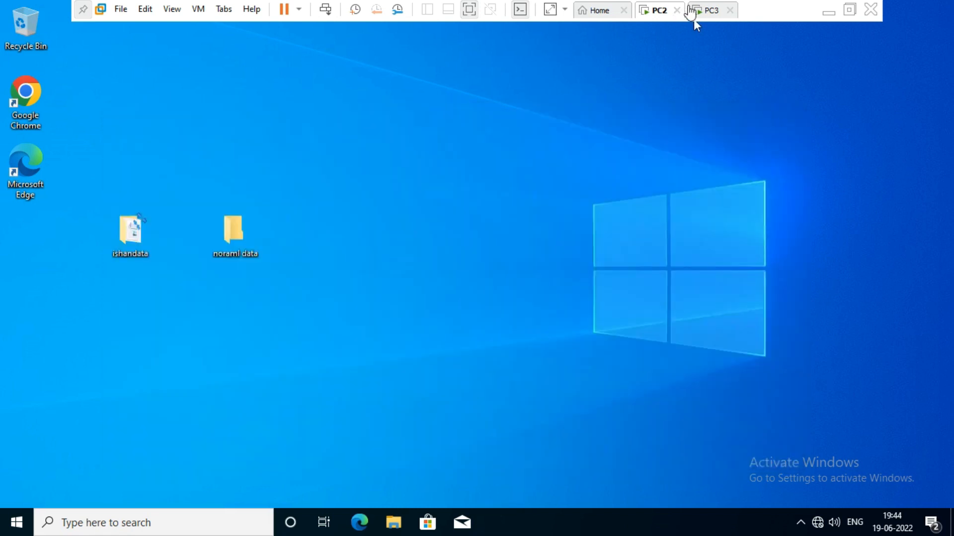
left_click(706, 11)
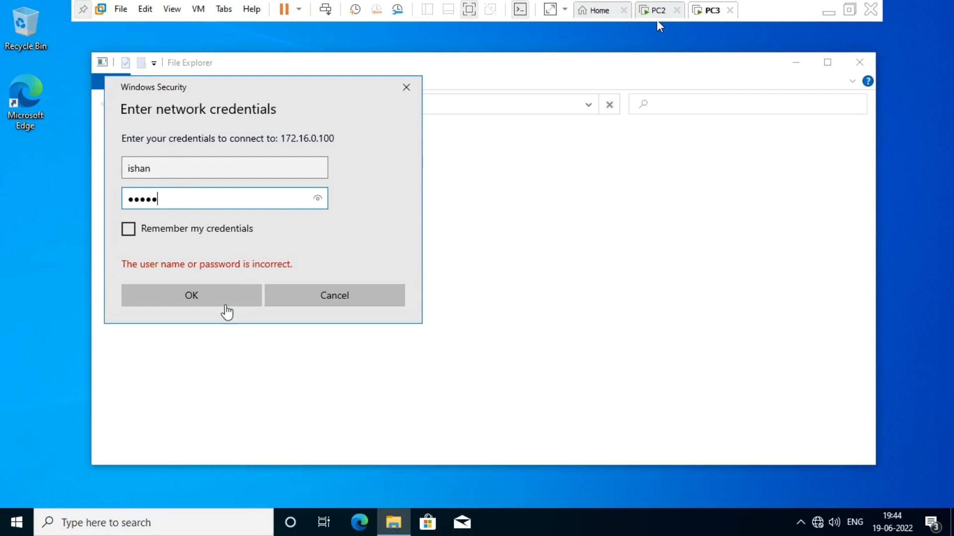
Connect to 172.16.0.100, open the ishandata share's test file in WordPad, then close both windows
left_click(215, 297)
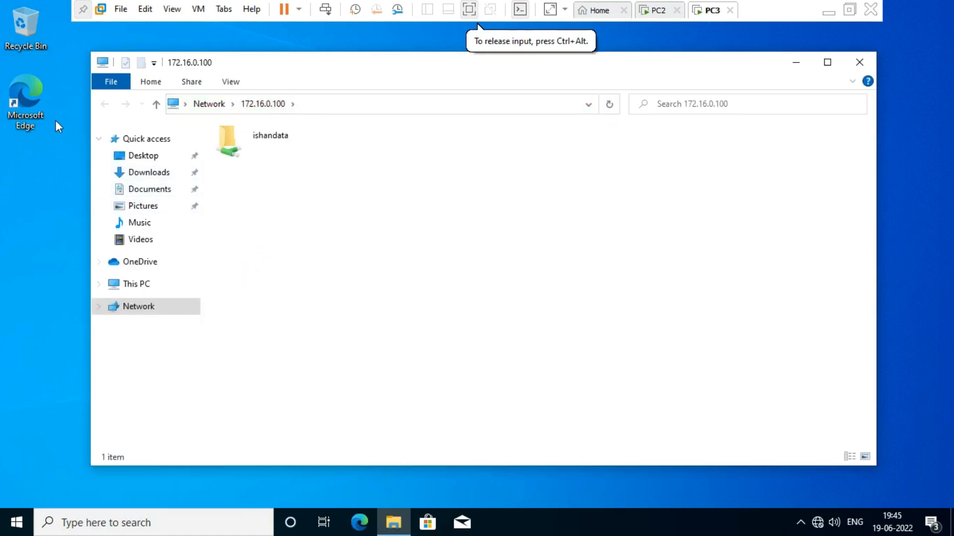
double_click(271, 143)
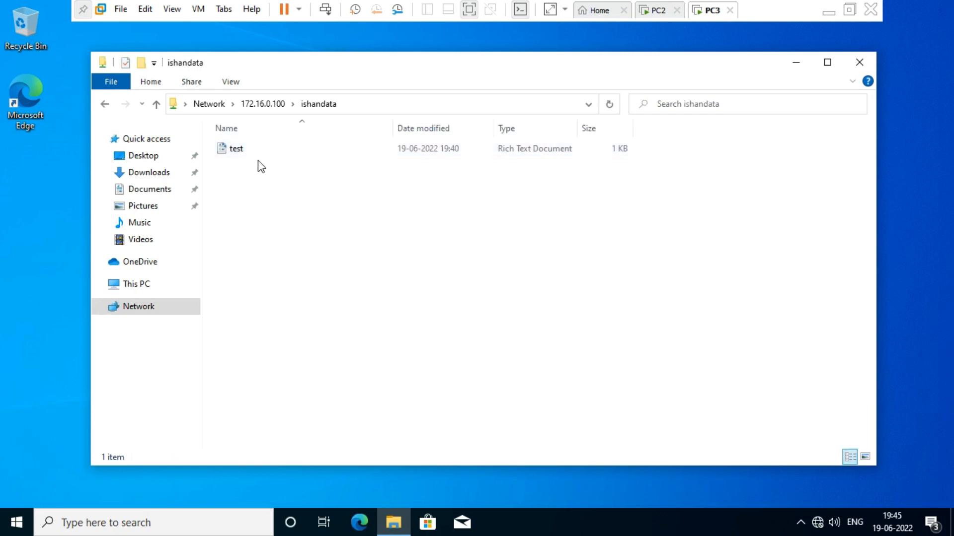
double_click(257, 152)
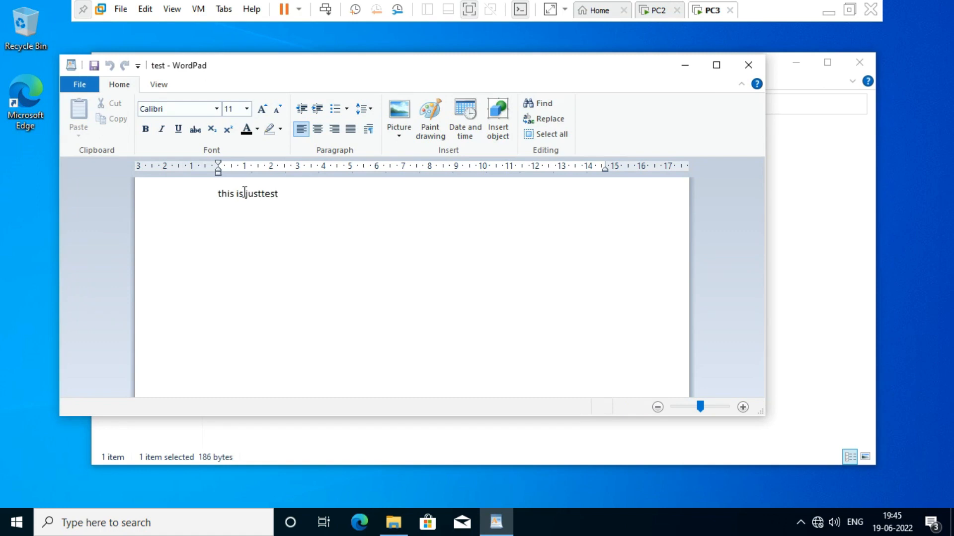
left_click_drag(245, 192, 195, 188)
left_click(350, 255)
left_click(753, 64)
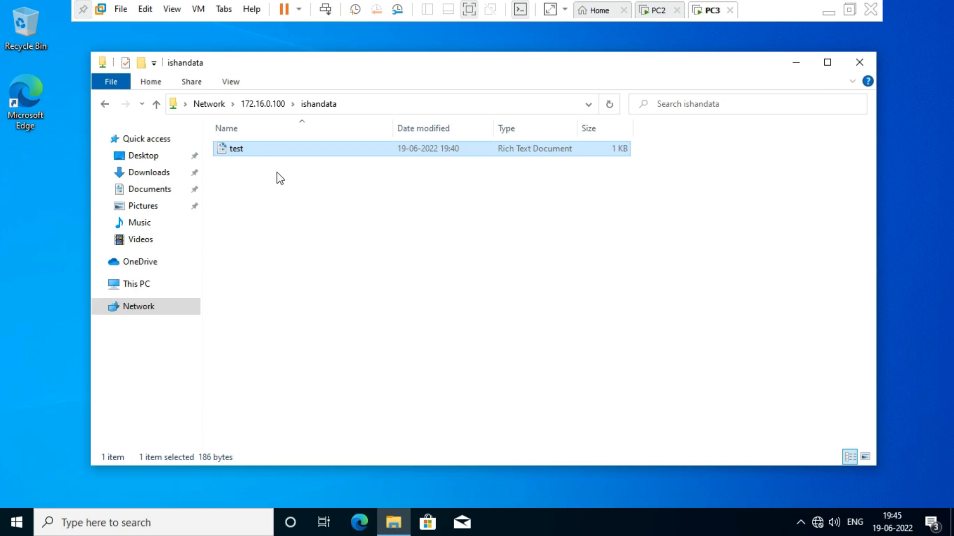
left_click(862, 64)
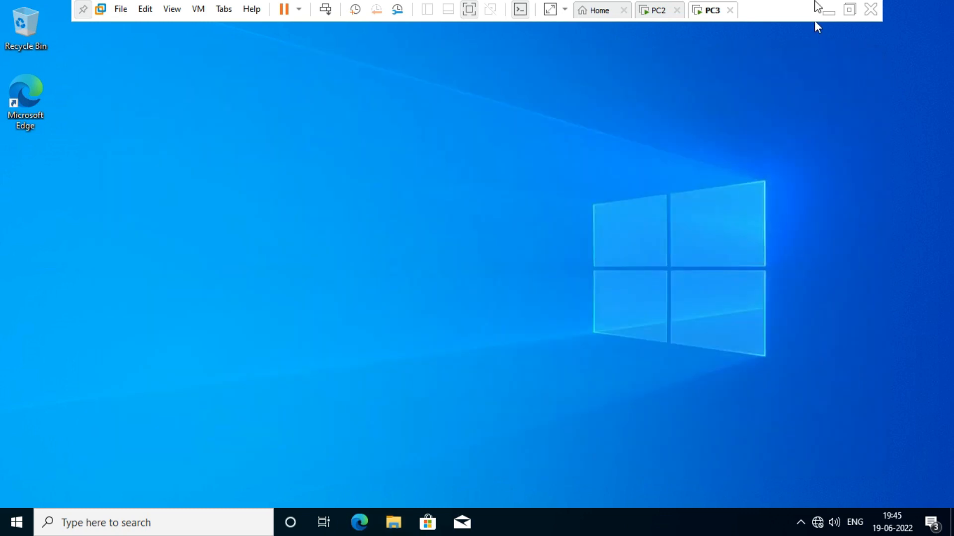
Minimize VMware and draw a red monitor with a stand to the right of PC2
left_click(829, 14)
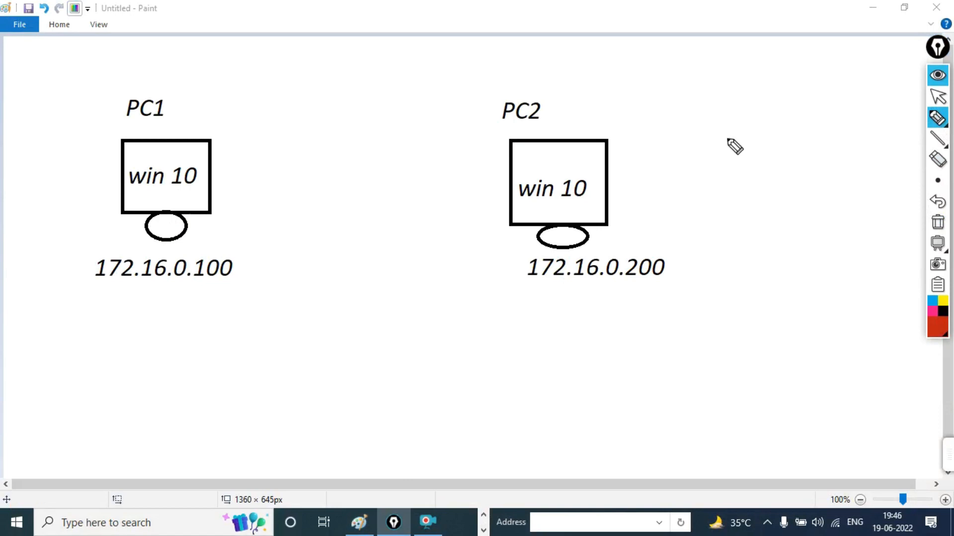
left_click_drag(781, 140, 780, 203)
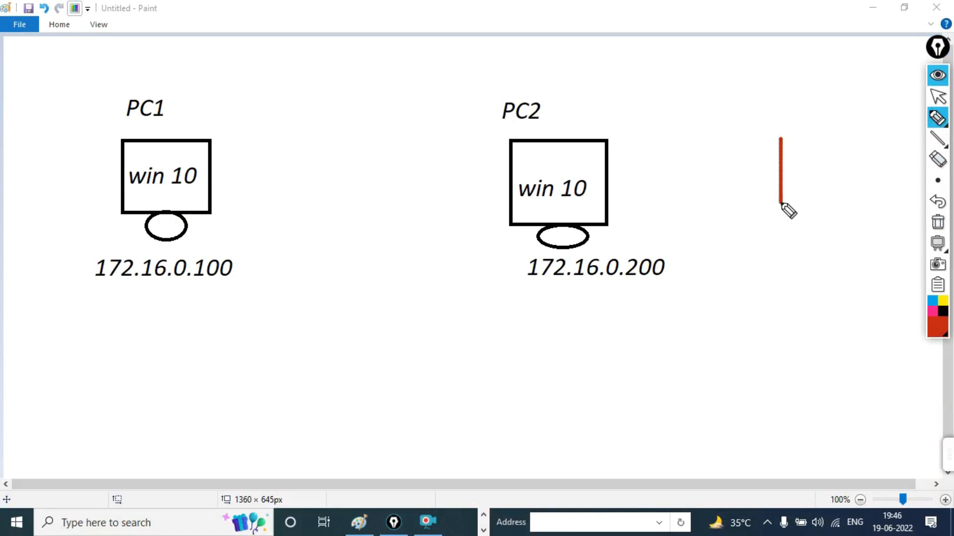
mouse_move(780, 144)
left_mouse_down()
mouse_move(863, 147)
mouse_move(861, 211)
mouse_move(771, 213)
mouse_move(795, 243)
left_mouse_up()
mouse_move(852, 215)
left_mouse_down()
mouse_move(819, 245)
mouse_move(795, 245)
left_mouse_up()
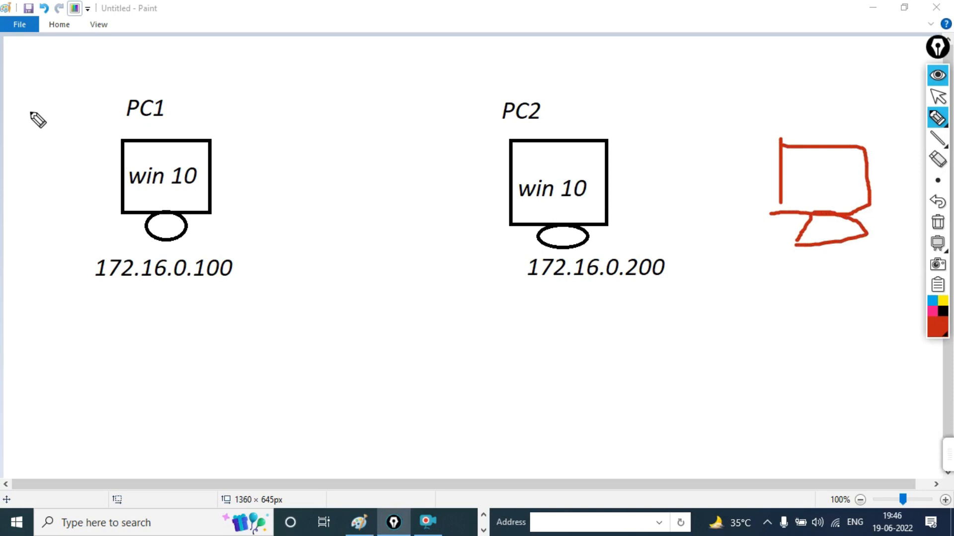
Draw a small red square left of PC1 with red lines linking it to PC2 and the new monitor
mouse_move(39, 109)
left_mouse_down()
mouse_move(69, 96)
mouse_move(55, 133)
mouse_move(42, 134)
left_mouse_up()
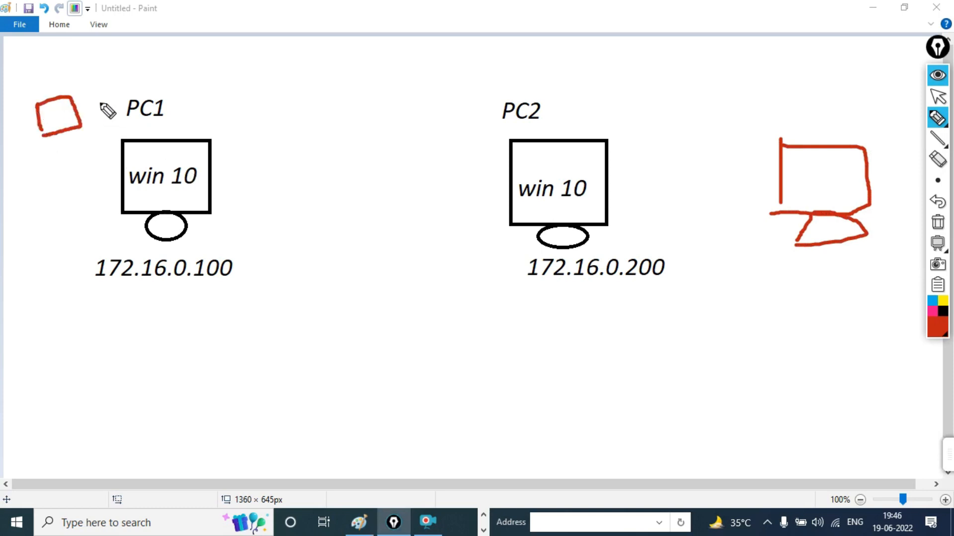
mouse_move(104, 93)
left_mouse_down()
mouse_move(457, 157)
mouse_move(506, 190)
left_mouse_up()
mouse_move(94, 77)
left_mouse_down()
mouse_move(205, 59)
mouse_move(535, 73)
mouse_move(784, 183)
left_mouse_up()
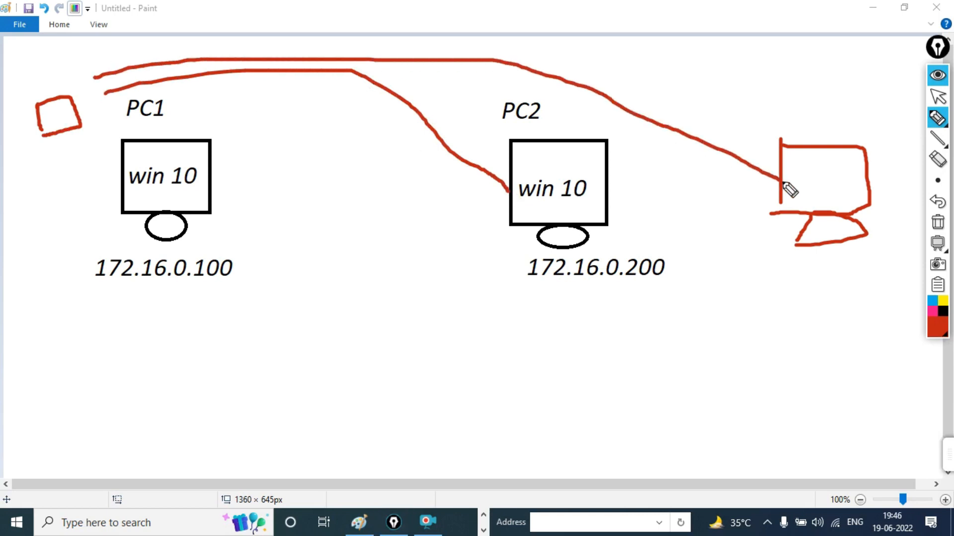
left_click(814, 176)
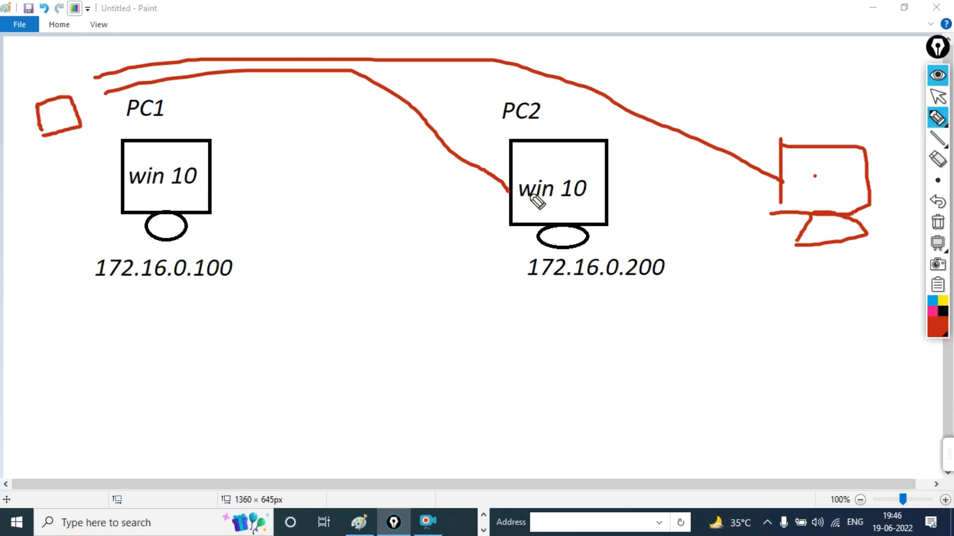
Circle the red square near PC1 and tick 172.16.0.200, the red computer and three spots by PC1
mouse_move(50, 154)
left_mouse_down()
mouse_move(57, 75)
mouse_move(16, 145)
mouse_move(77, 171)
mouse_move(91, 83)
mouse_move(8, 95)
mouse_move(35, 157)
mouse_move(86, 124)
mouse_move(84, 94)
left_mouse_up()
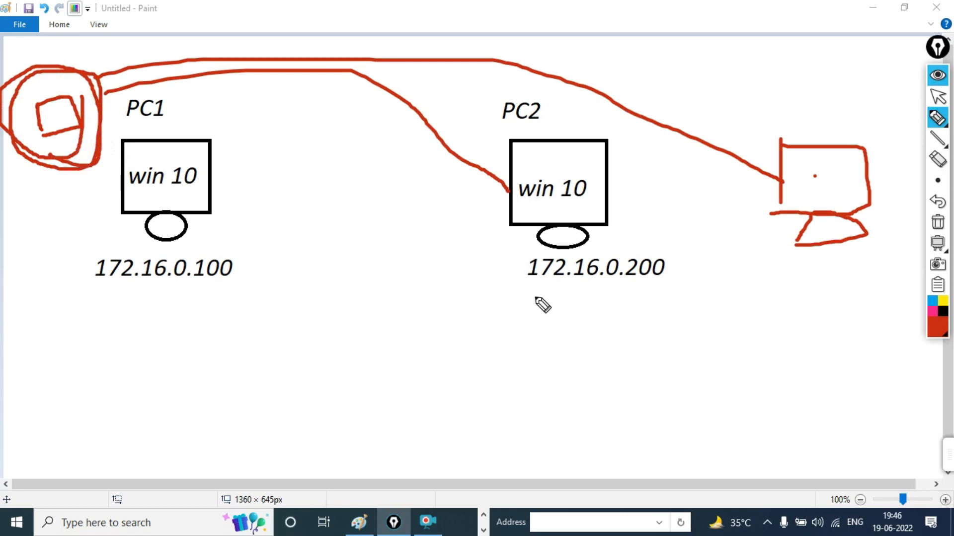
left_click_drag(534, 297, 617, 289)
mouse_move(795, 281)
left_mouse_down()
mouse_move(820, 312)
mouse_move(889, 260)
left_mouse_up()
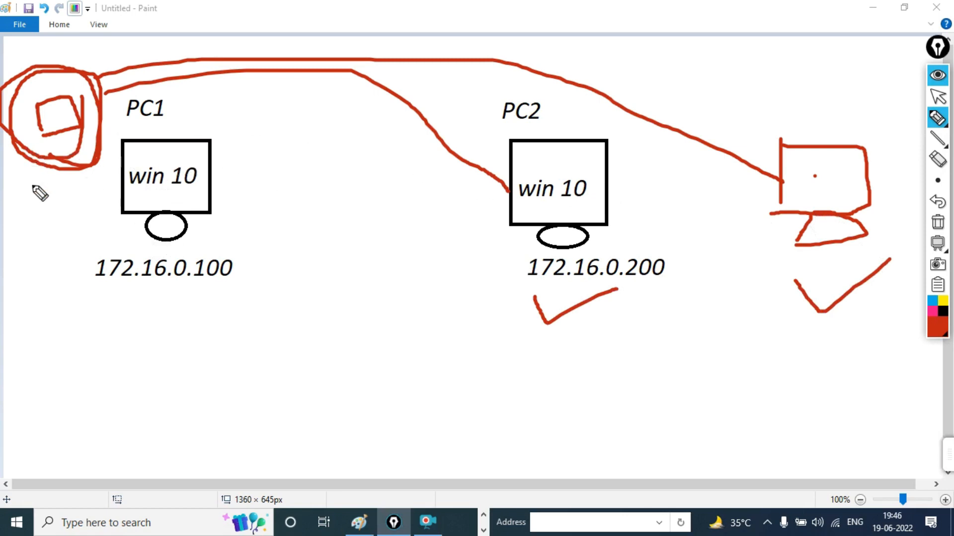
left_click_drag(27, 185, 87, 166)
mouse_move(13, 206)
left_mouse_down()
mouse_move(23, 229)
mouse_move(73, 201)
left_mouse_up()
left_click_drag(5, 256, 77, 235)
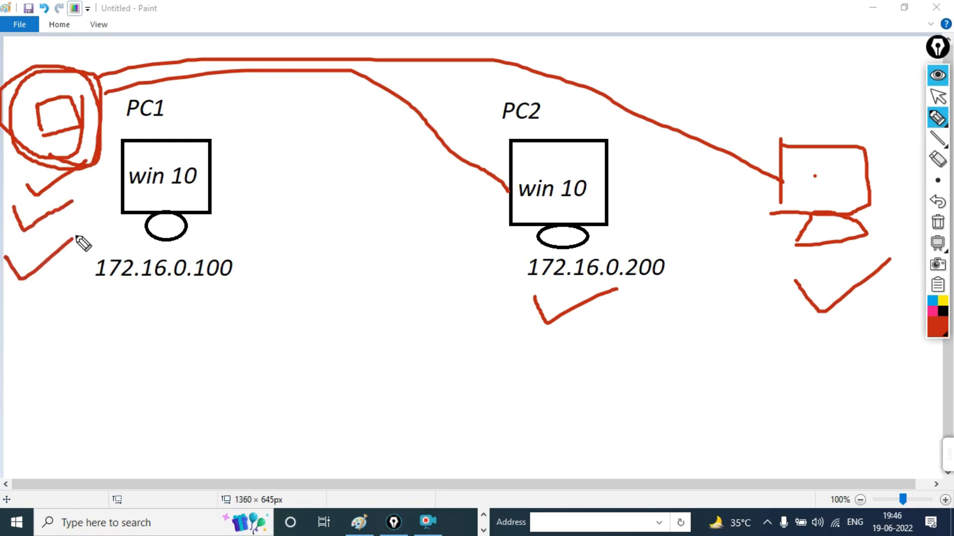